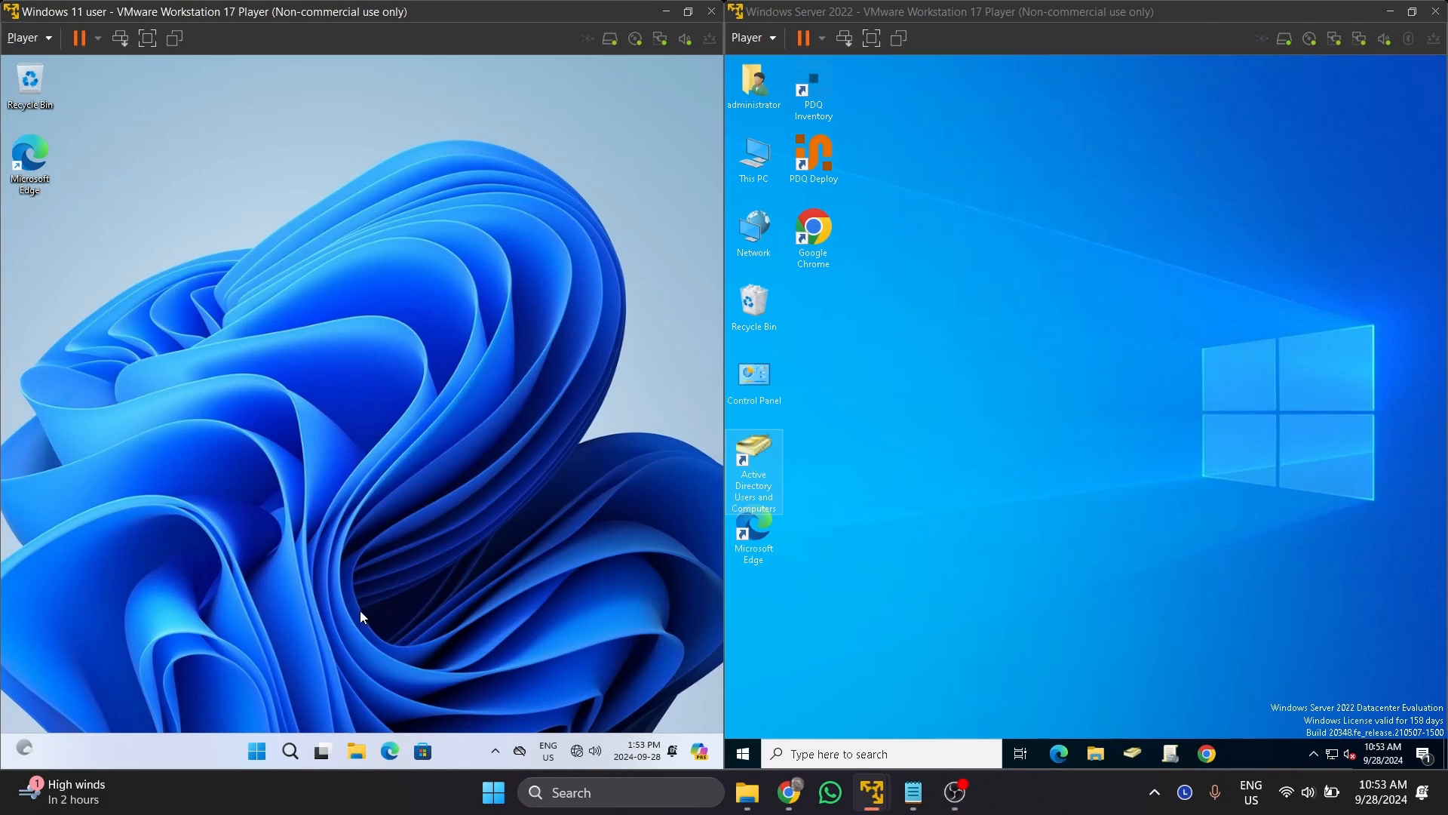
Look through the Windows 11 client's Start menu and account options, then return to its desktop.
{"action": "left_click", "coordinate": [1162, 17]}
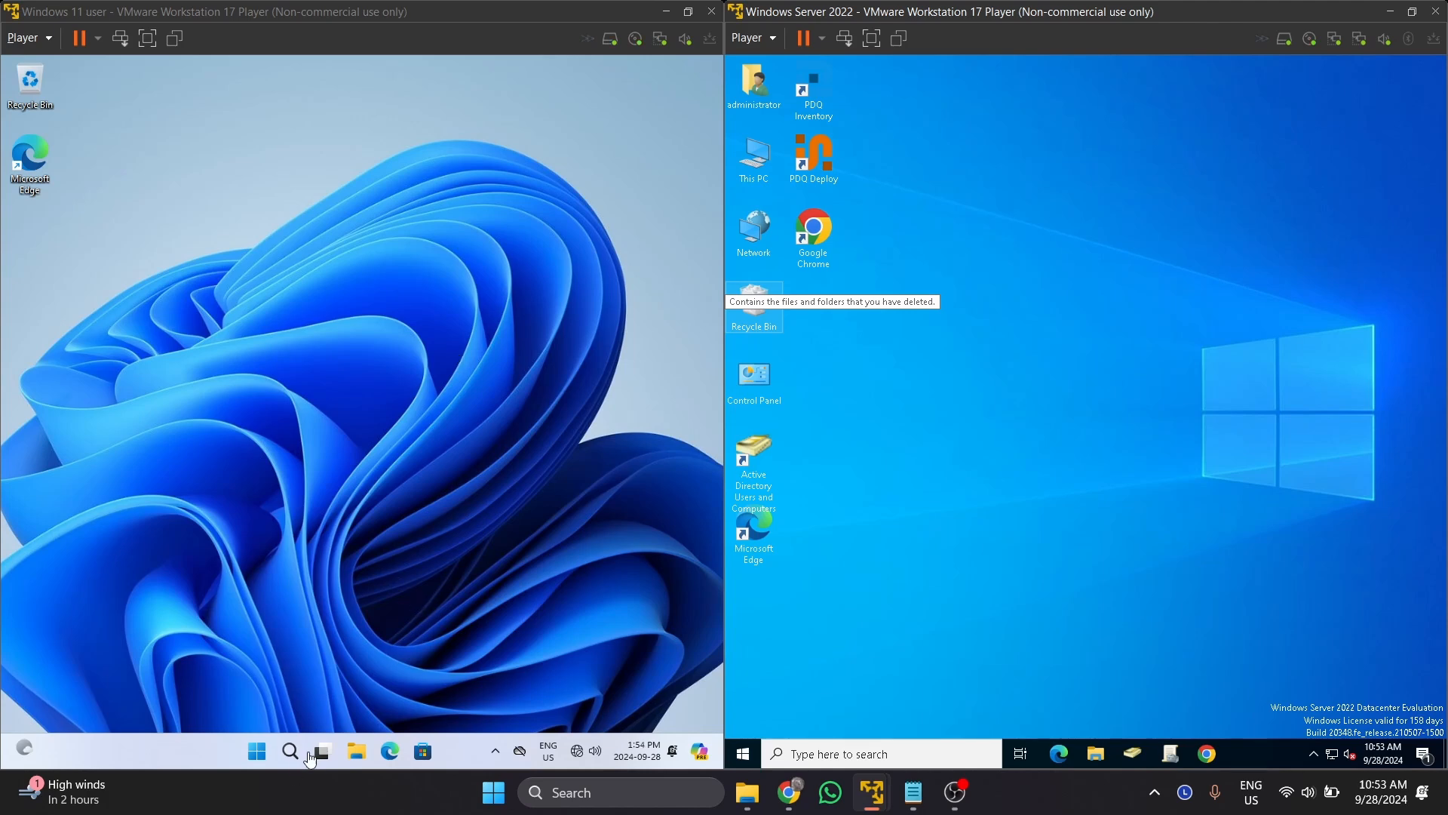
{"action": "left_click", "coordinate": [257, 750]}
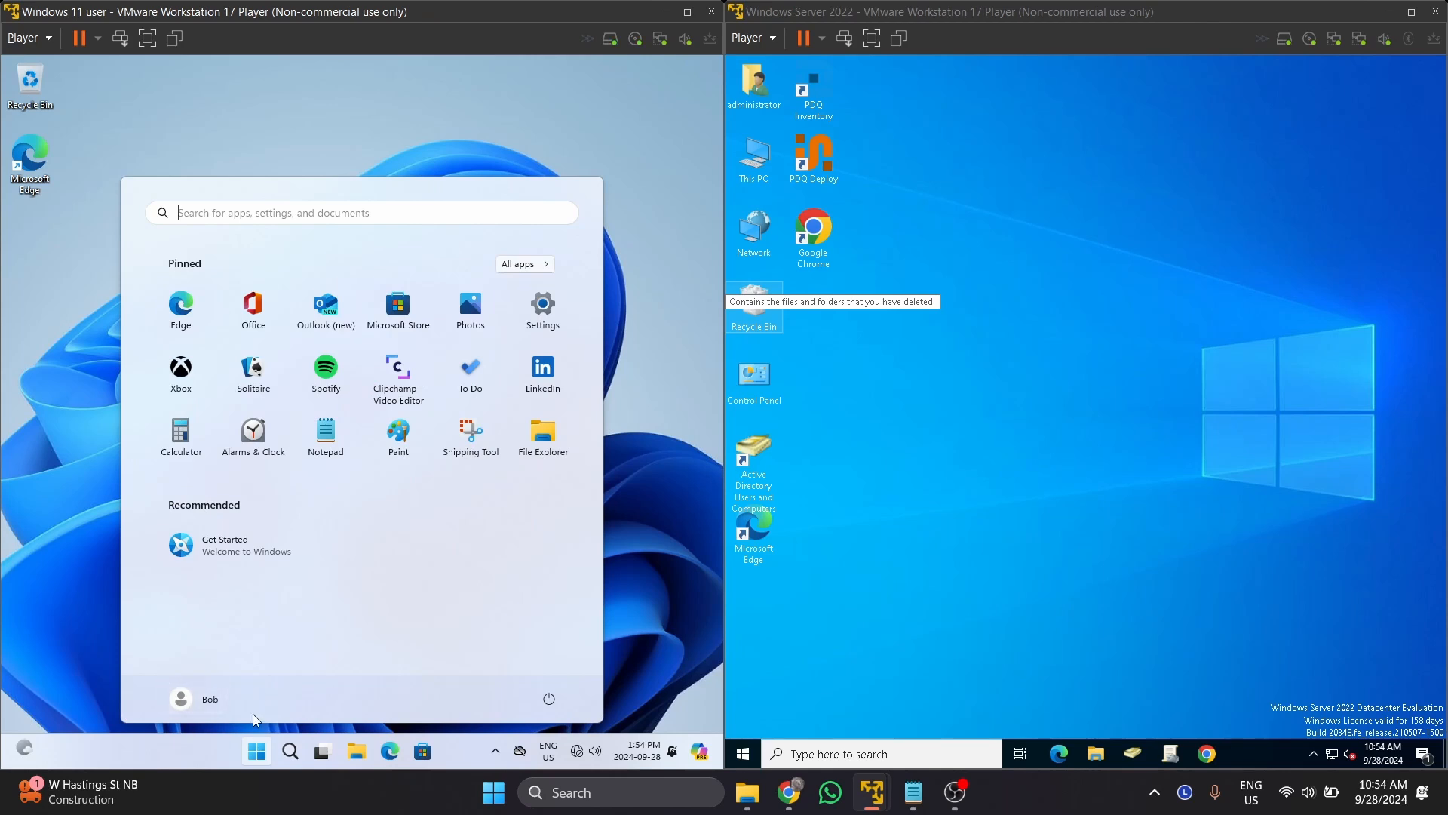
{"action": "left_click", "coordinate": [214, 702]}
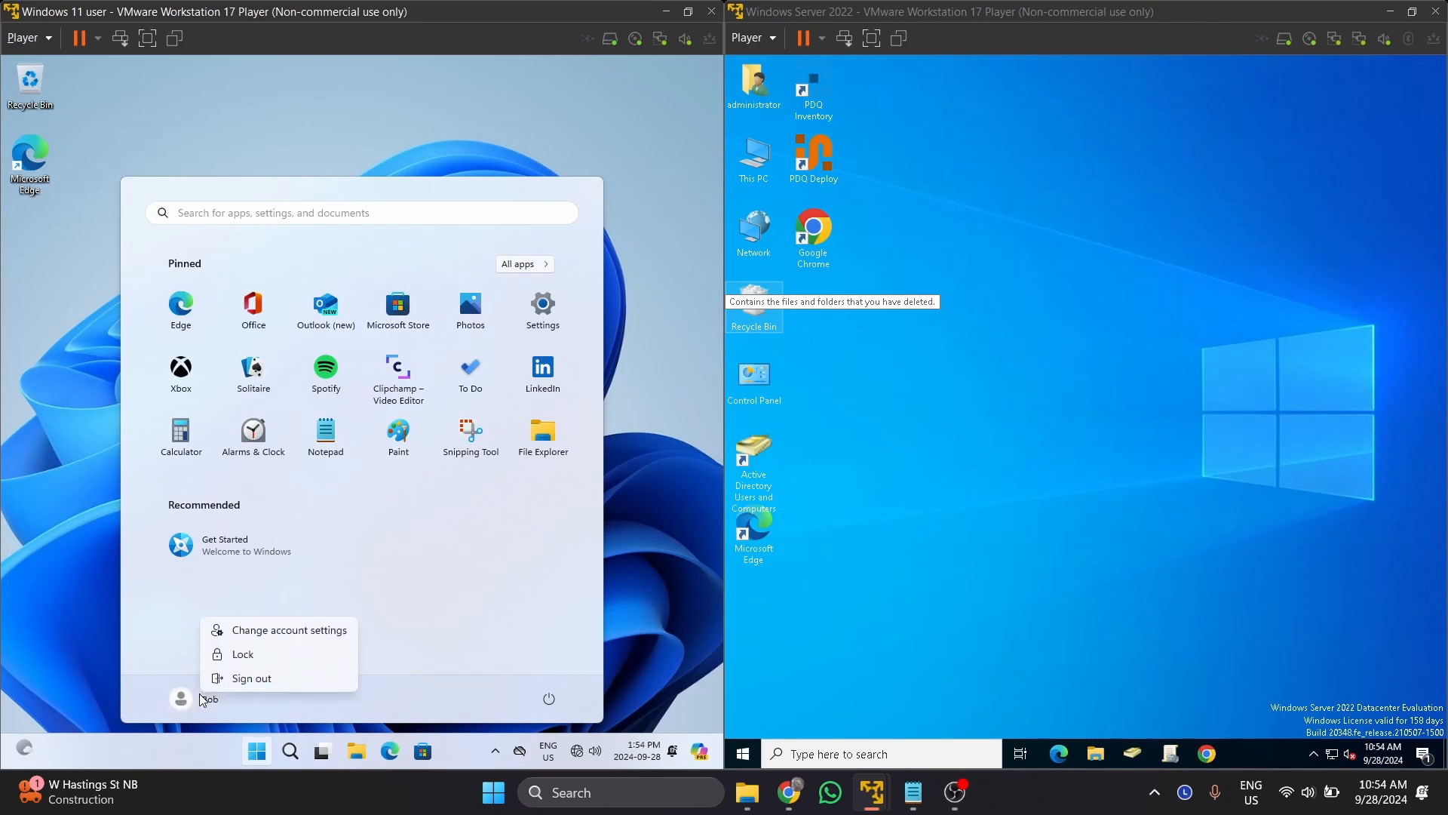
{"action": "left_click", "coordinate": [75, 508]}
{"action": "left_click", "coordinate": [343, 94]}
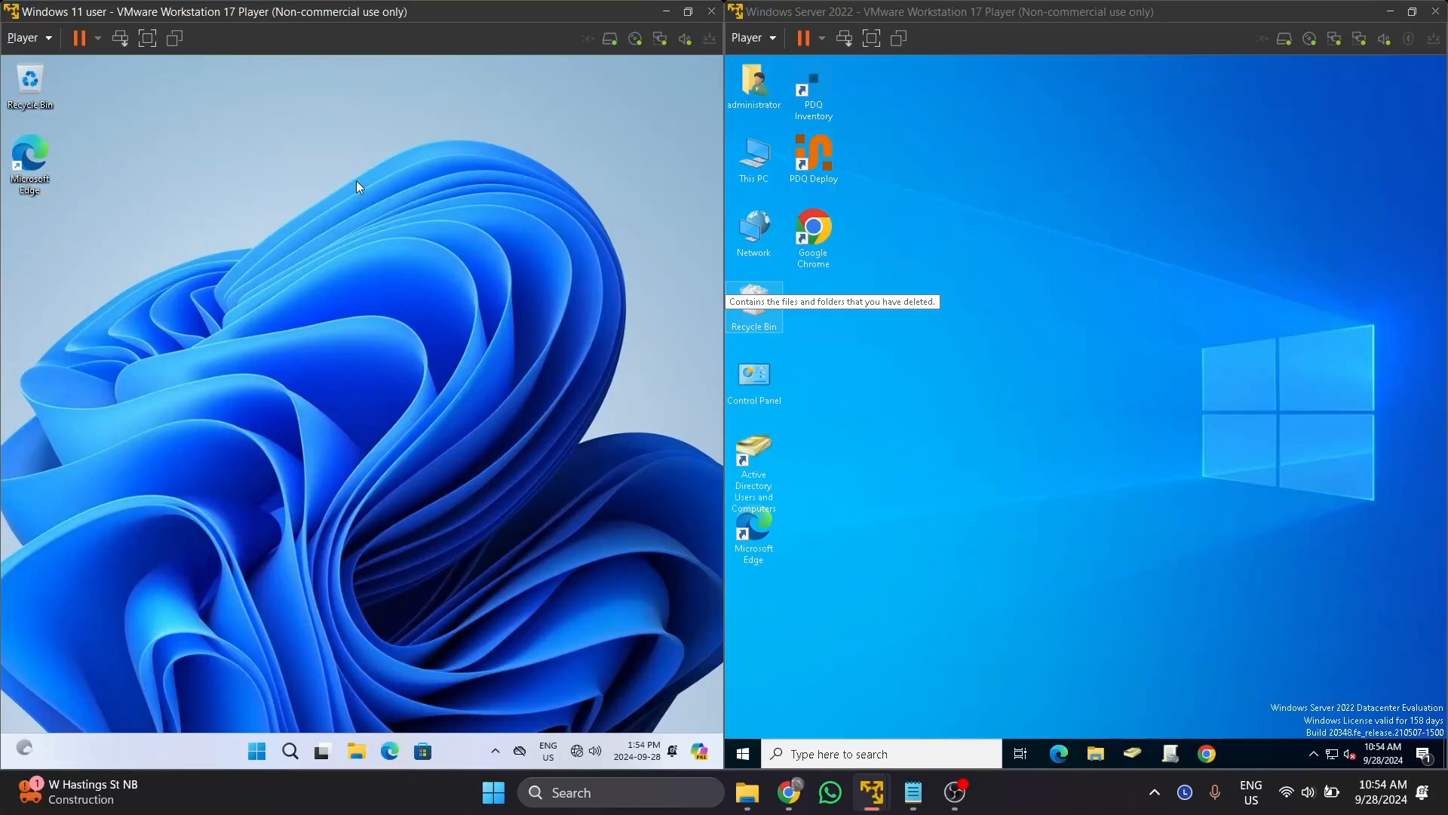
On the server, open Active Directory Users and Computers and list ea.local's computers, DESKTOP-1 and DESKTOP-2.
{"action": "left_click", "coordinate": [1252, 424]}
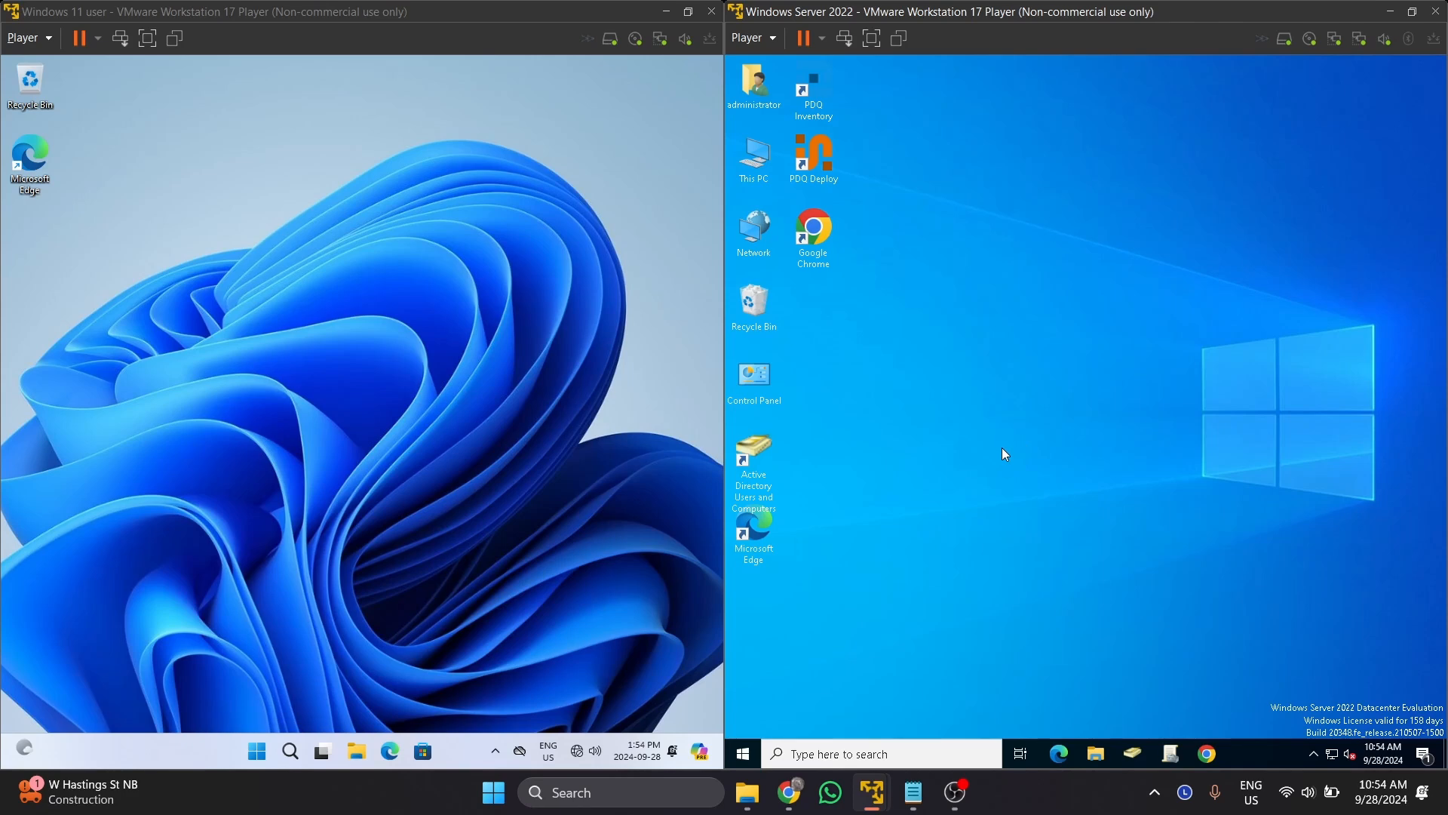
{"action": "left_click", "coordinate": [1133, 755]}
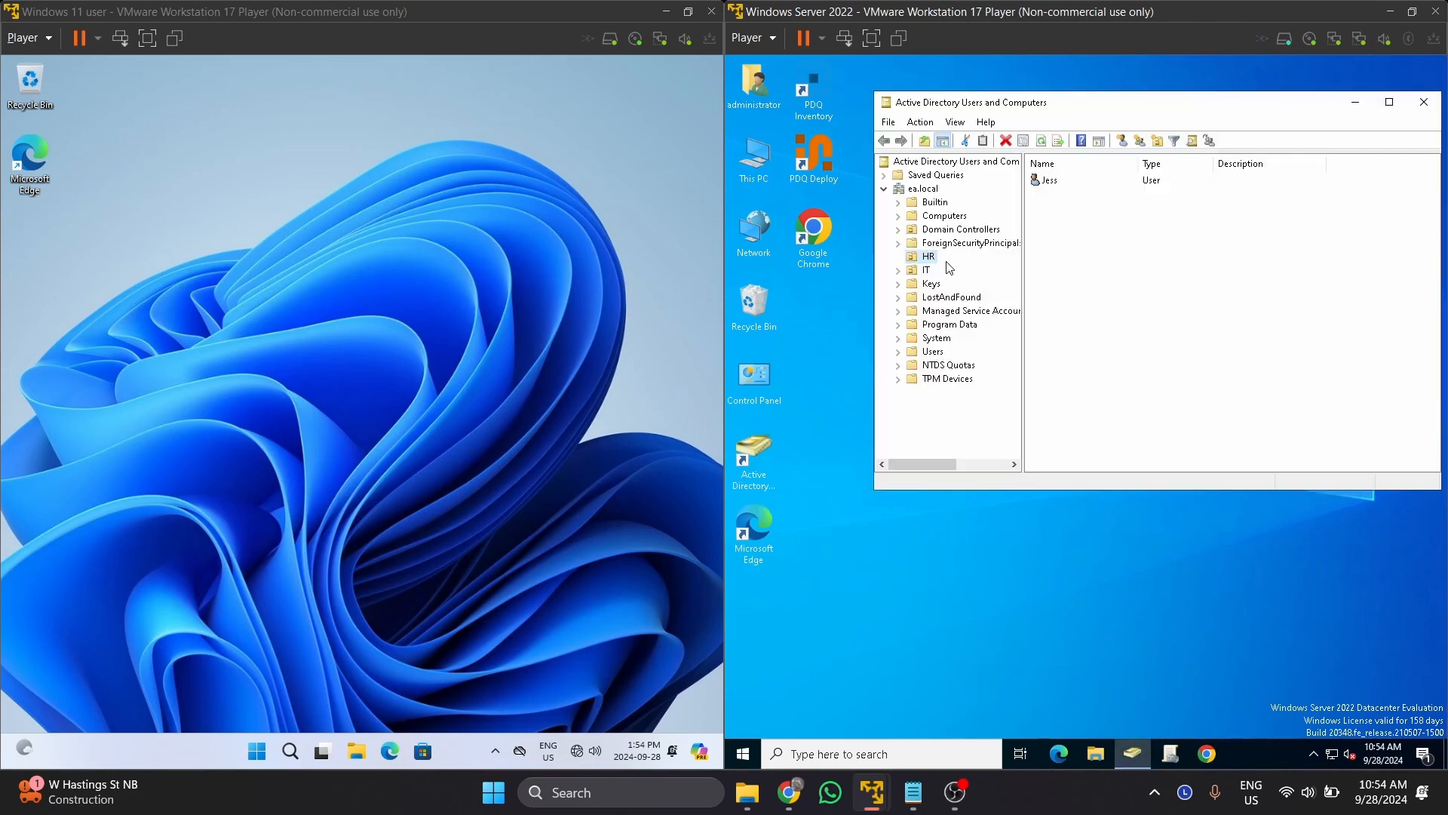
{"action": "left_click", "coordinate": [949, 216]}
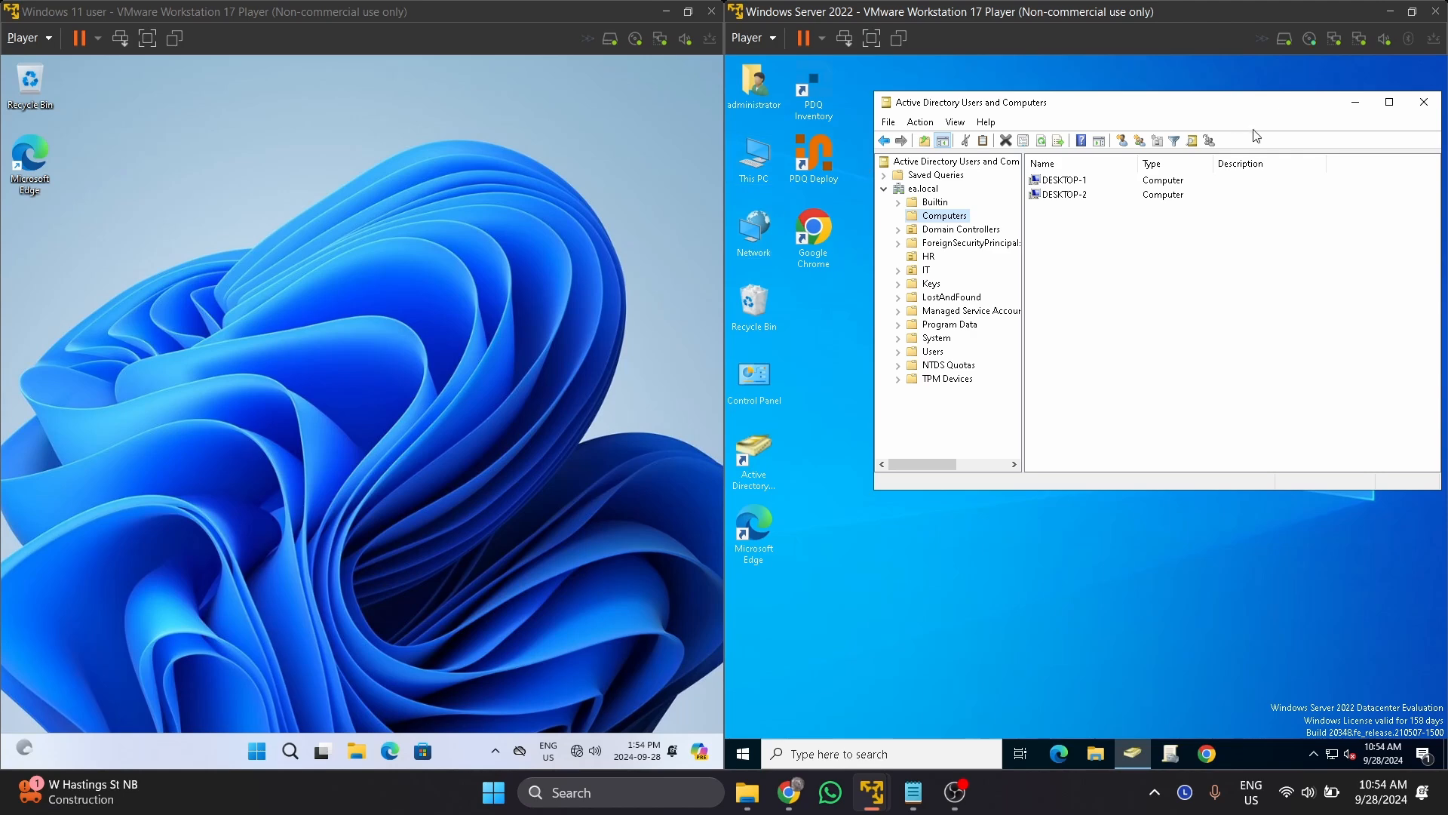
{"action": "left_click", "coordinate": [325, 288]}
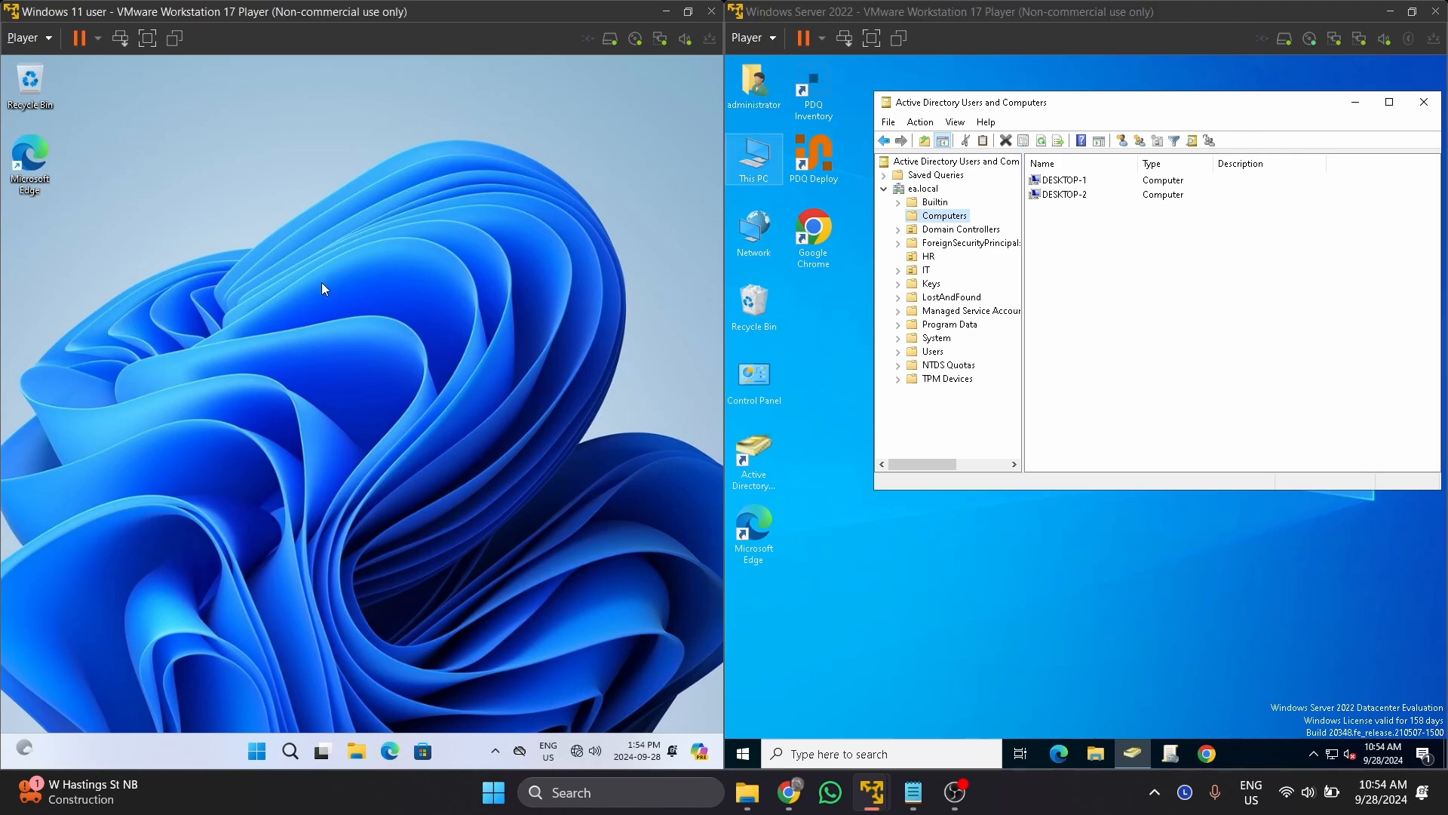
{"action": "left_click", "coordinate": [257, 751]}
Rename the client to Desktop-3 from Settings > System > About and restart it.
{"action": "left_click", "coordinate": [519, 315]}
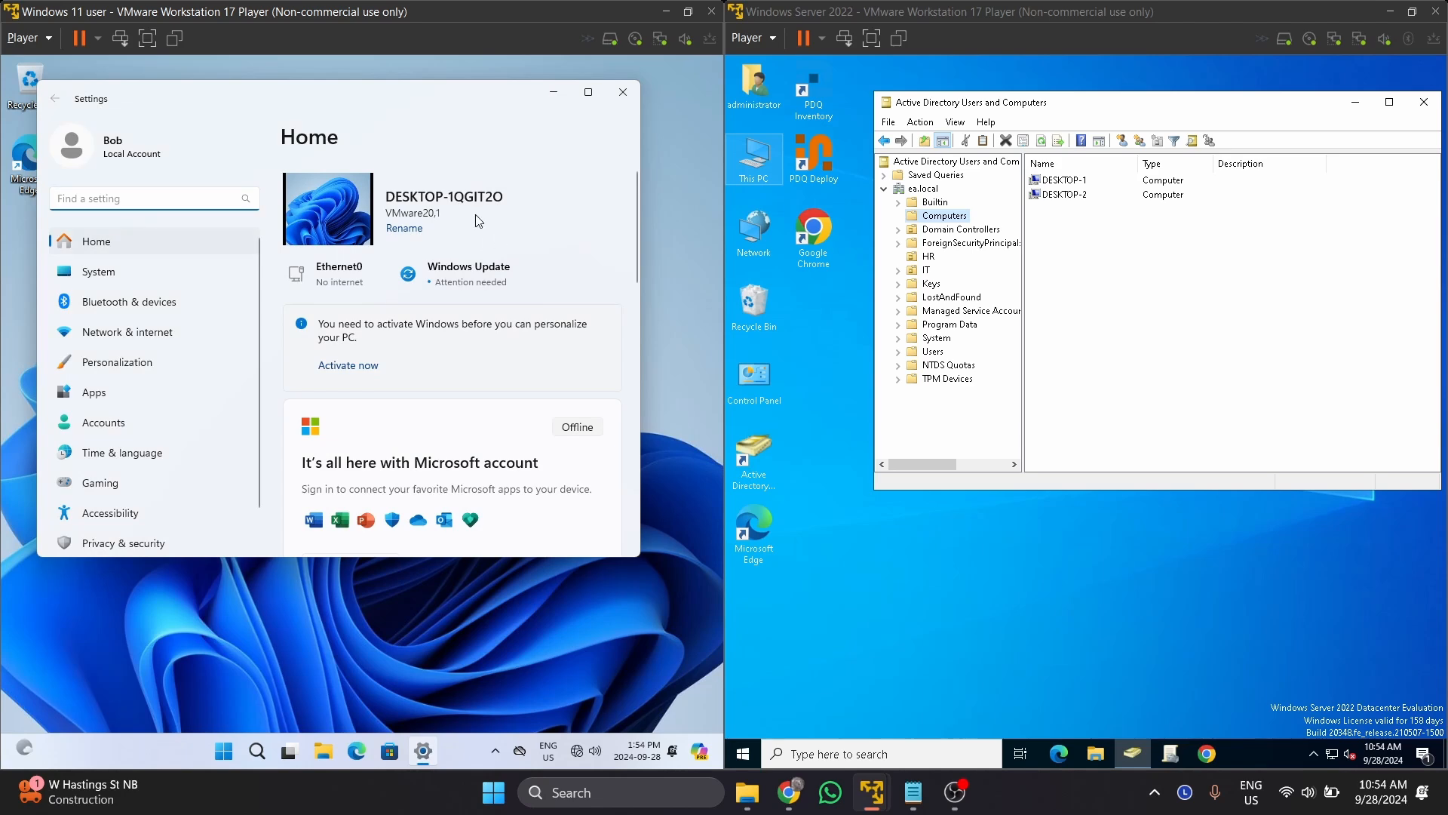
{"action": "left_click", "coordinate": [98, 272]}
{"action": "scroll", "coordinate": [369, 506], "scroll_direction": "down", "scroll_amount": 10}
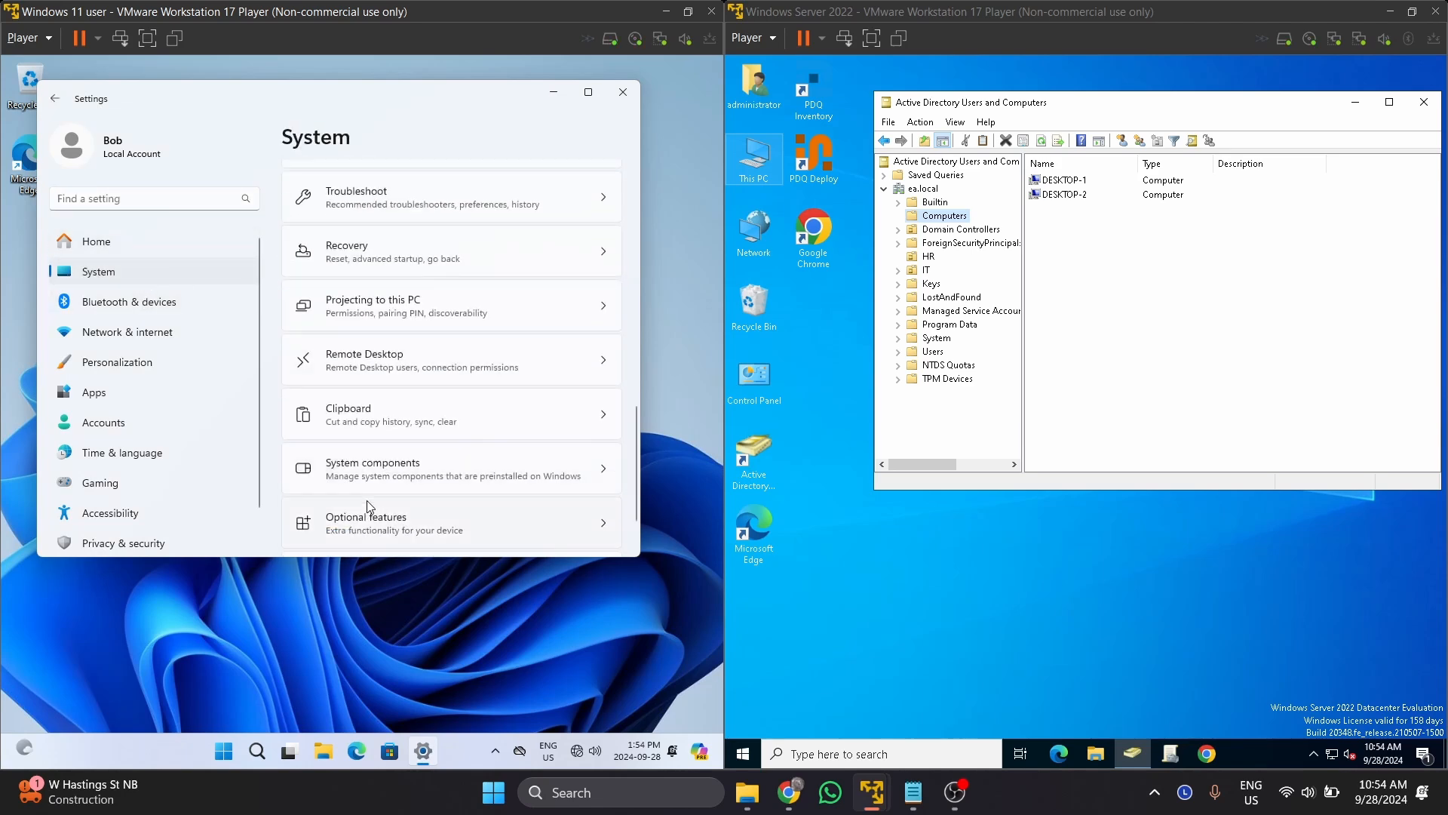
{"action": "scroll", "coordinate": [370, 506], "scroll_direction": "down", "scroll_amount": 1}
{"action": "left_click", "coordinate": [382, 519]}
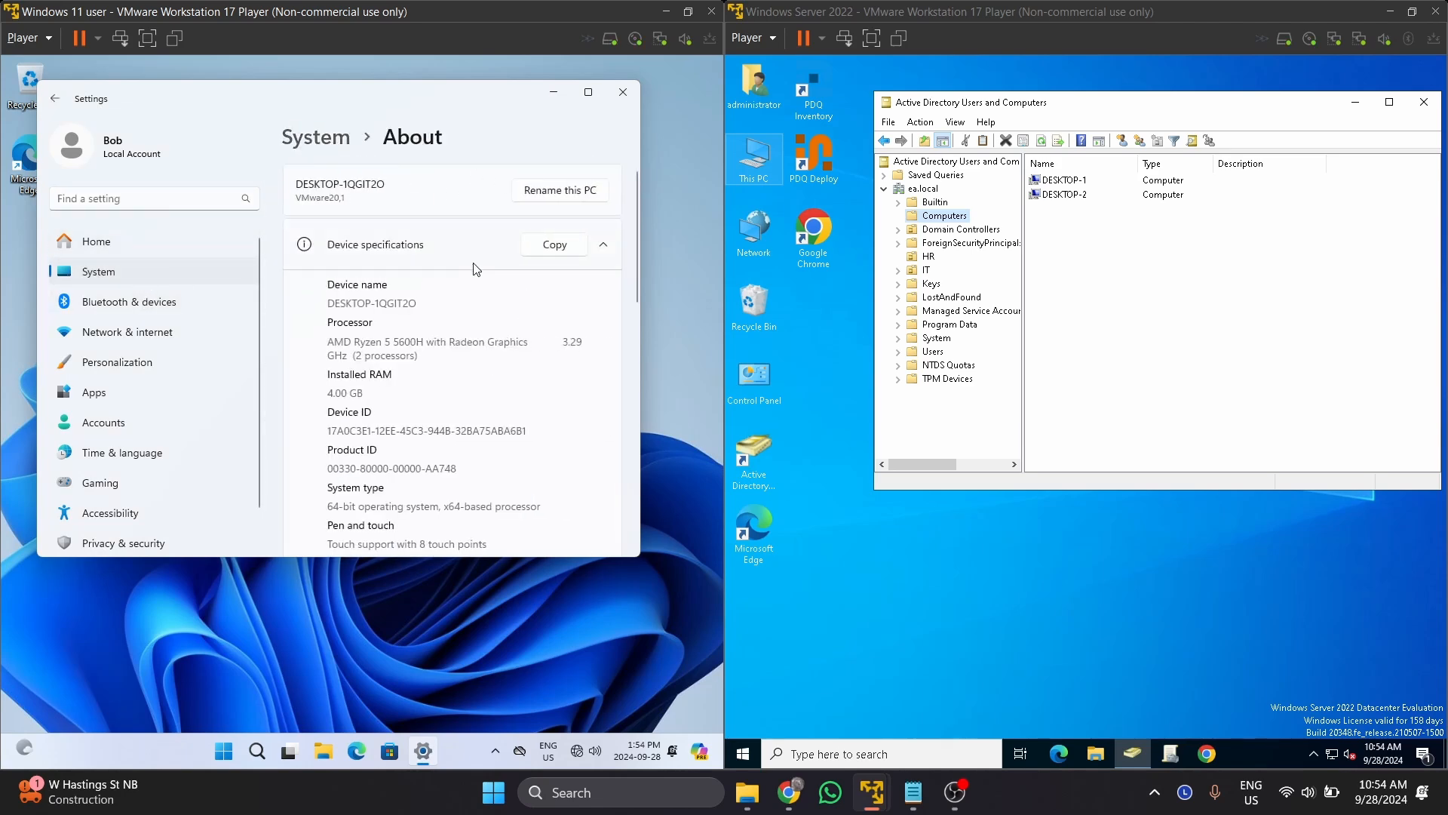
{"action": "left_click", "coordinate": [562, 195]}
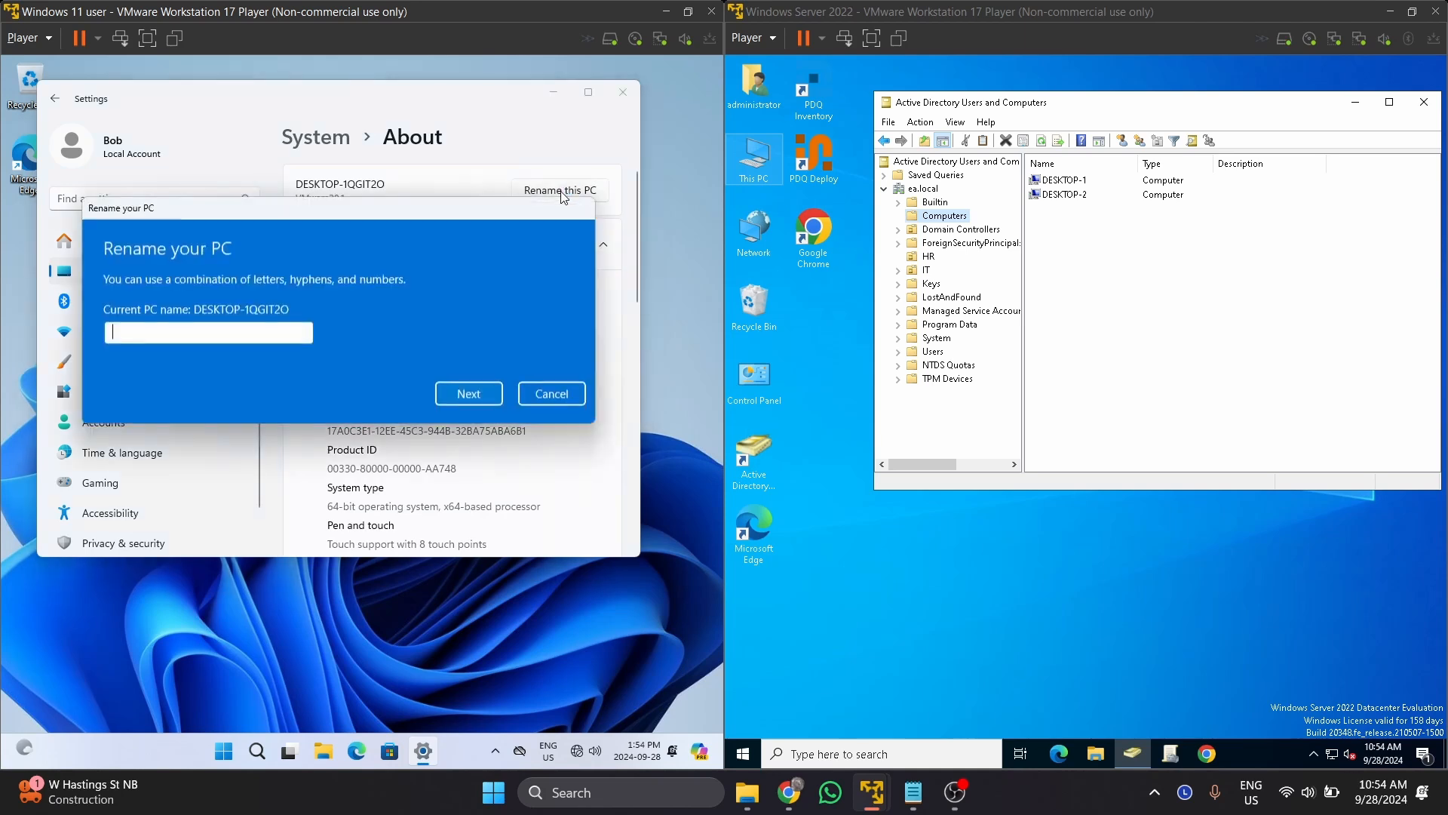
{"action": "type", "text": "Desktop-3"}
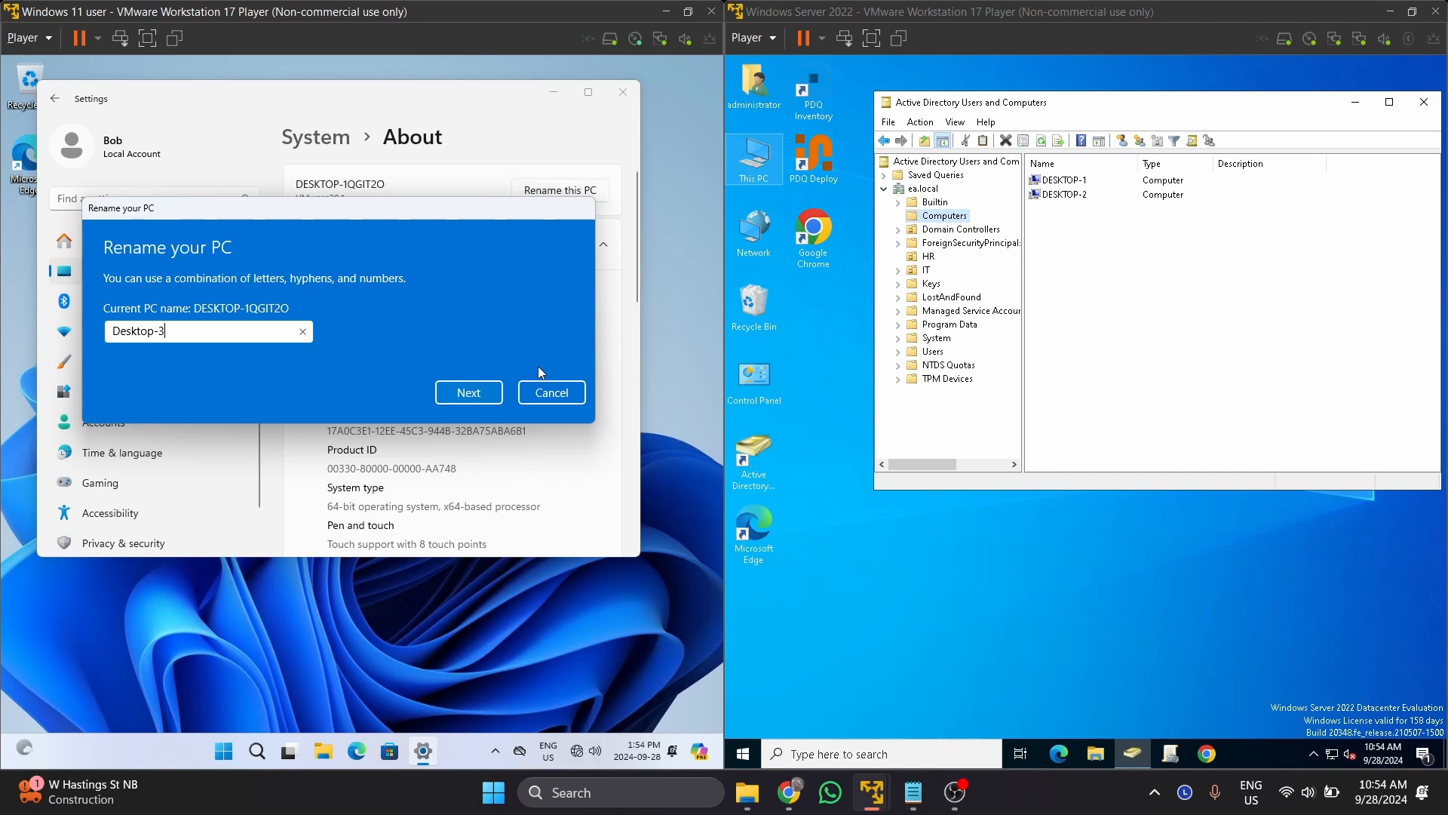
{"action": "left_click", "coordinate": [473, 391]}
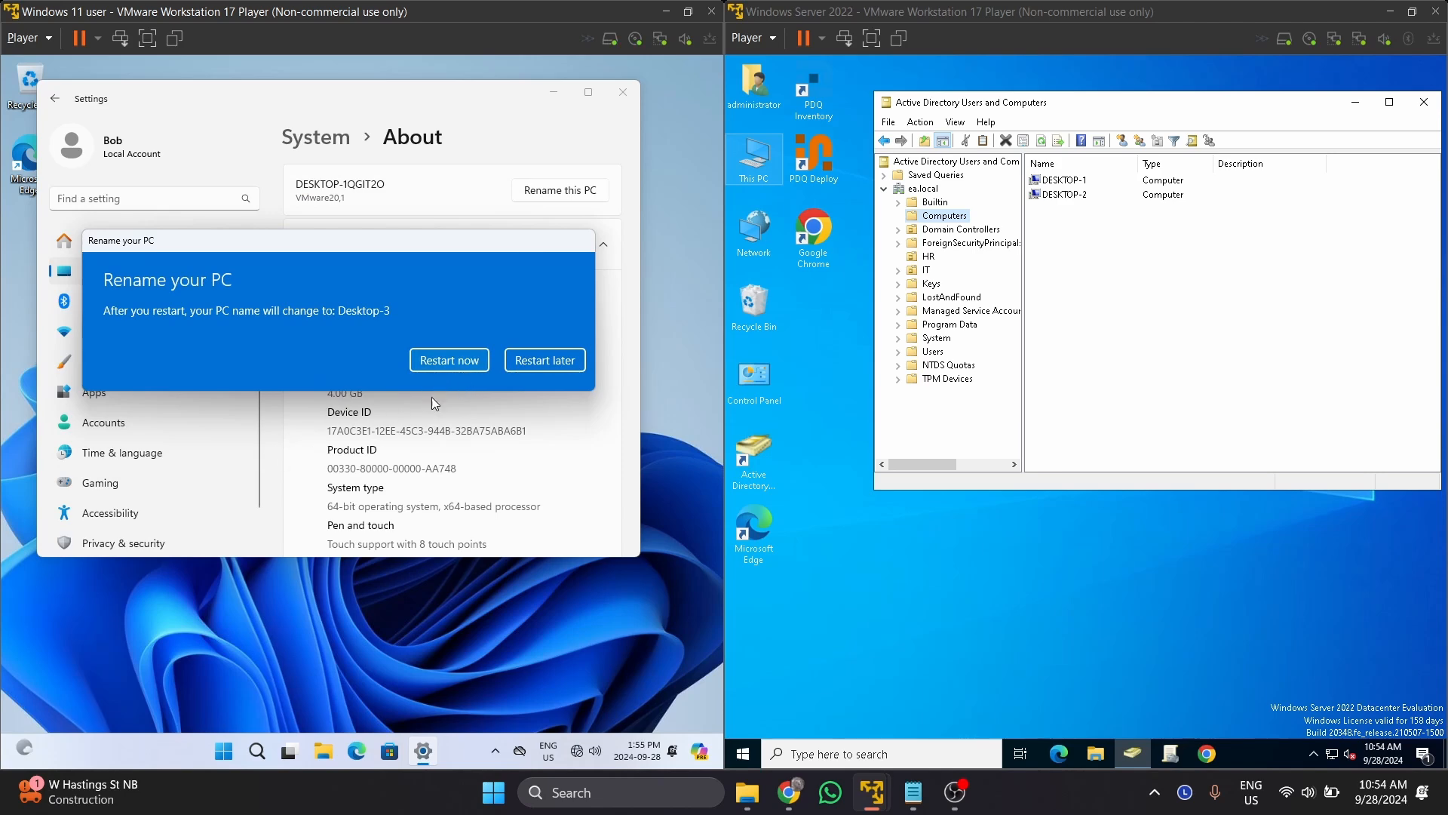
{"action": "left_click", "coordinate": [467, 362]}
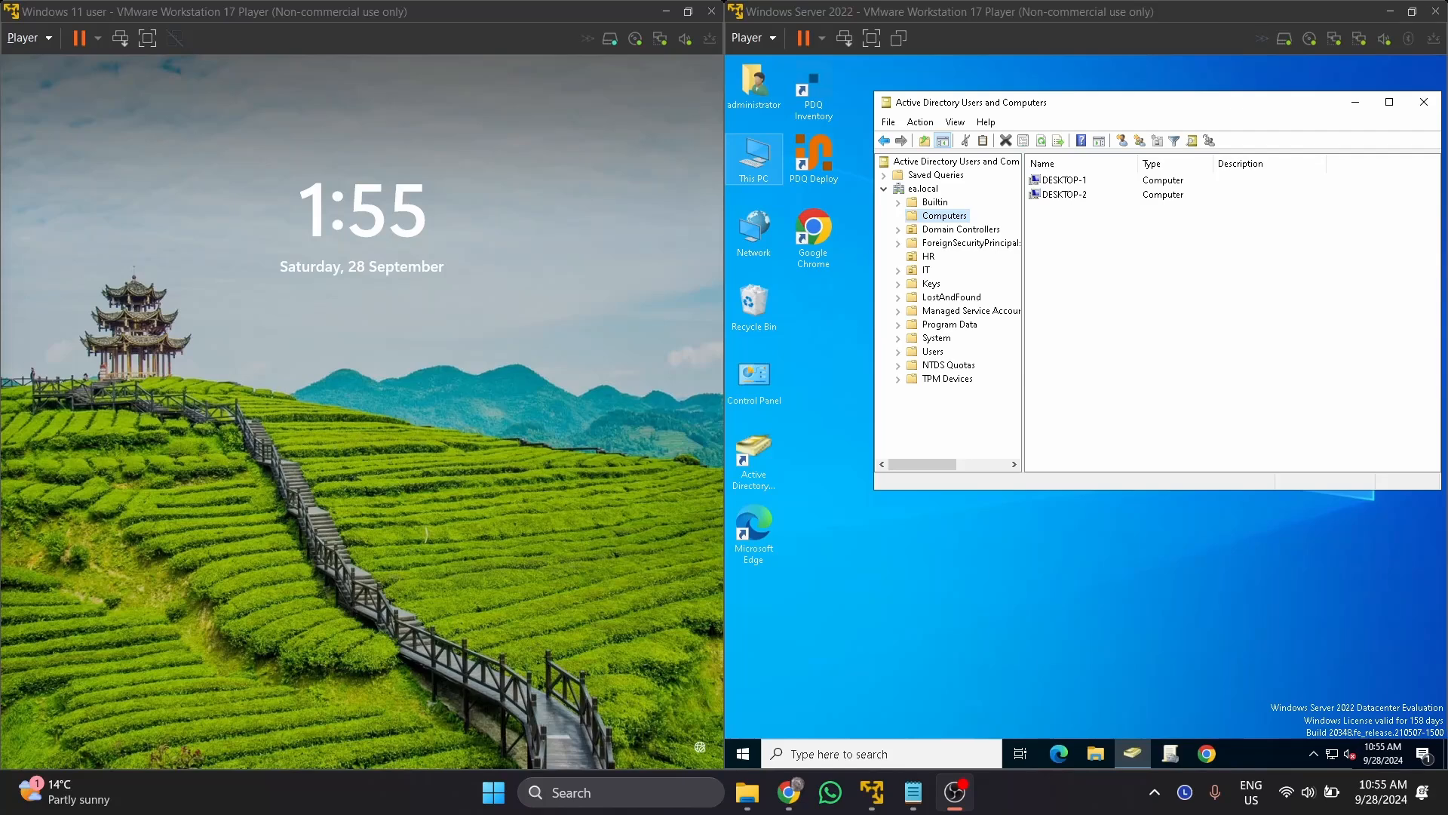
Wake the lock screen and sign in to the local account with its password.
{"action": "left_click", "coordinate": [427, 453]}
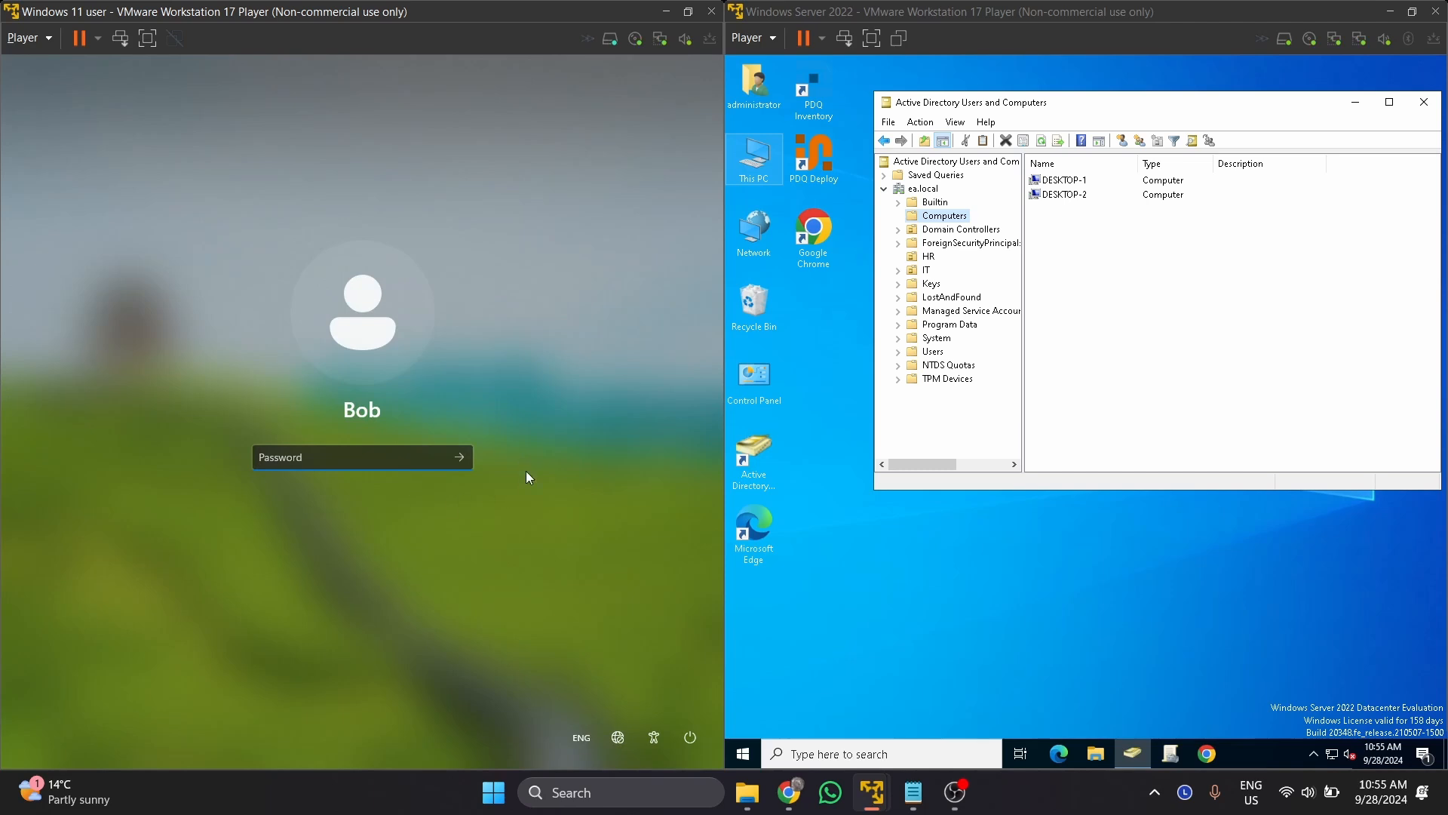
{"action": "left_click", "coordinate": [1380, 792]}
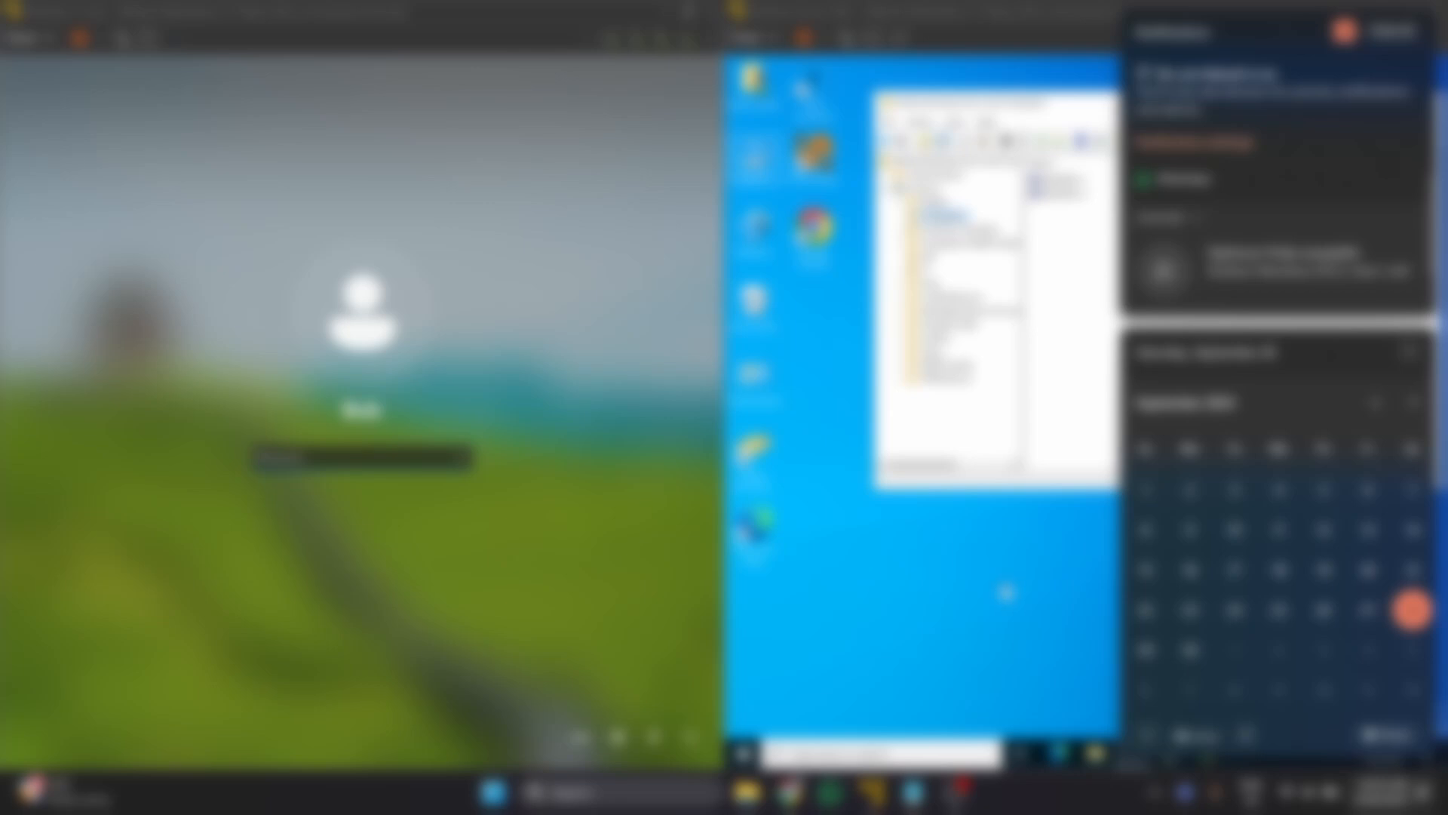
{"action": "left_click", "coordinate": [1005, 592]}
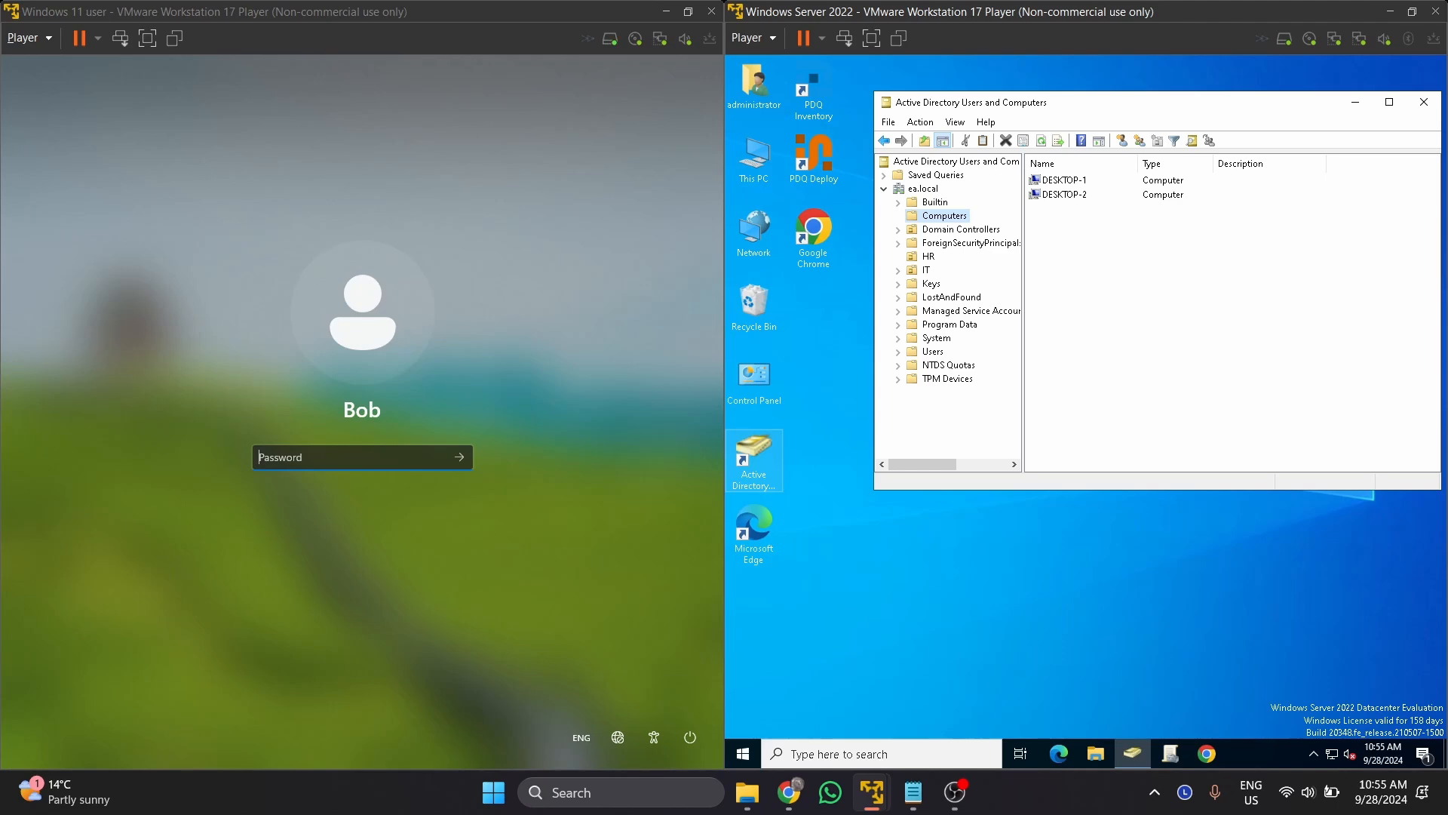
{"action": "left_click", "coordinate": [354, 458]}
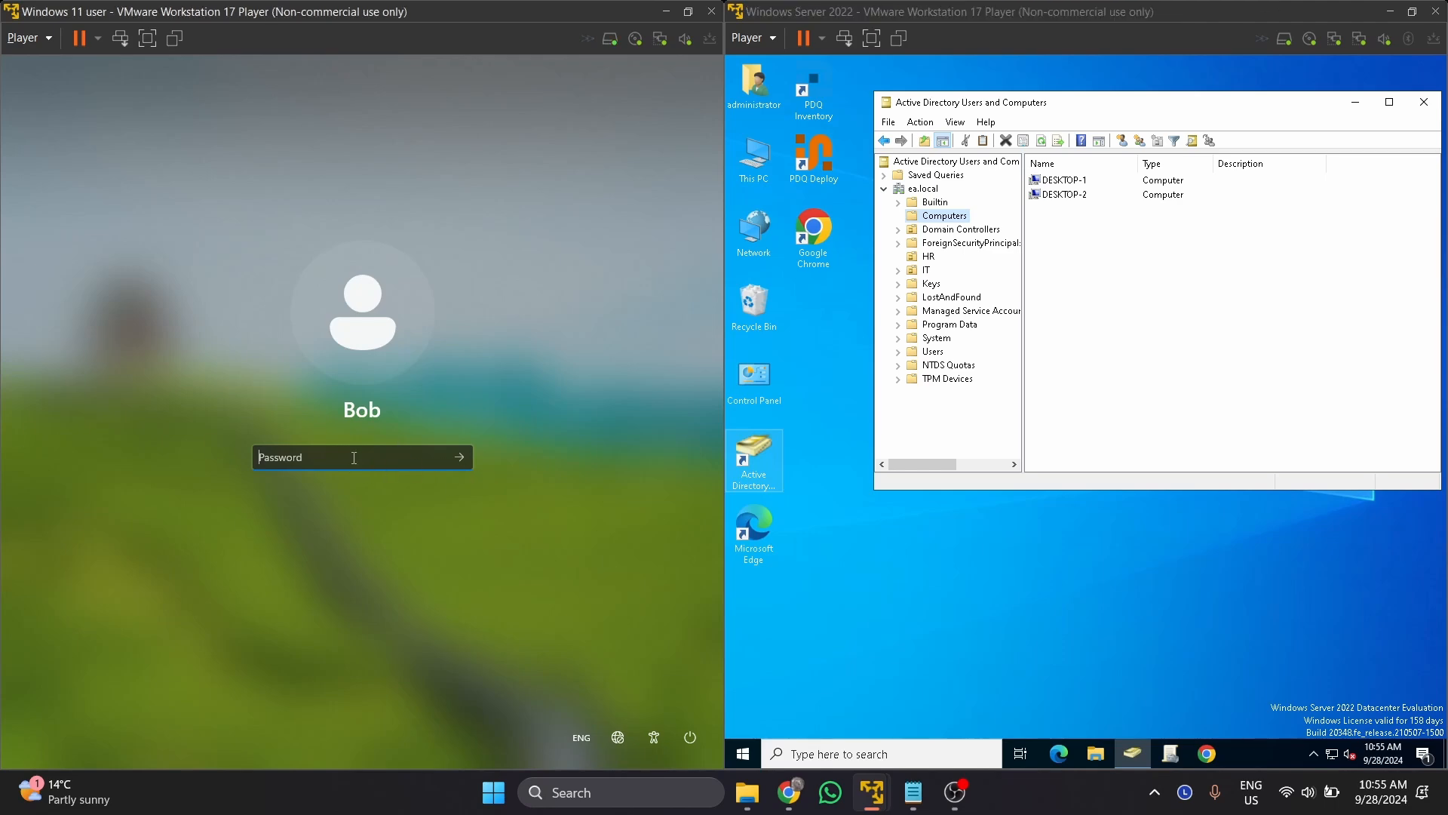
{"action": "type", "text": "•••••••••••"}
{"action": "key", "text": "Return"}
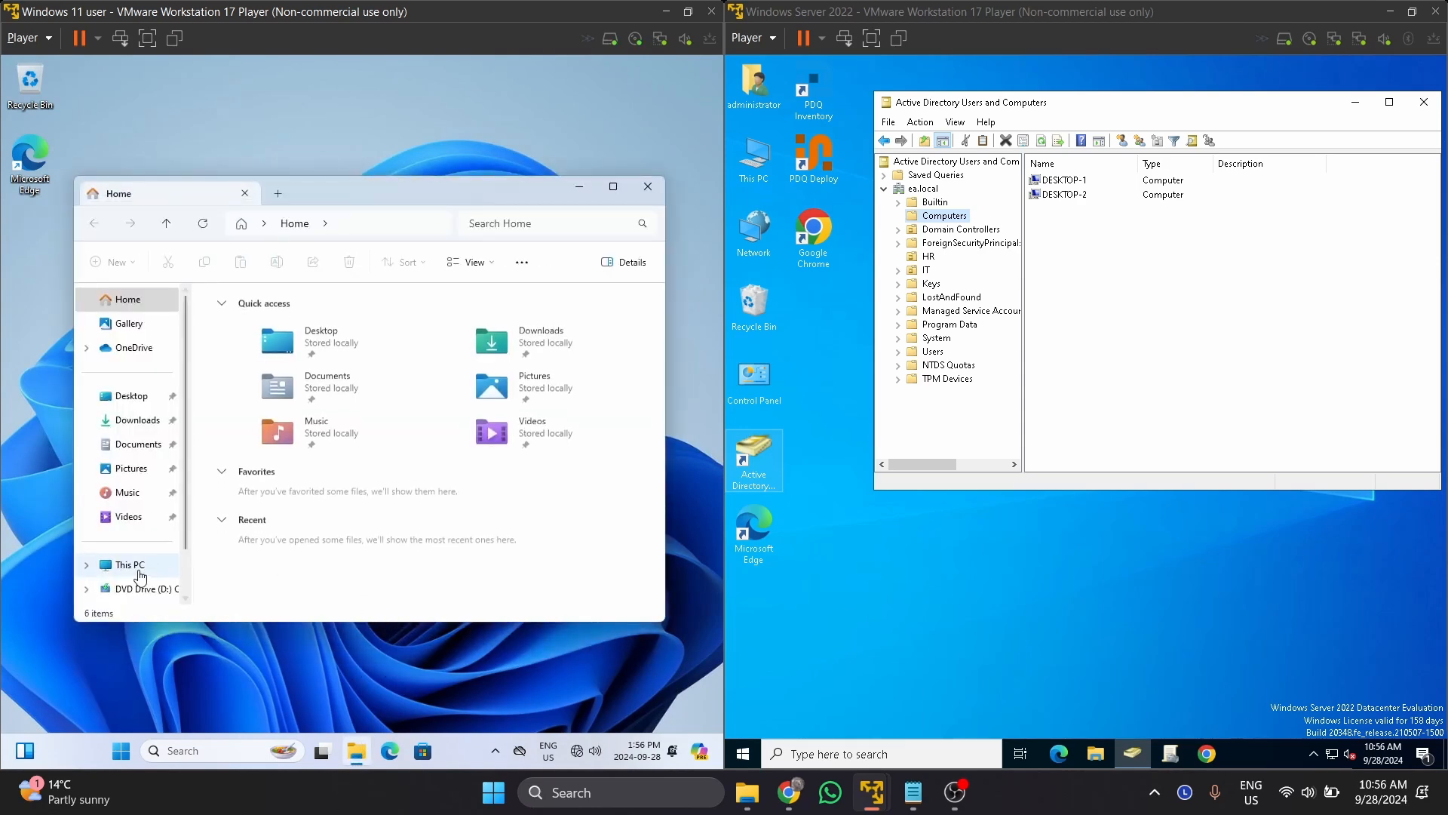
Open Computer Management from This PC and list the local user accounts.
{"action": "right_click", "coordinate": [142, 575]}
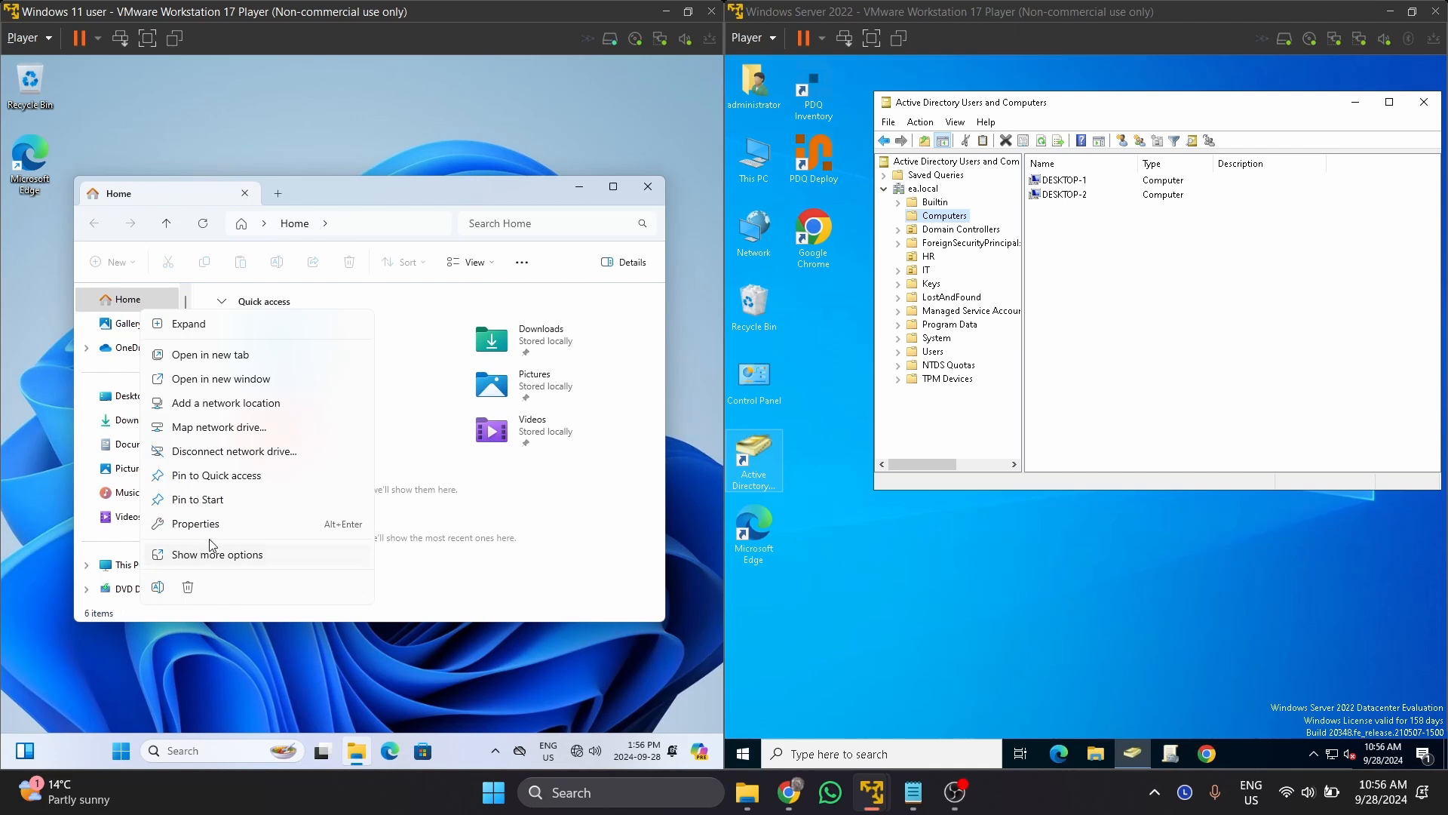
{"action": "left_click", "coordinate": [242, 558]}
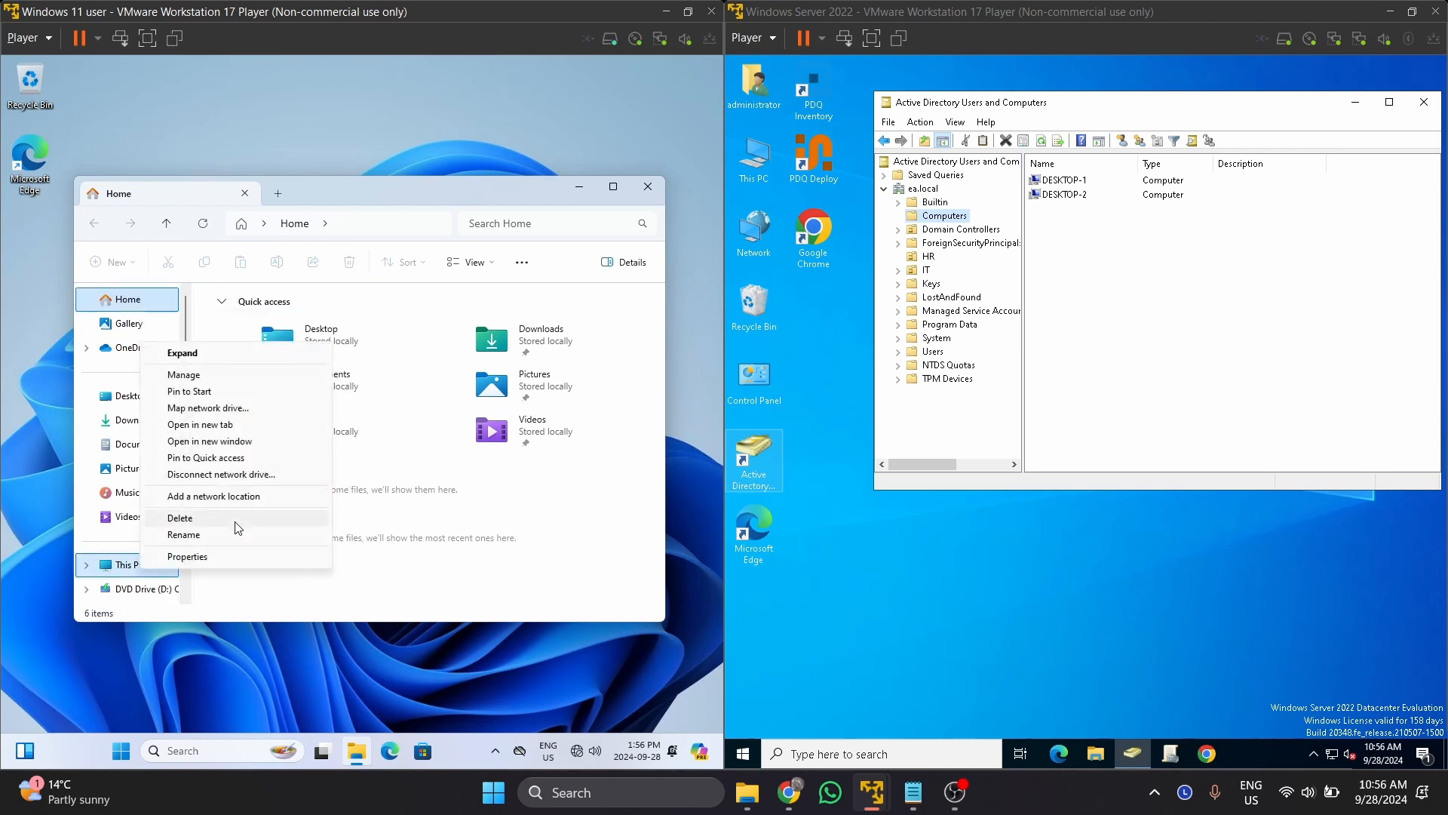
{"action": "left_click", "coordinate": [220, 384]}
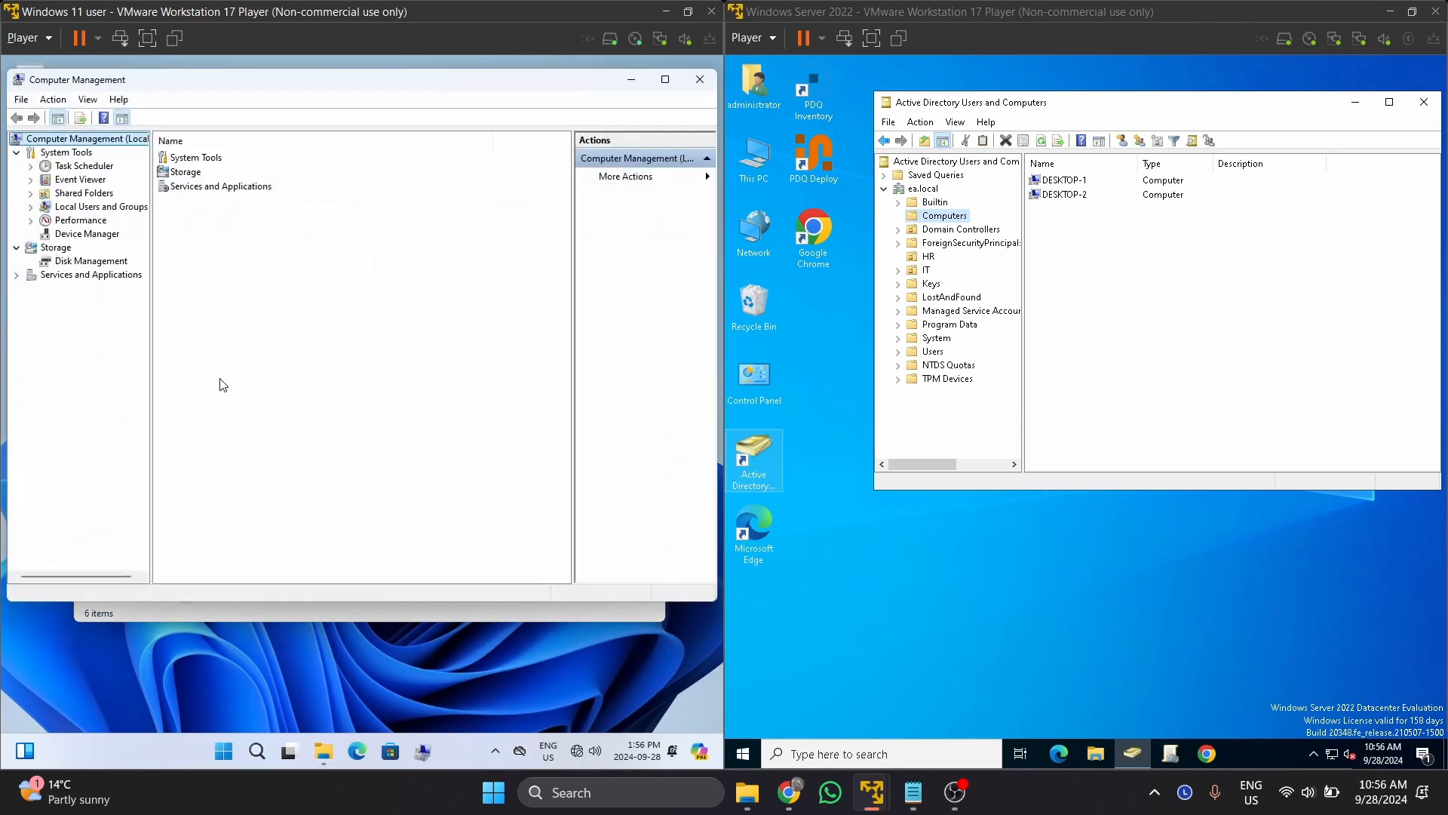
{"action": "left_click", "coordinate": [31, 206]}
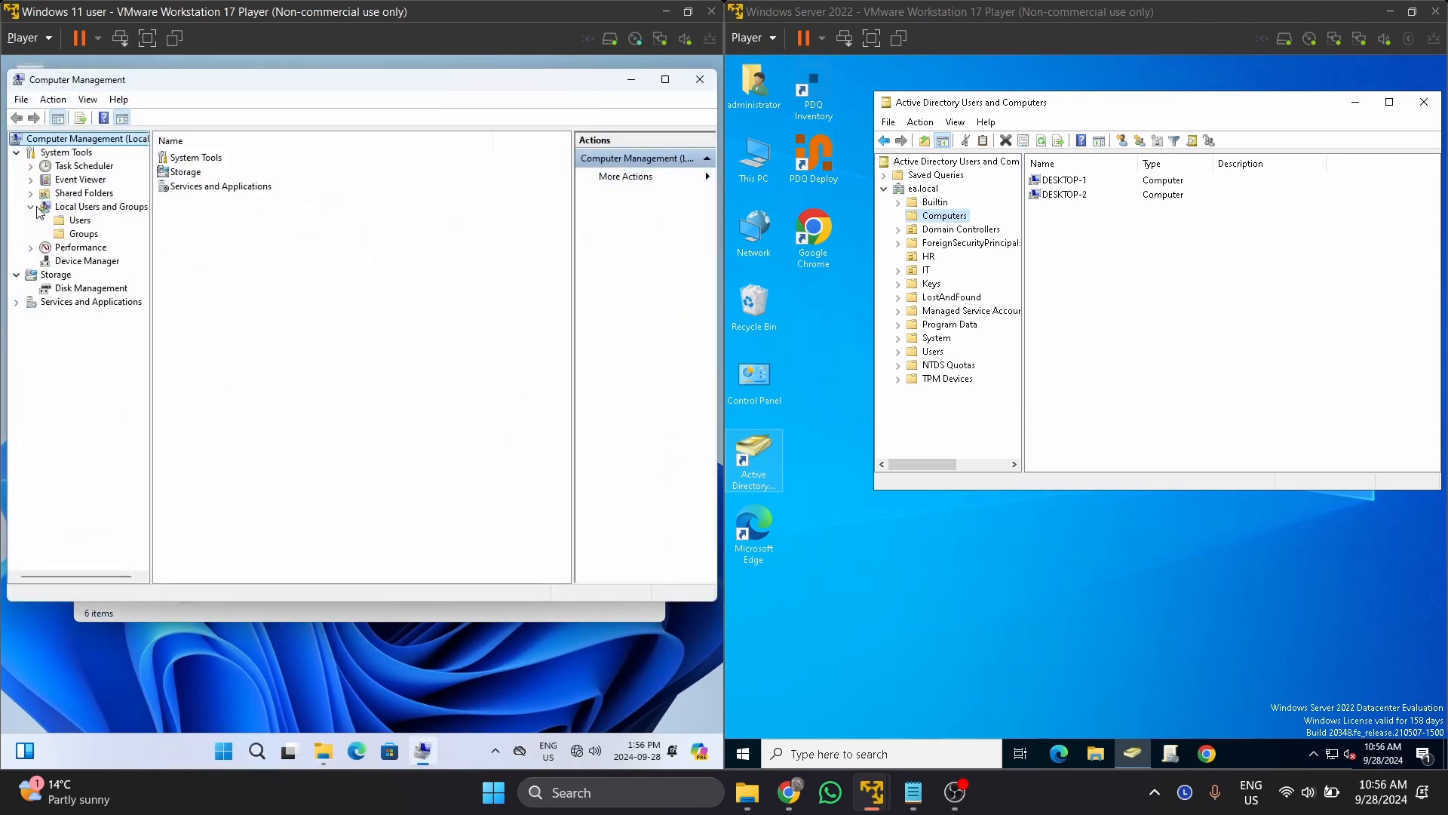
{"action": "left_click", "coordinate": [79, 220]}
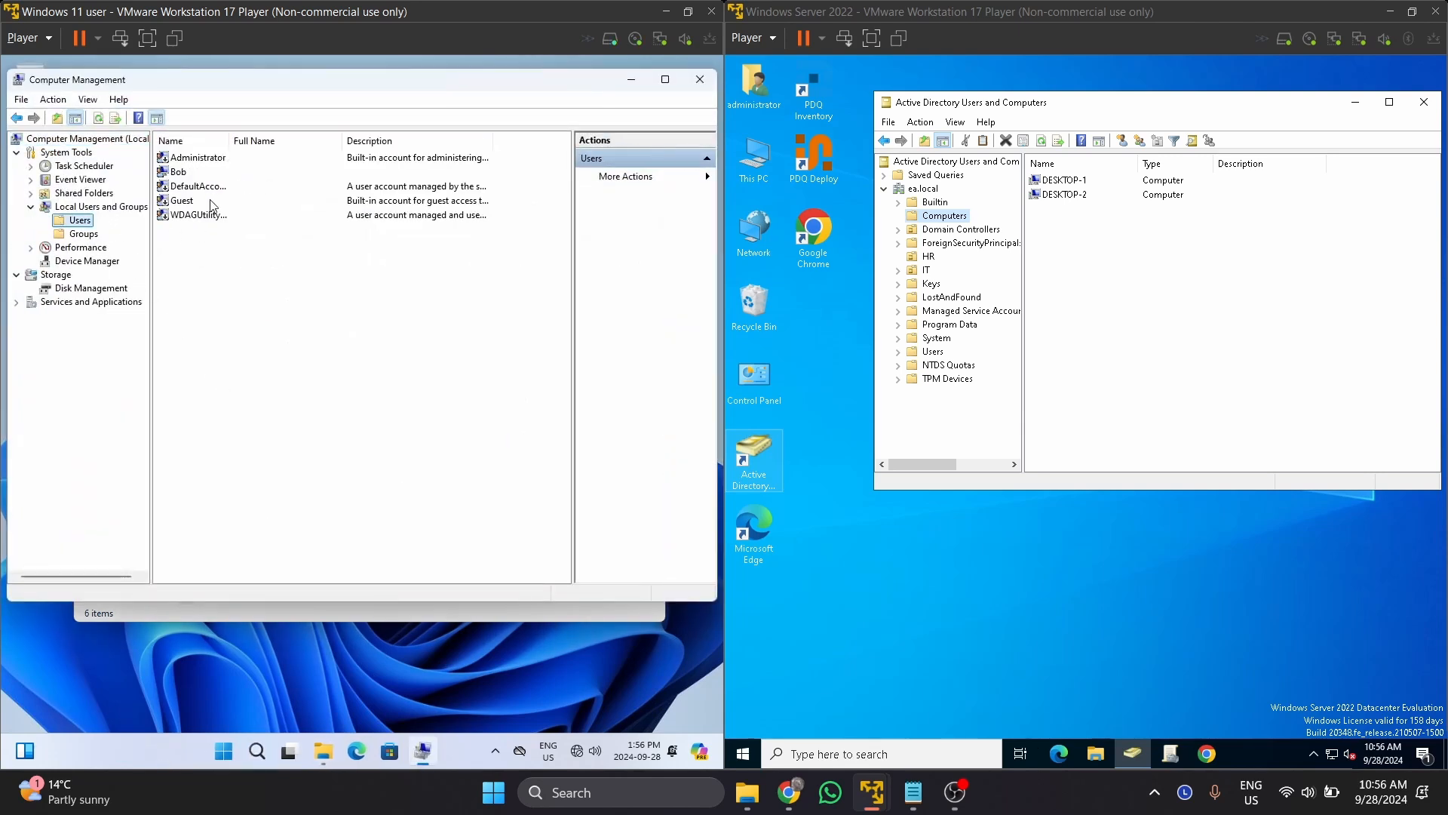
Uncheck 'Account is disabled' in the Administrator account's properties and apply it.
{"action": "left_click", "coordinate": [230, 160]}
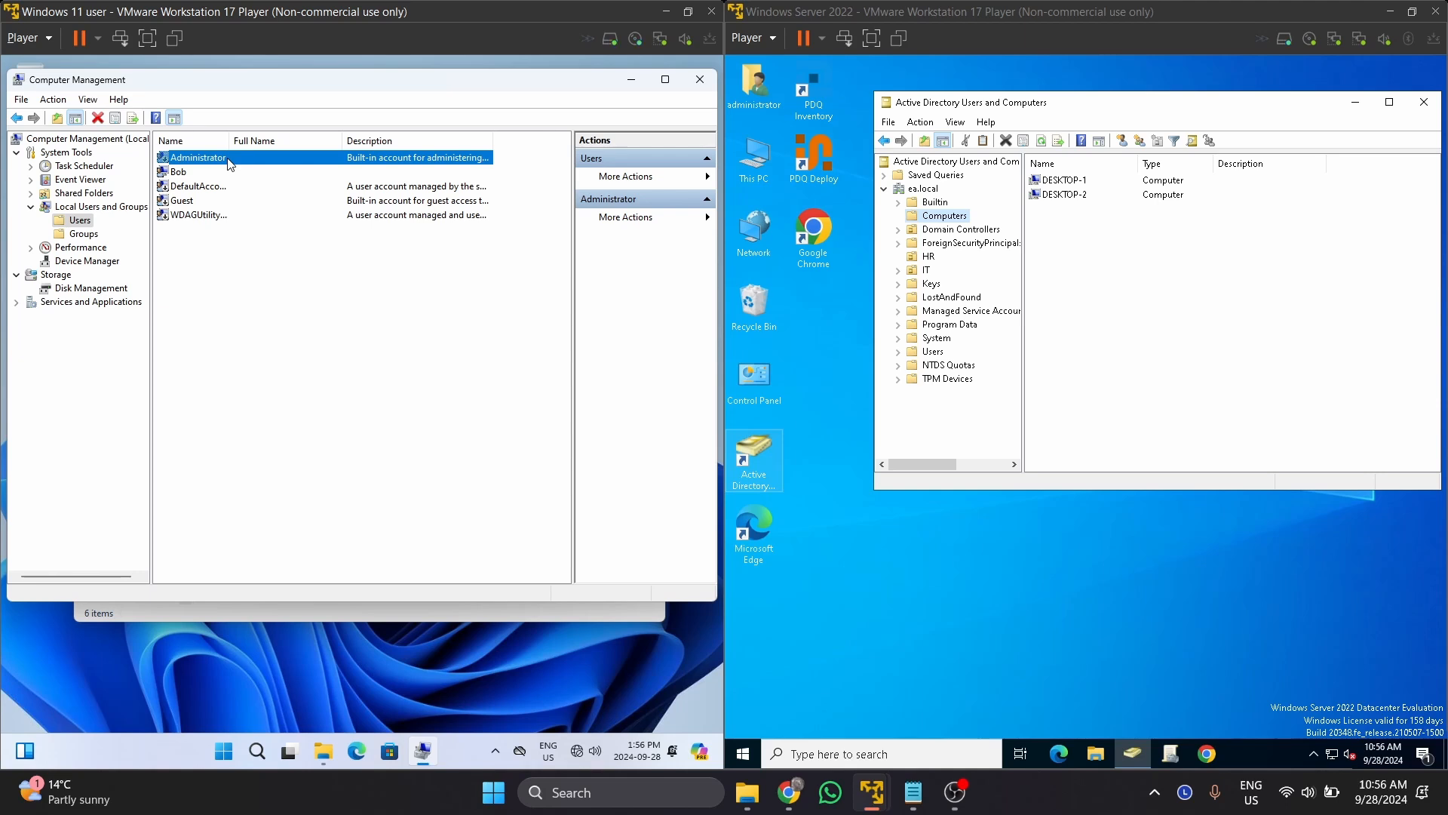
{"action": "right_click", "coordinate": [230, 161]}
{"action": "left_click", "coordinate": [275, 255]}
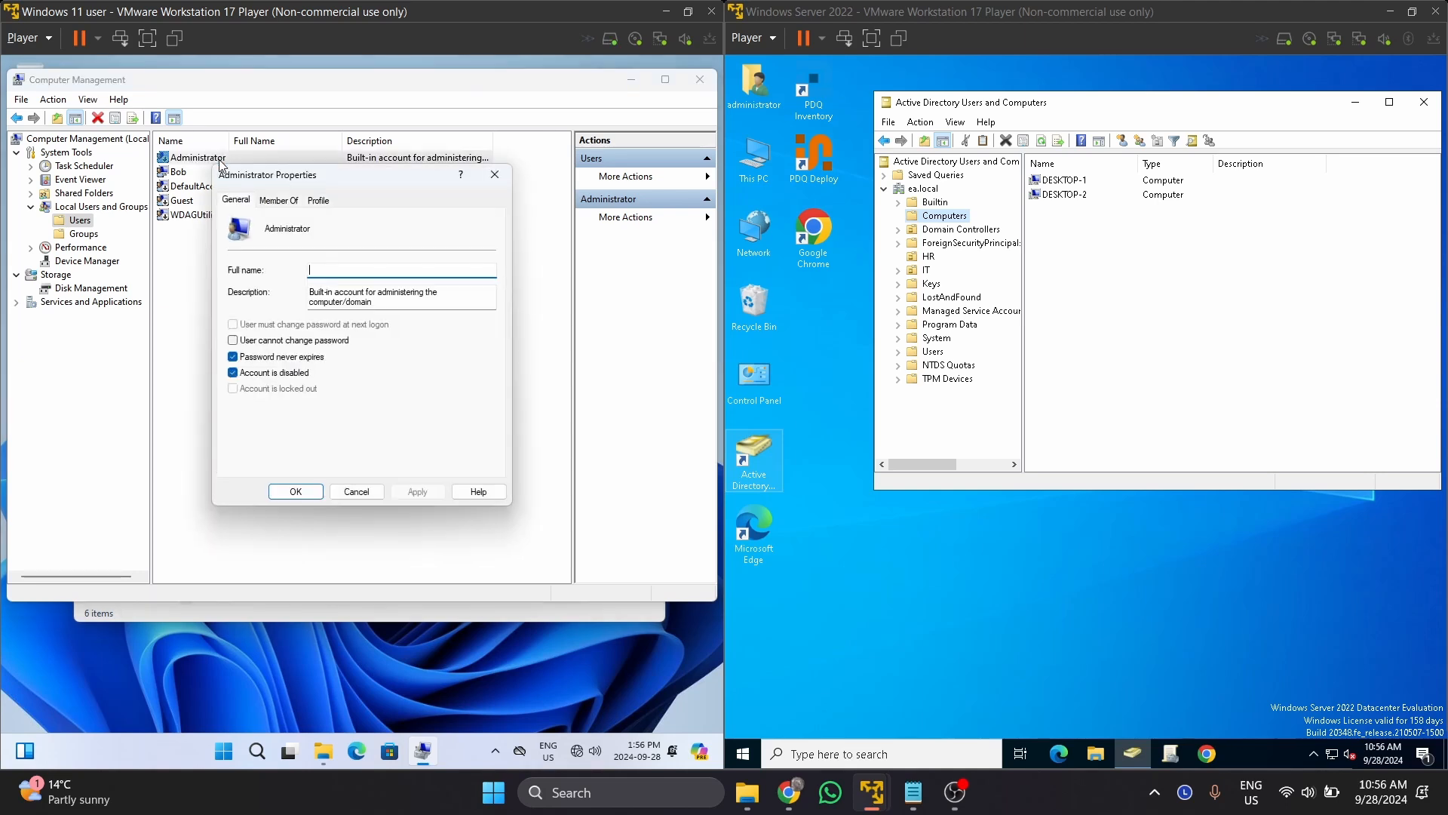
{"action": "left_click", "coordinate": [242, 377]}
{"action": "left_click", "coordinate": [417, 491]}
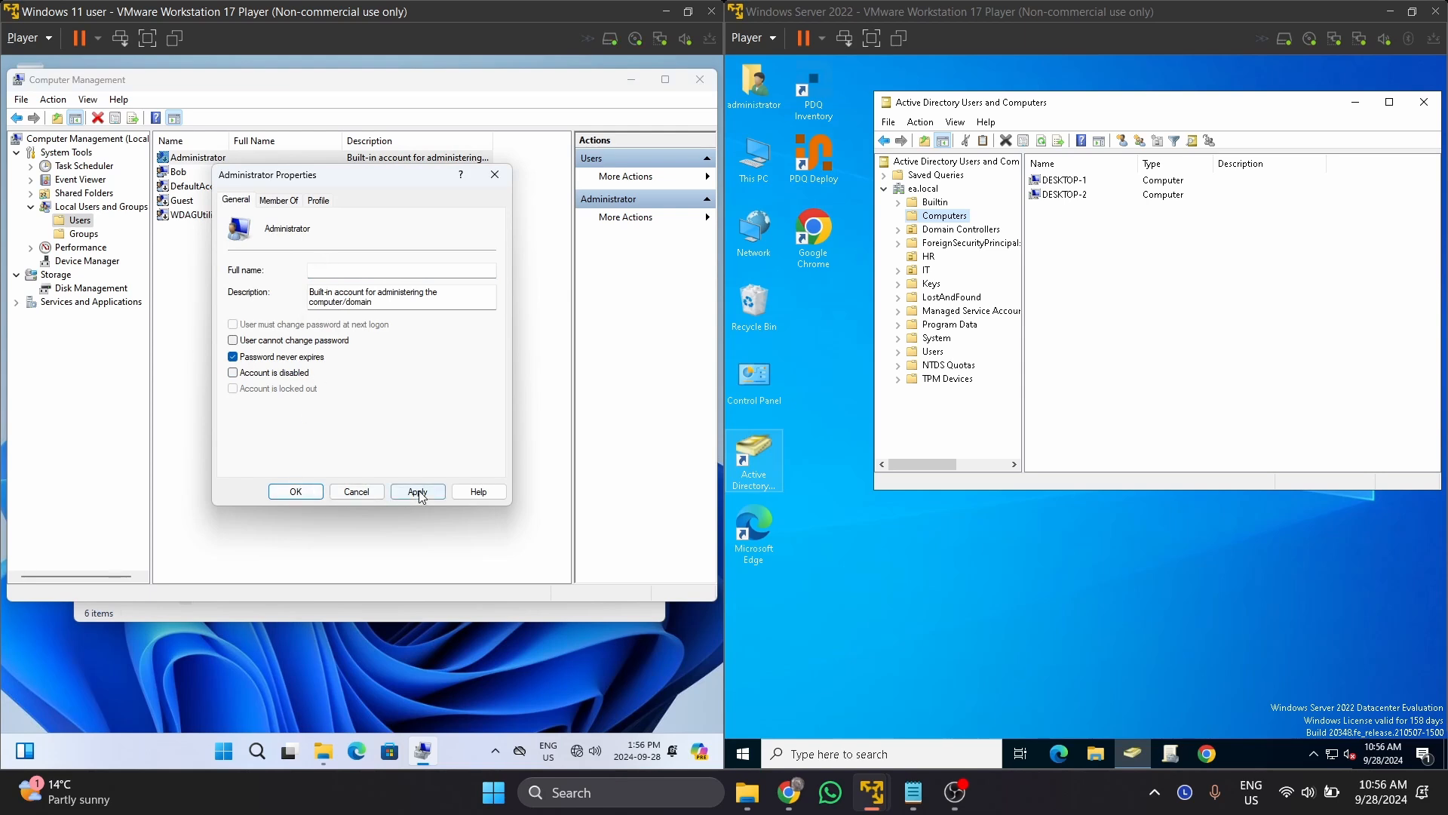
{"action": "left_click", "coordinate": [295, 491]}
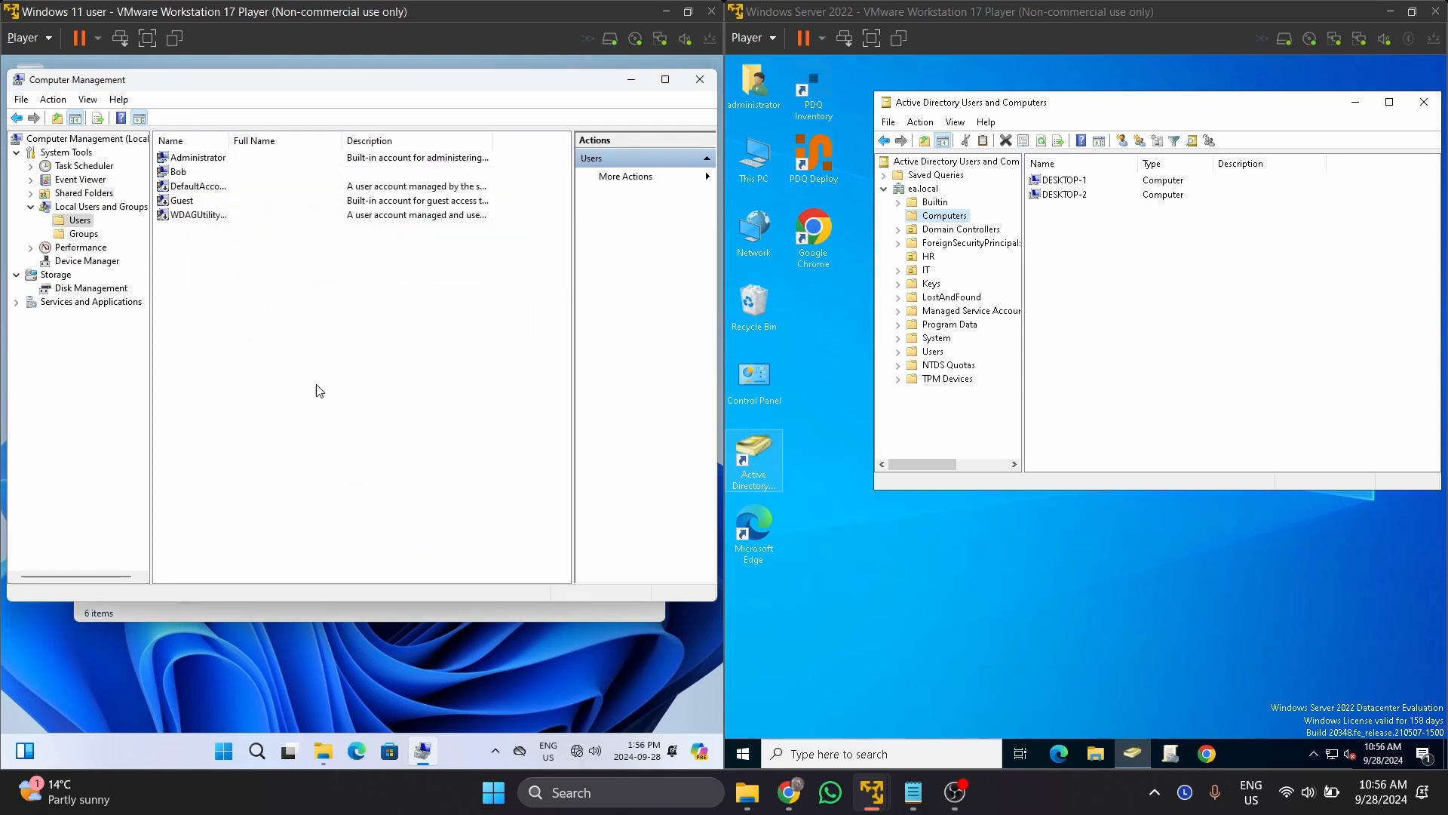
{"action": "left_click", "coordinate": [259, 160]}
Use Set Password on the Administrator account to enter and confirm a new password.
{"action": "right_click", "coordinate": [261, 166]}
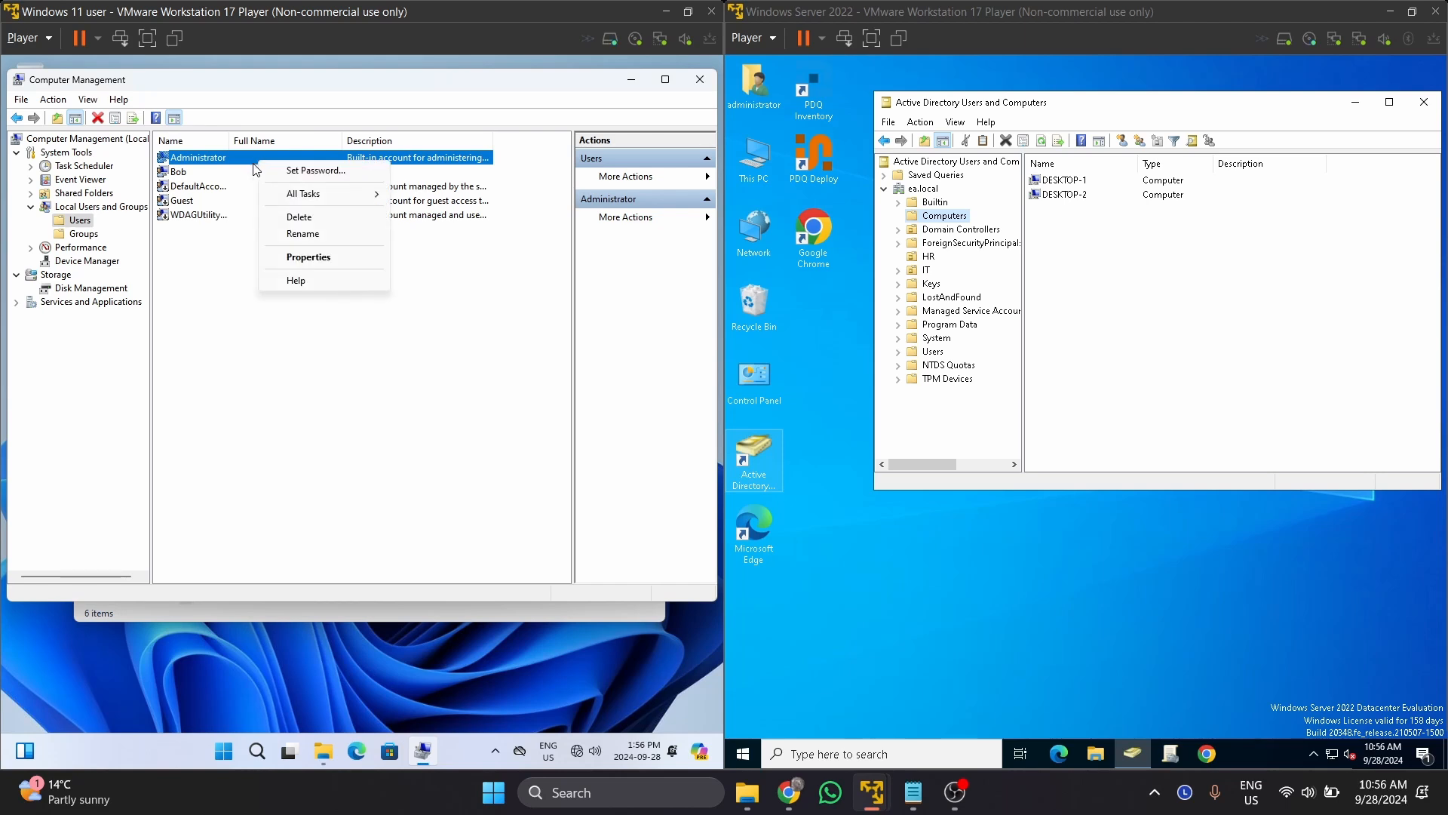
{"action": "left_click", "coordinate": [309, 172]}
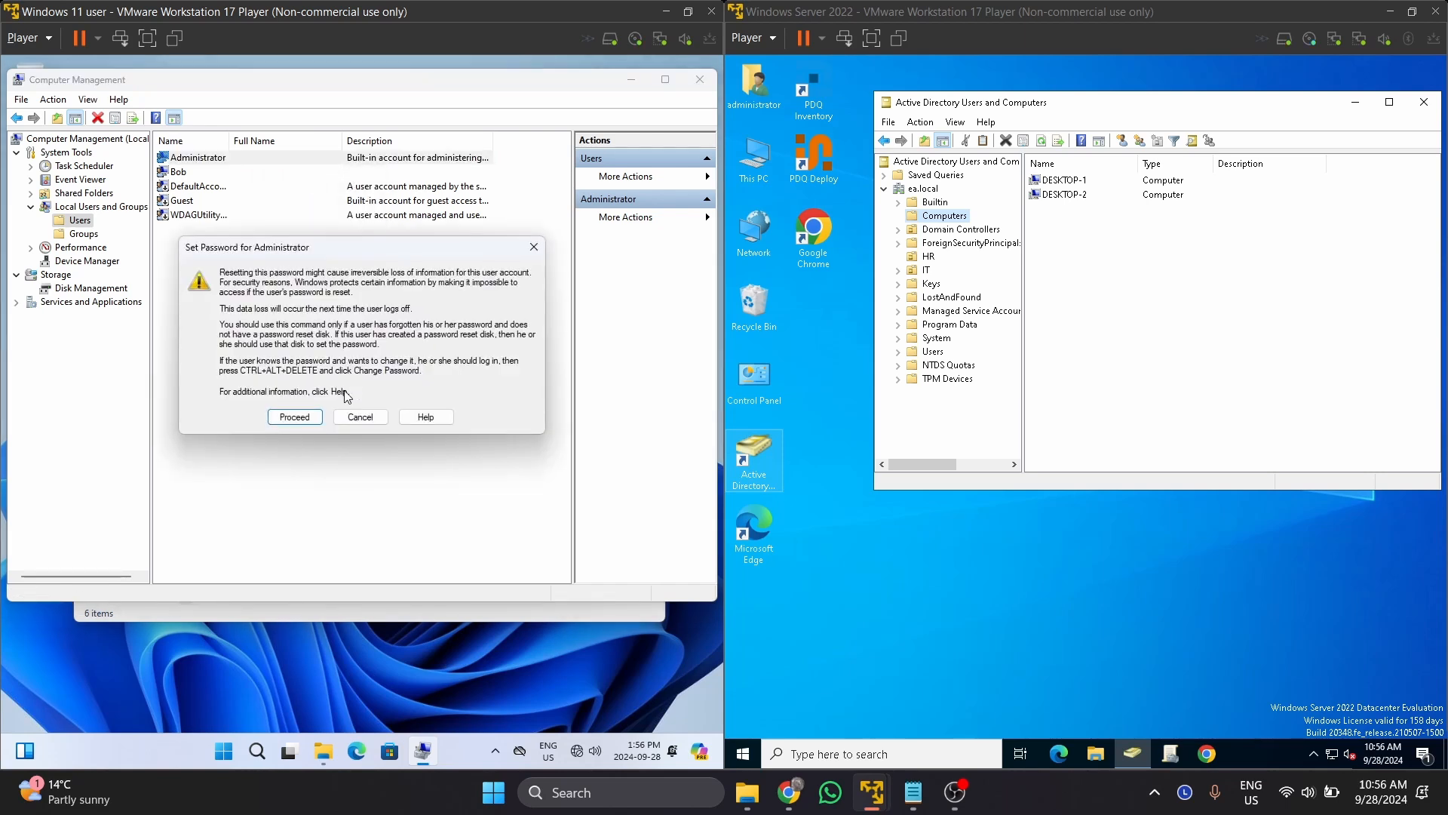
{"action": "left_click", "coordinate": [310, 418]}
{"action": "type", "text": "•••••••"}
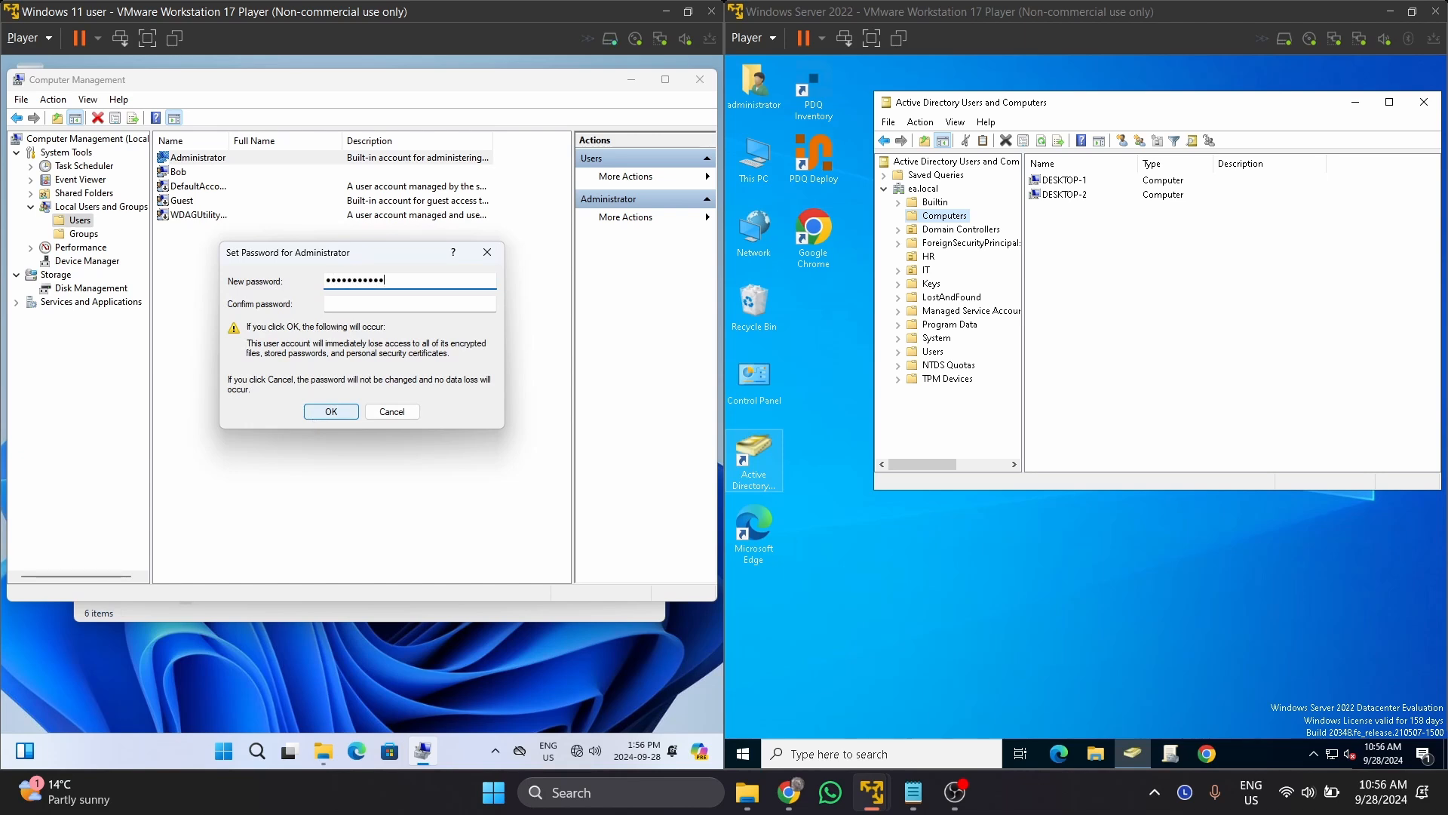
{"action": "key", "text": "Tab"}
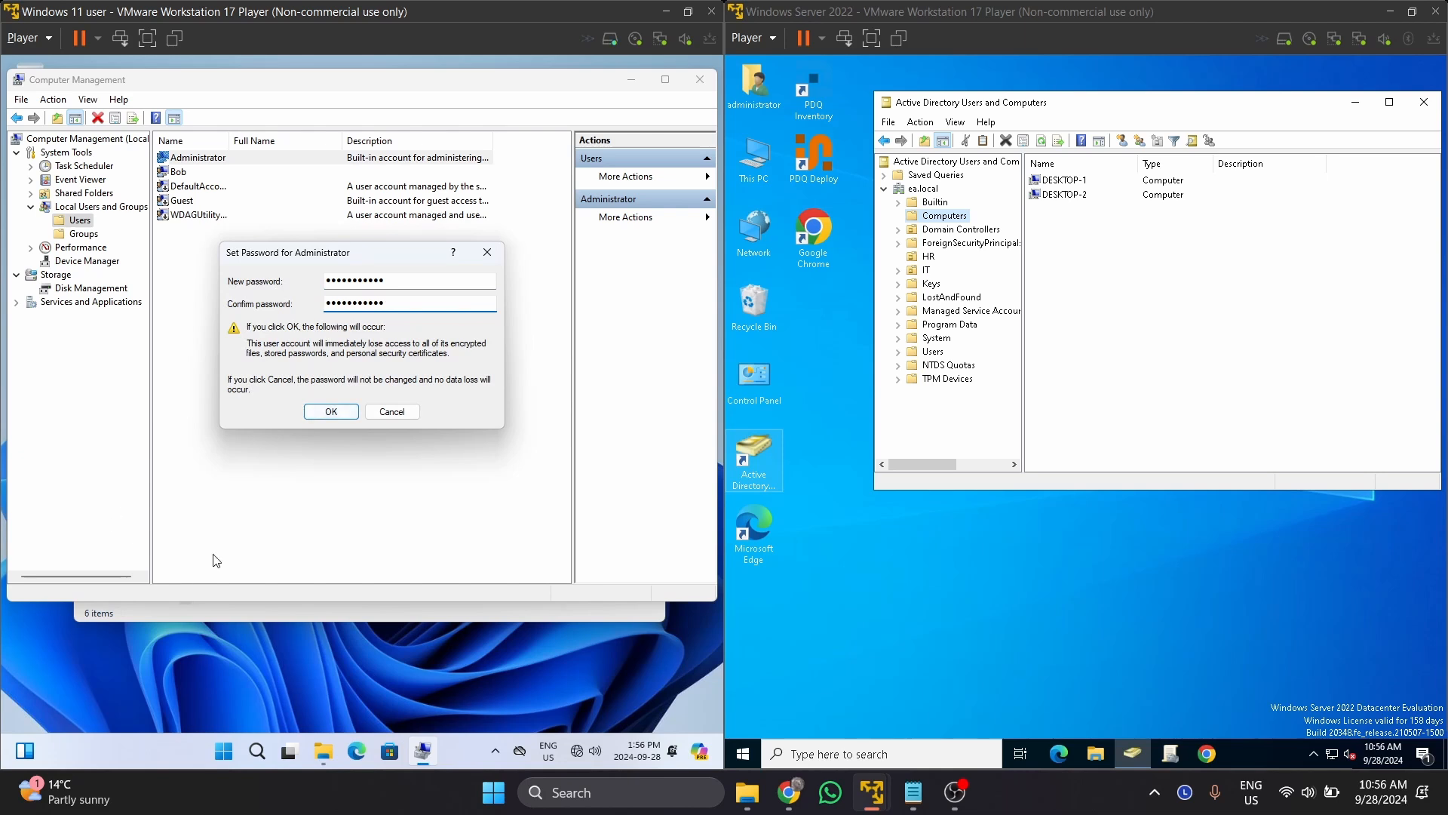
{"action": "left_click", "coordinate": [330, 415]}
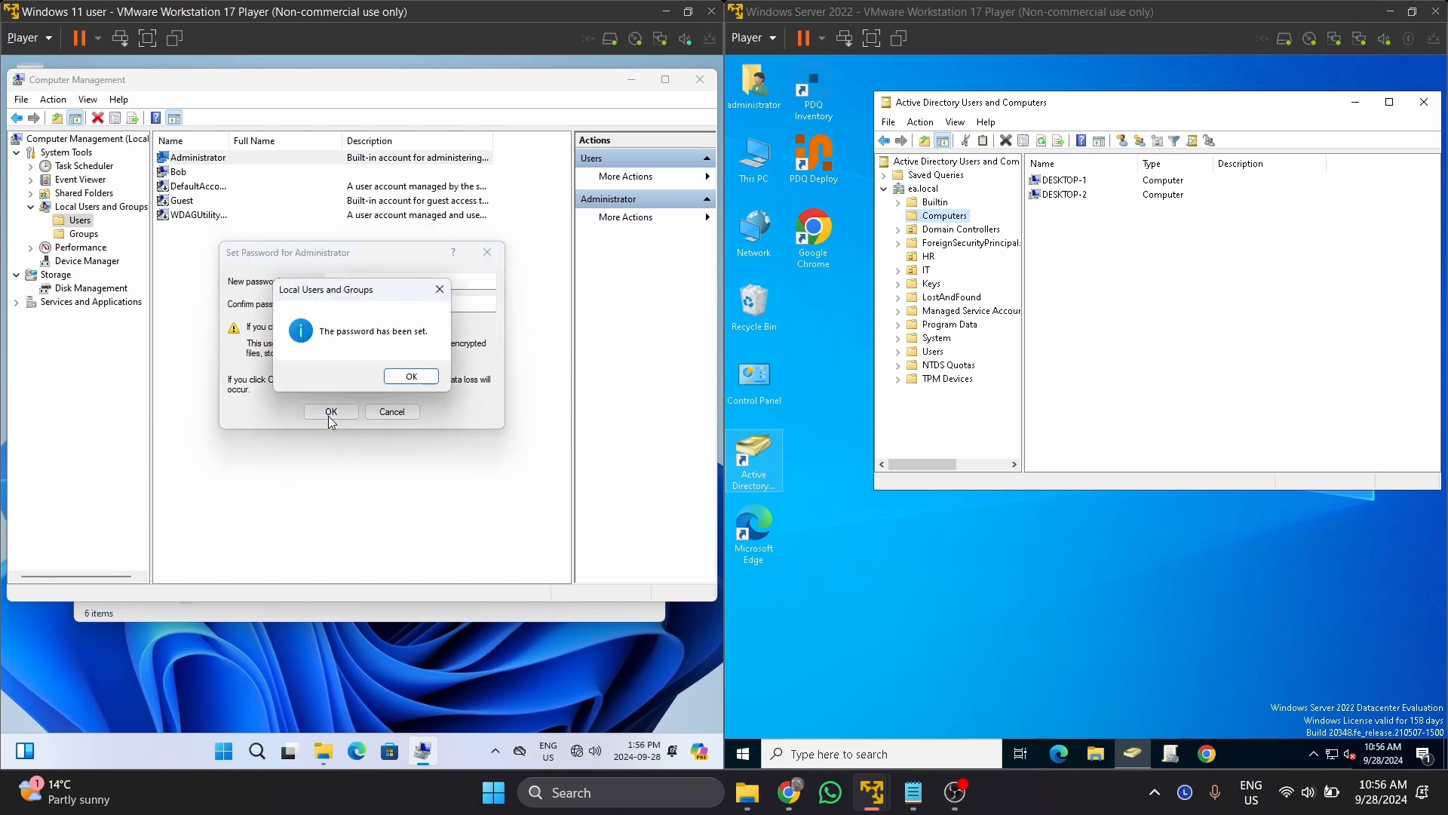
{"action": "left_click", "coordinate": [420, 377]}
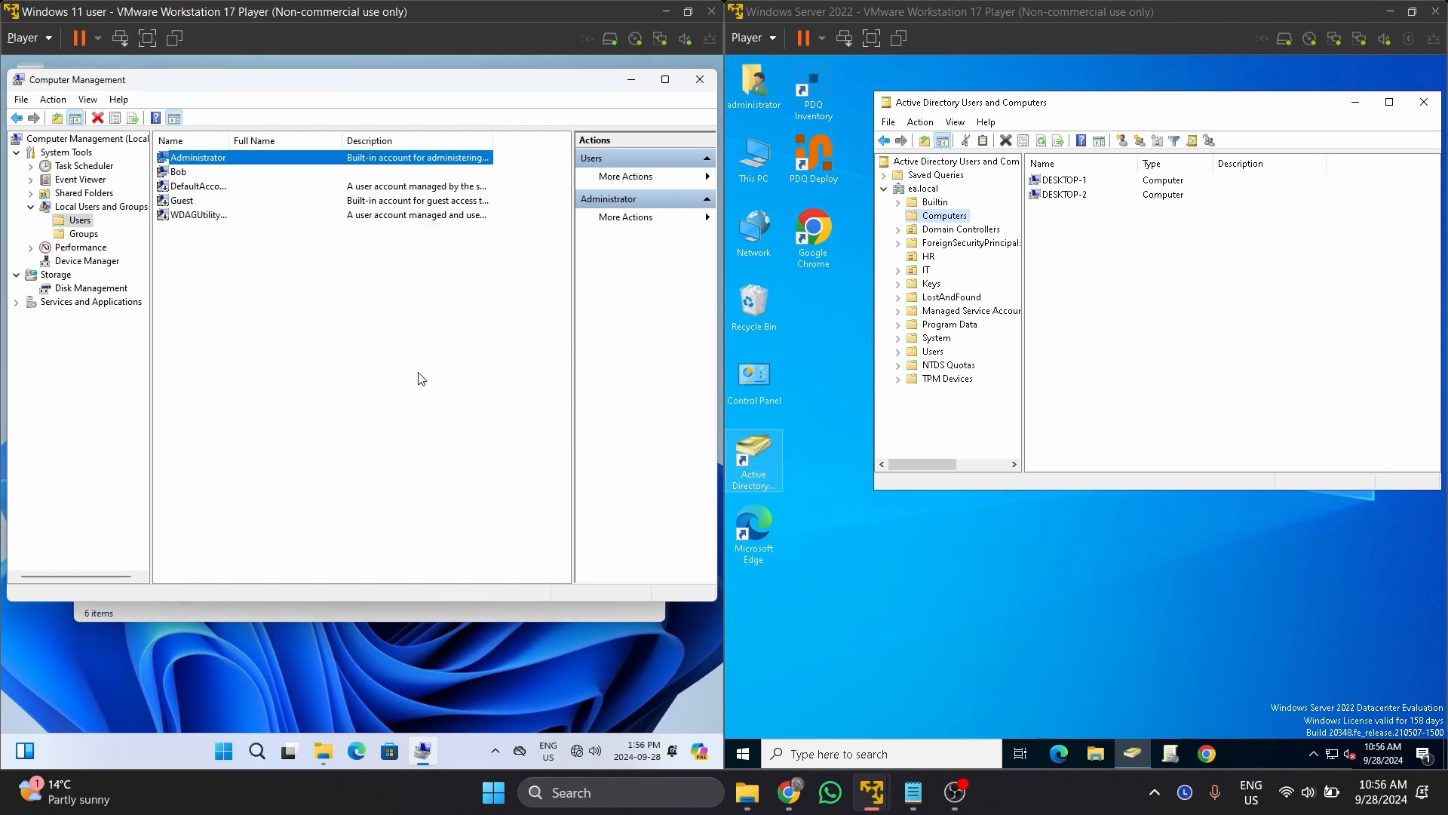
Delete the extra local user despite the logged-on warning, then close Computer Management.
{"action": "left_click", "coordinate": [204, 173]}
{"action": "right_click", "coordinate": [203, 172]}
{"action": "left_click", "coordinate": [243, 228]}
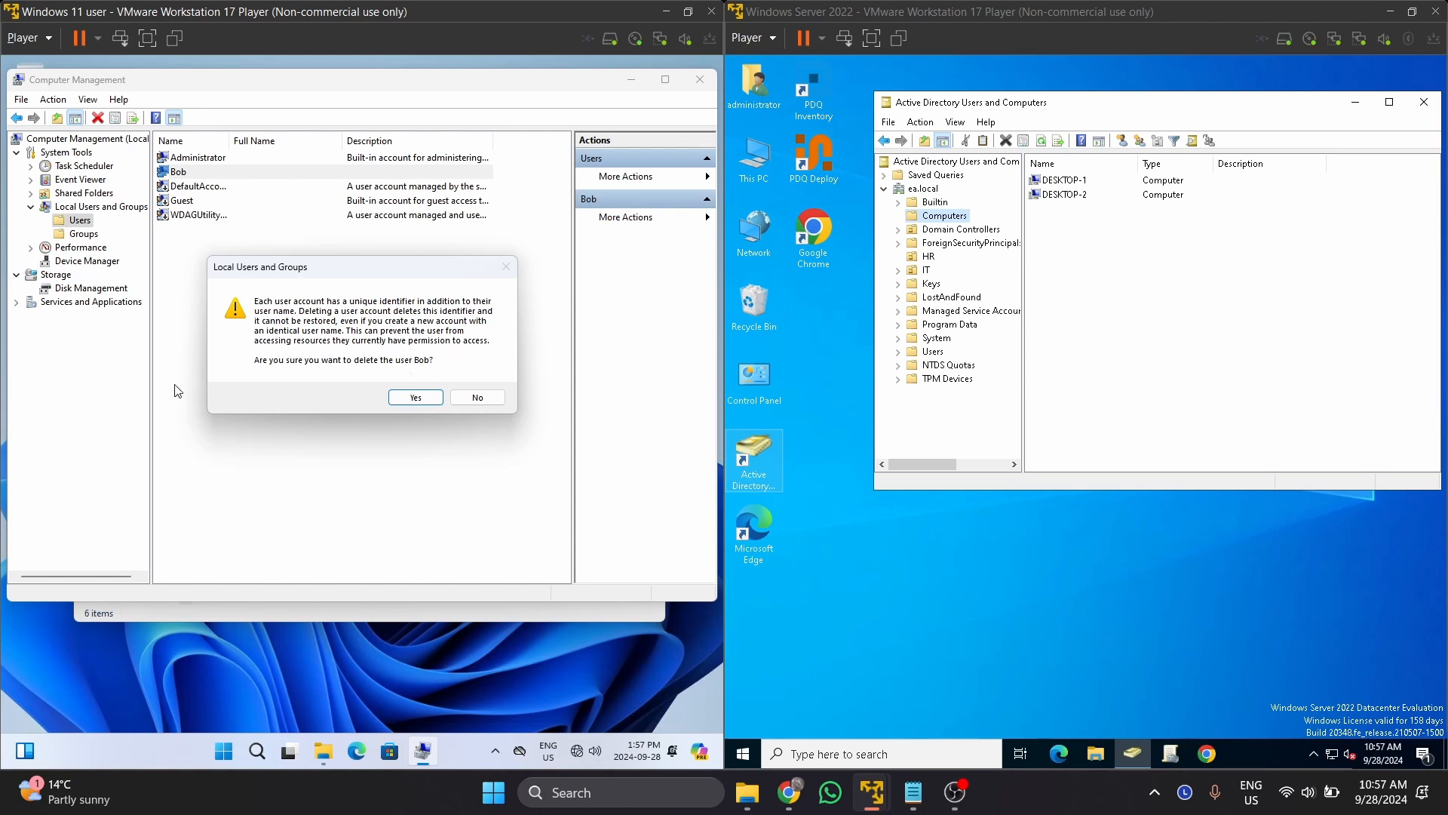
{"action": "left_click", "coordinate": [416, 397]}
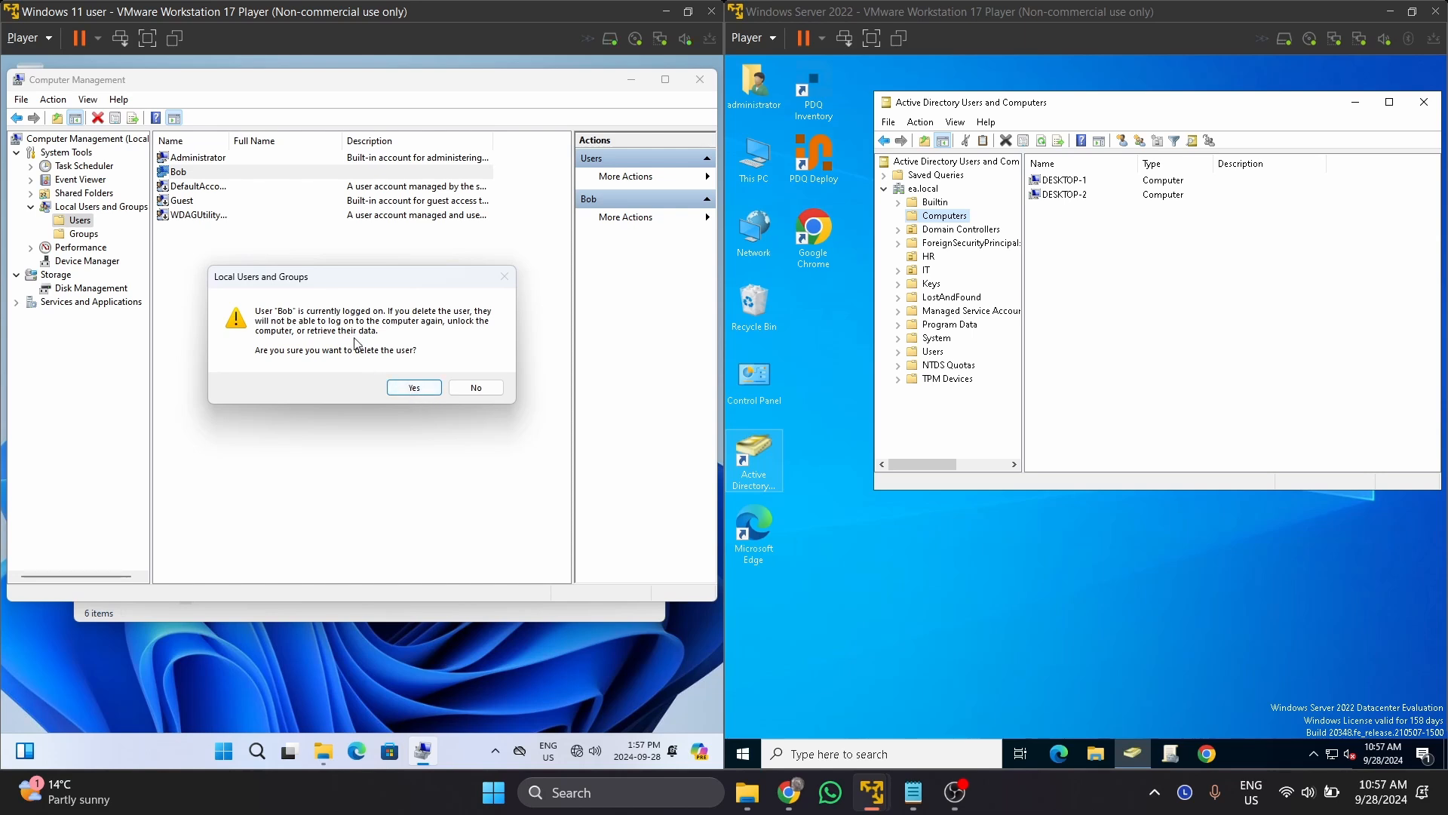
{"action": "left_click", "coordinate": [408, 385]}
{"action": "left_click", "coordinate": [408, 384]}
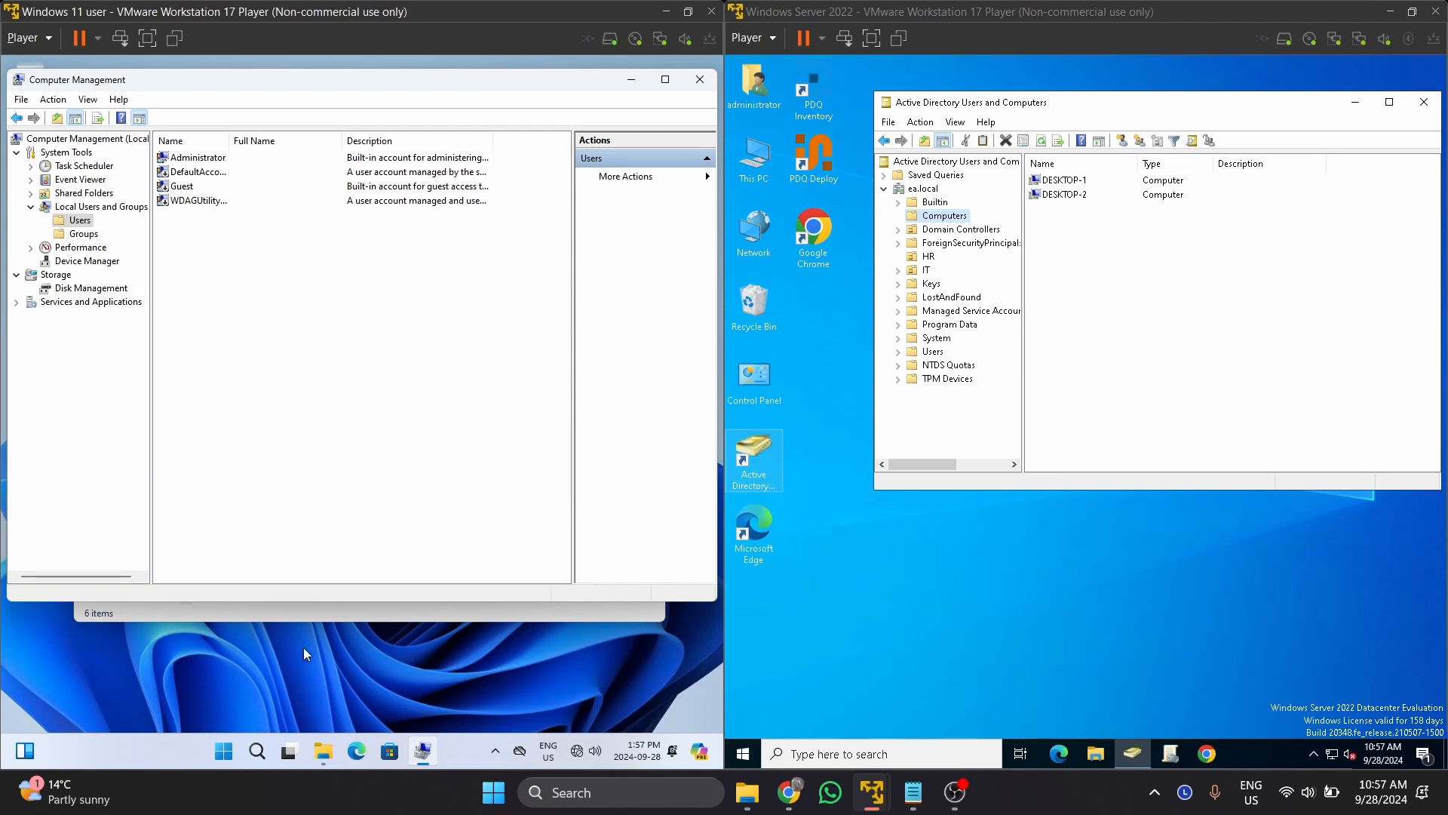
{"action": "left_click", "coordinate": [700, 79]}
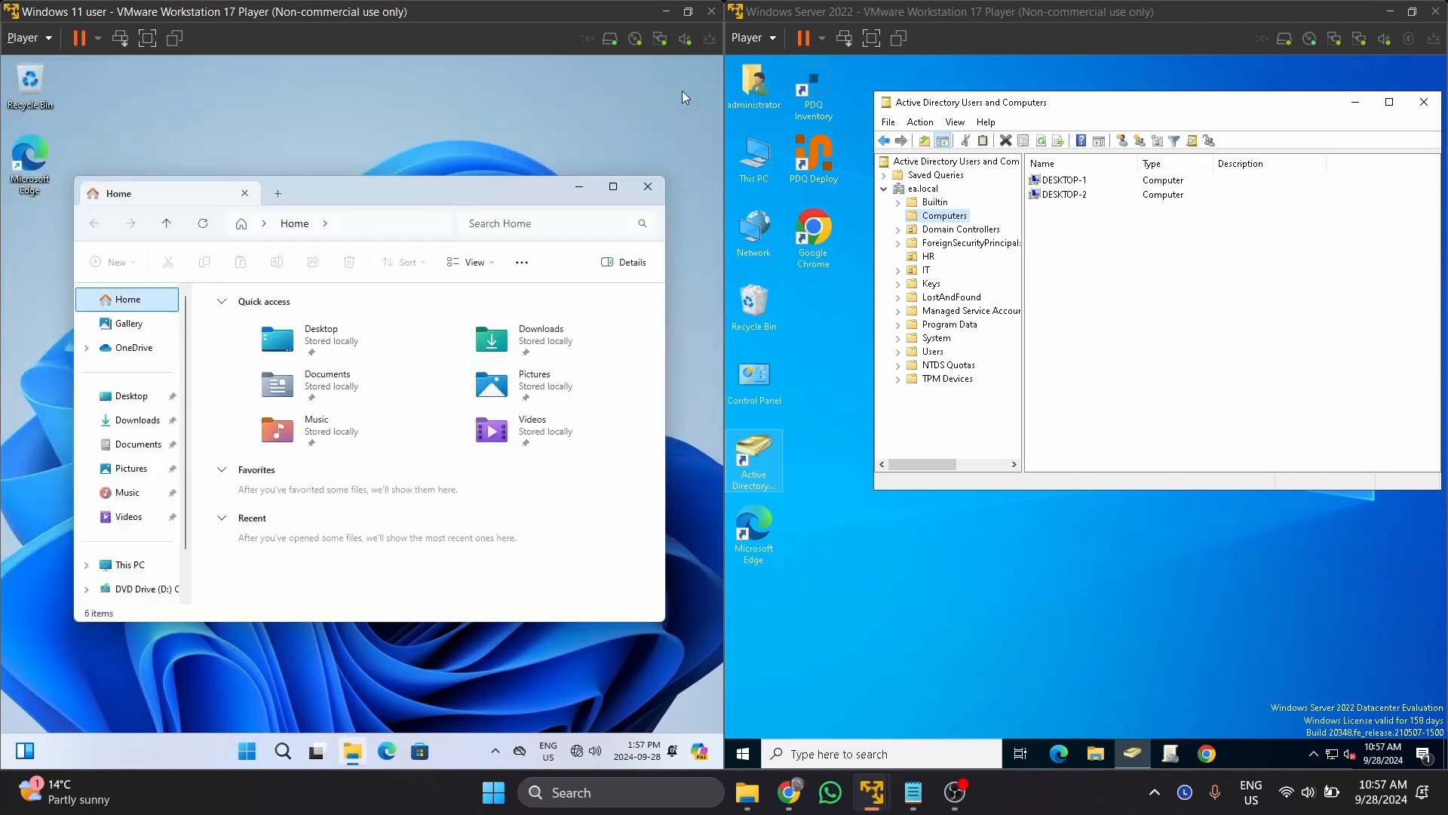
Close File Explorer and sign out of the current user from the Start menu.
{"action": "left_click", "coordinate": [646, 193]}
{"action": "left_click", "coordinate": [257, 751]}
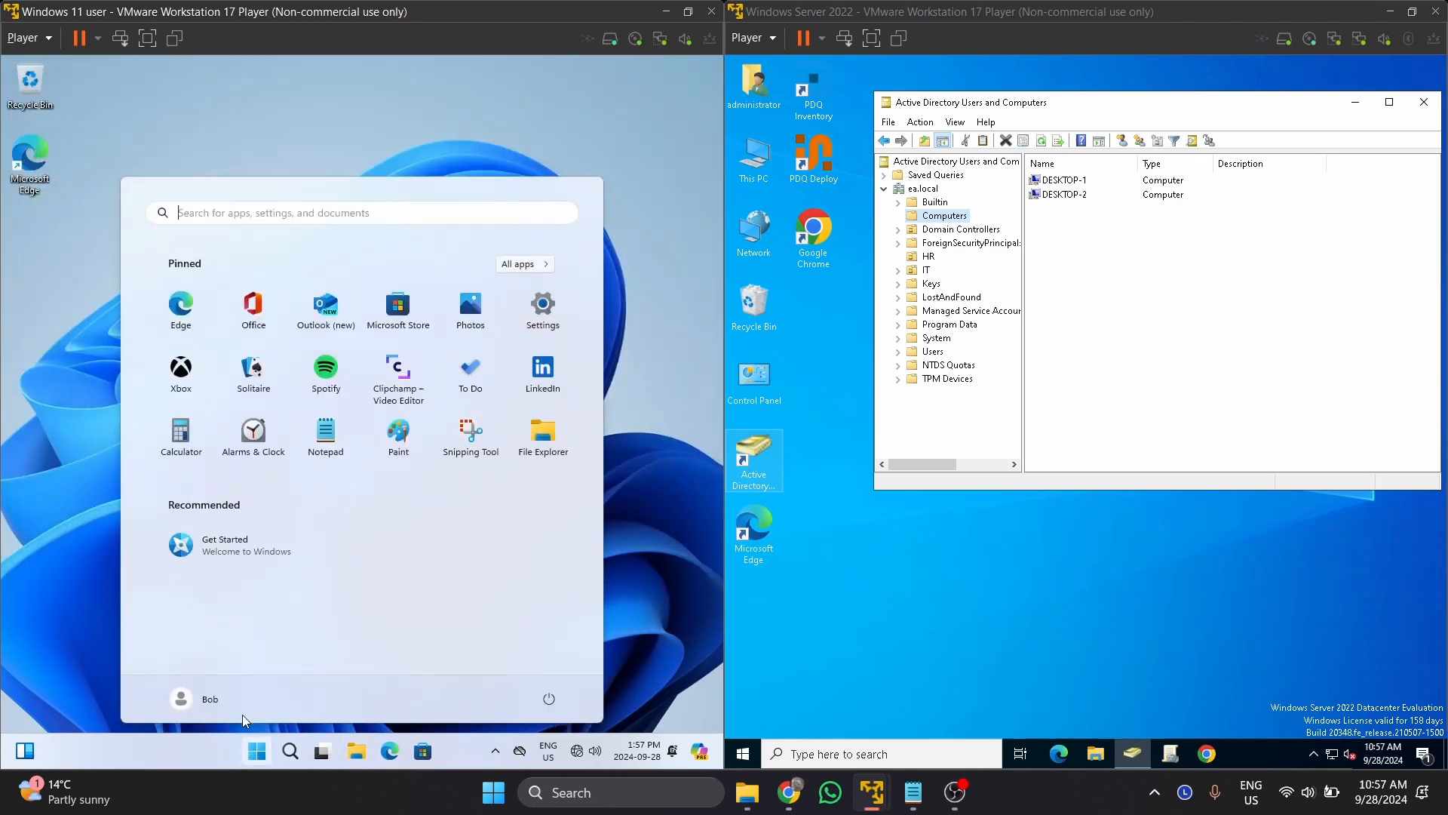
{"action": "left_click", "coordinate": [202, 697]}
{"action": "left_click", "coordinate": [167, 626]}
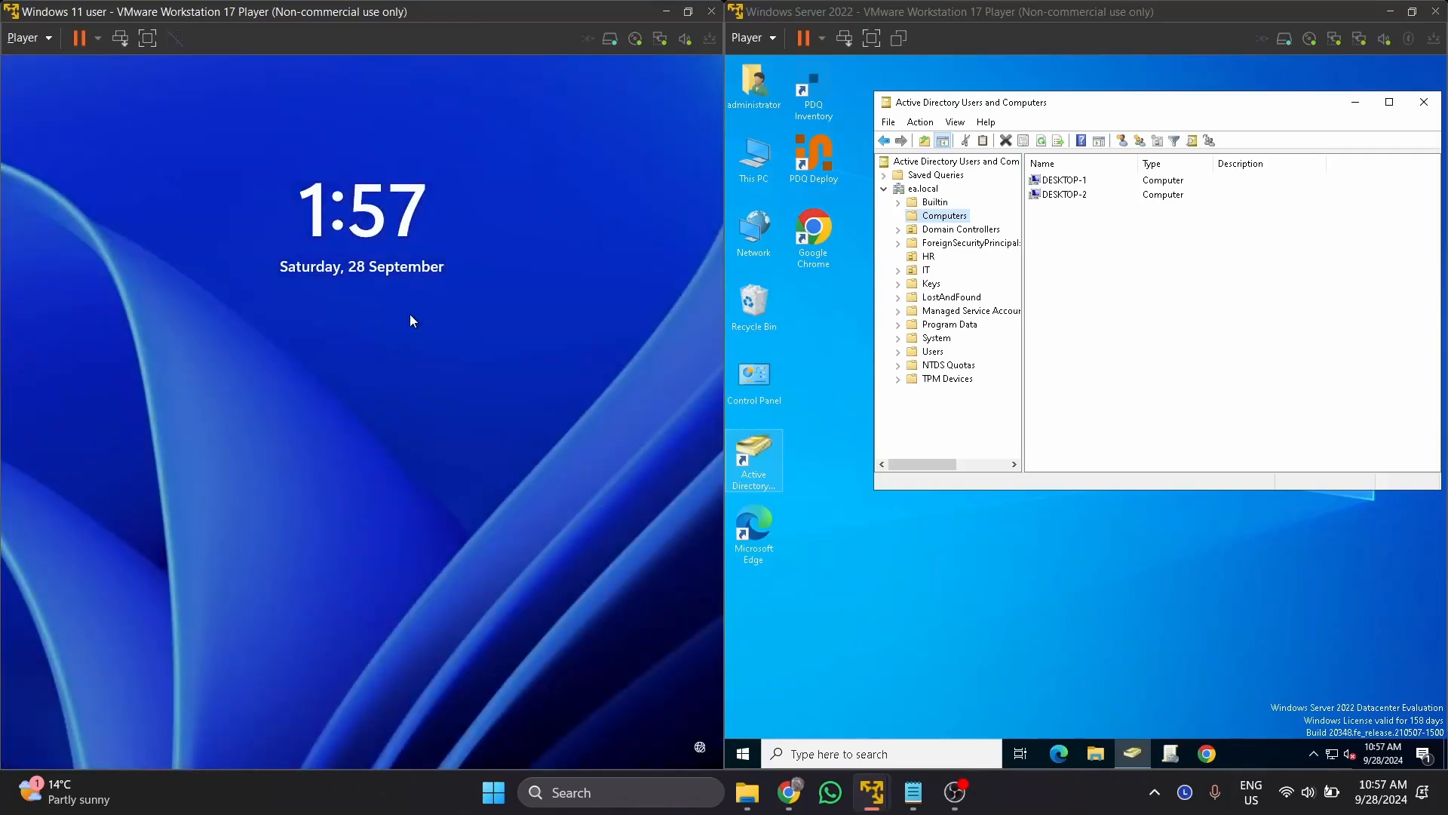
Sign in as the local Administrator with its password.
{"action": "left_click", "coordinate": [409, 314]}
{"action": "type", "text": "Password1!"}
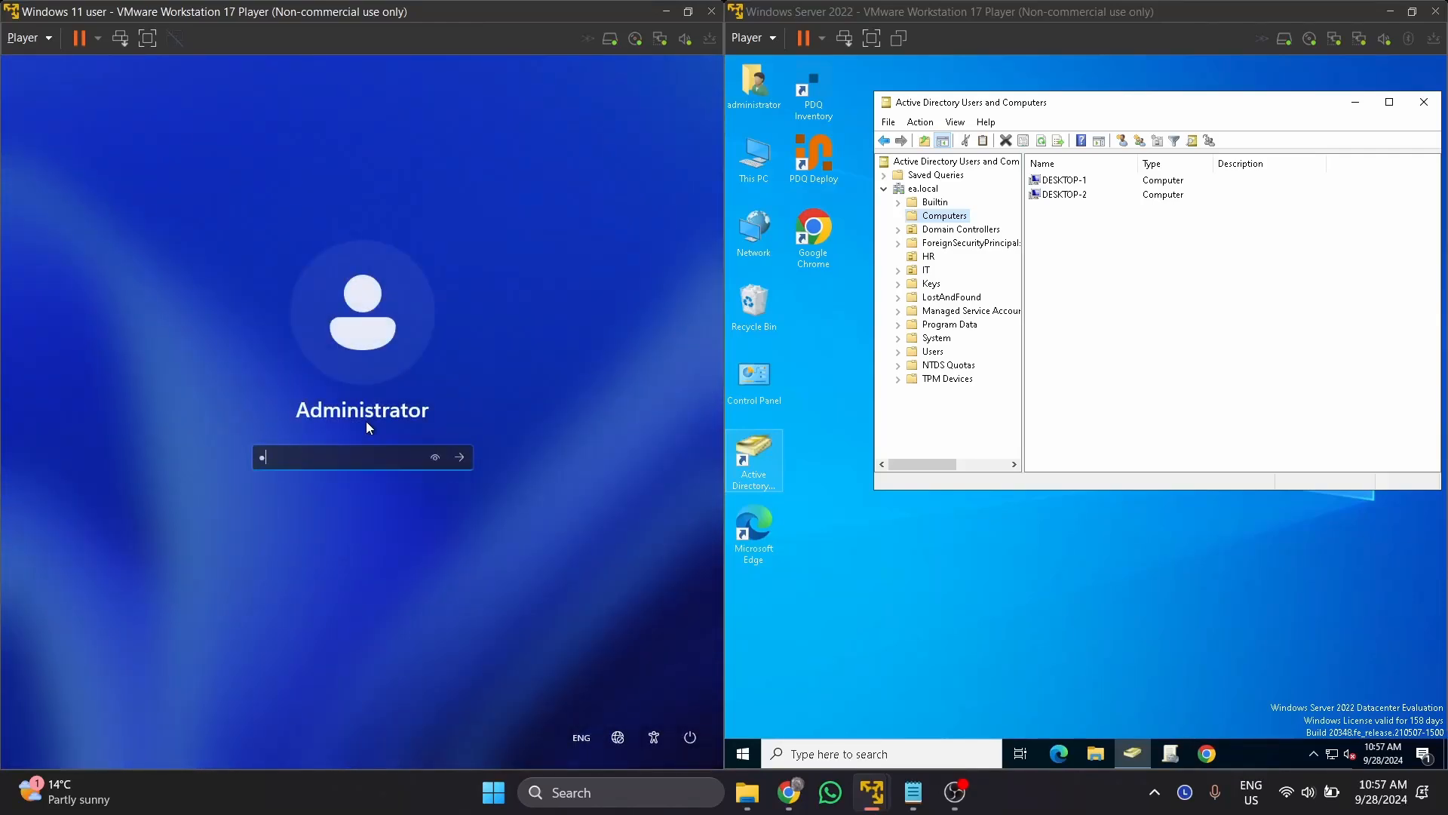
{"action": "key", "text": "Return"}
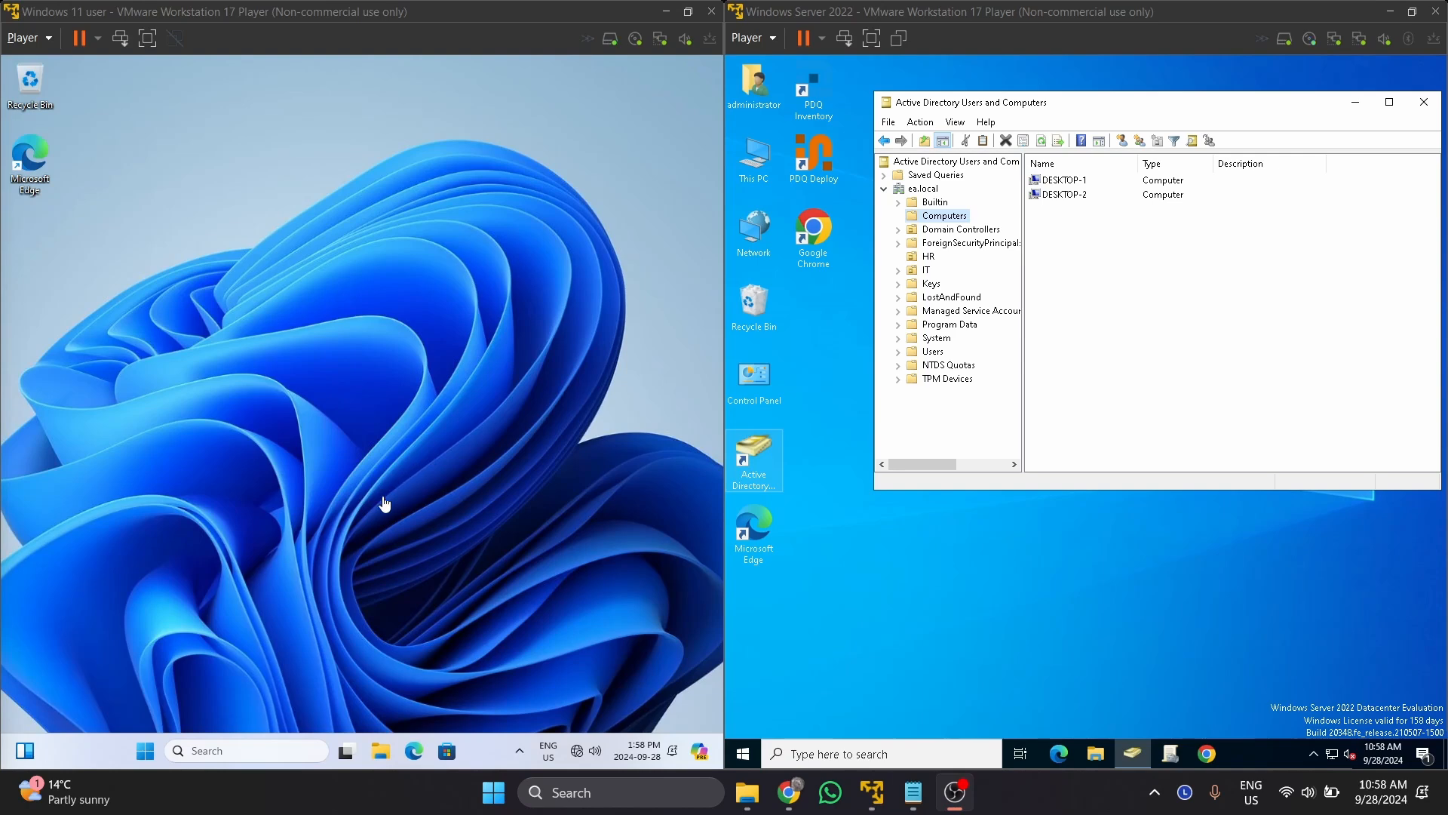
{"action": "left_click", "coordinate": [146, 751]}
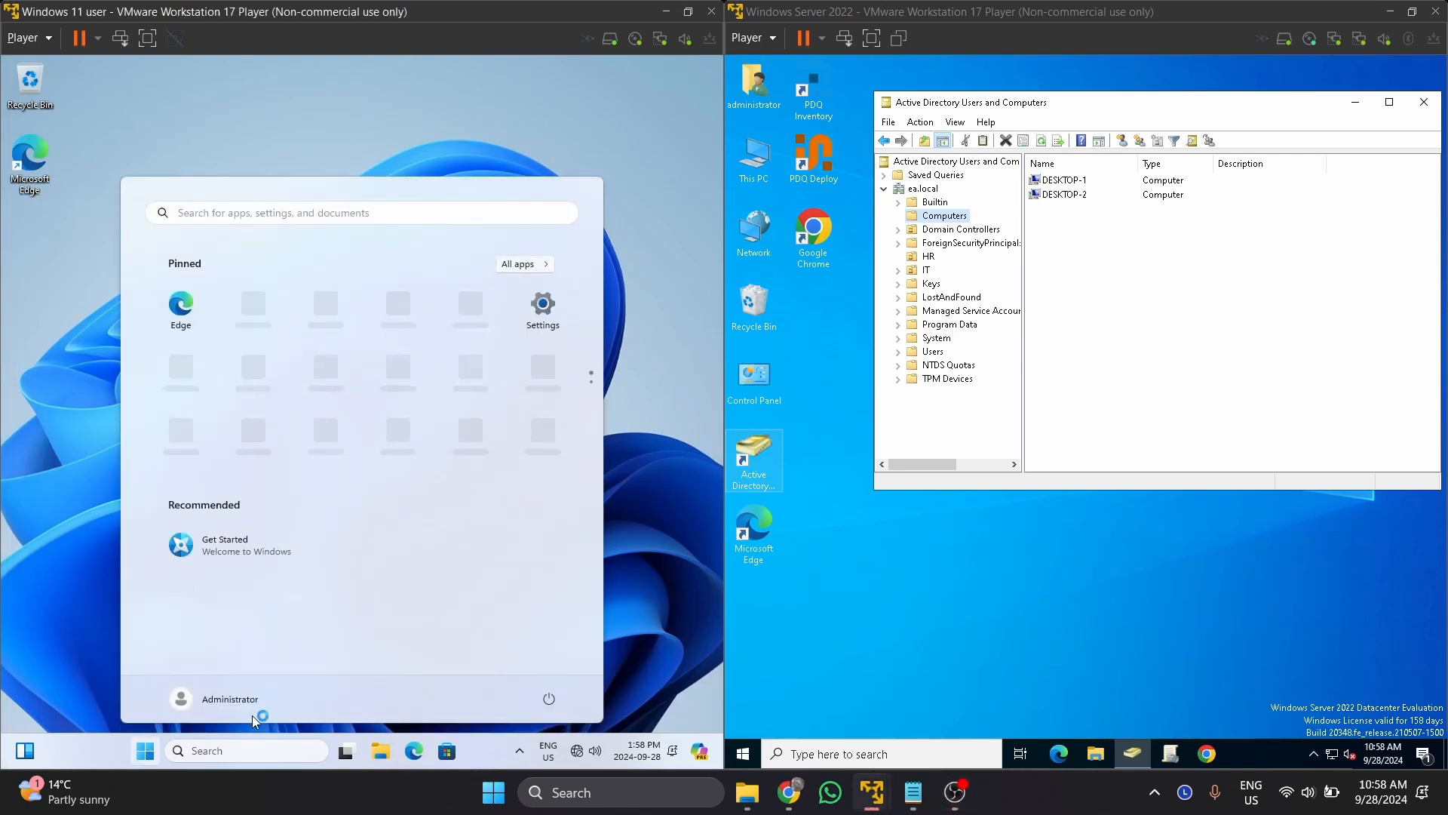
{"action": "left_click", "coordinate": [219, 699]}
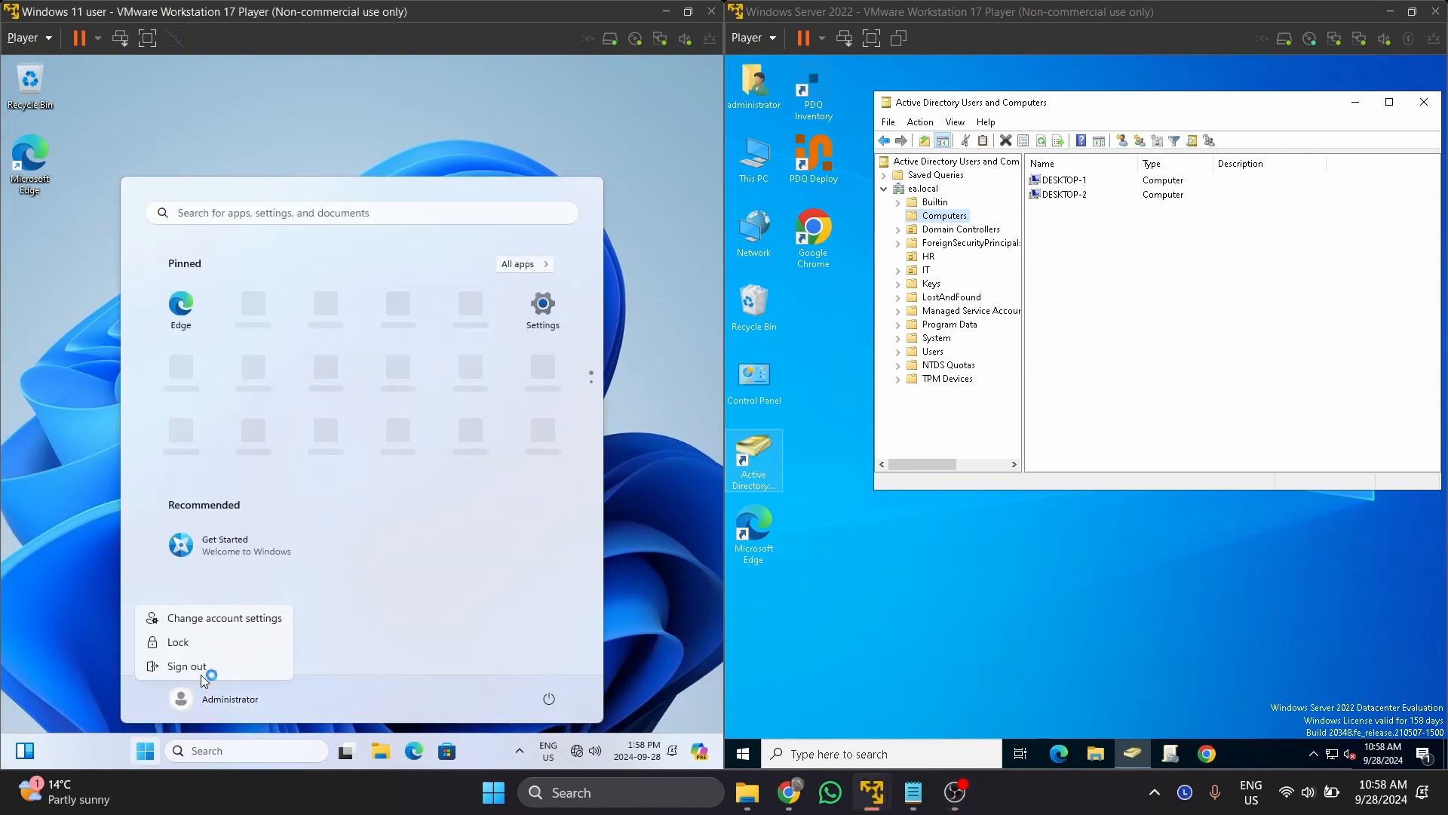
{"action": "left_click", "coordinate": [486, 115]}
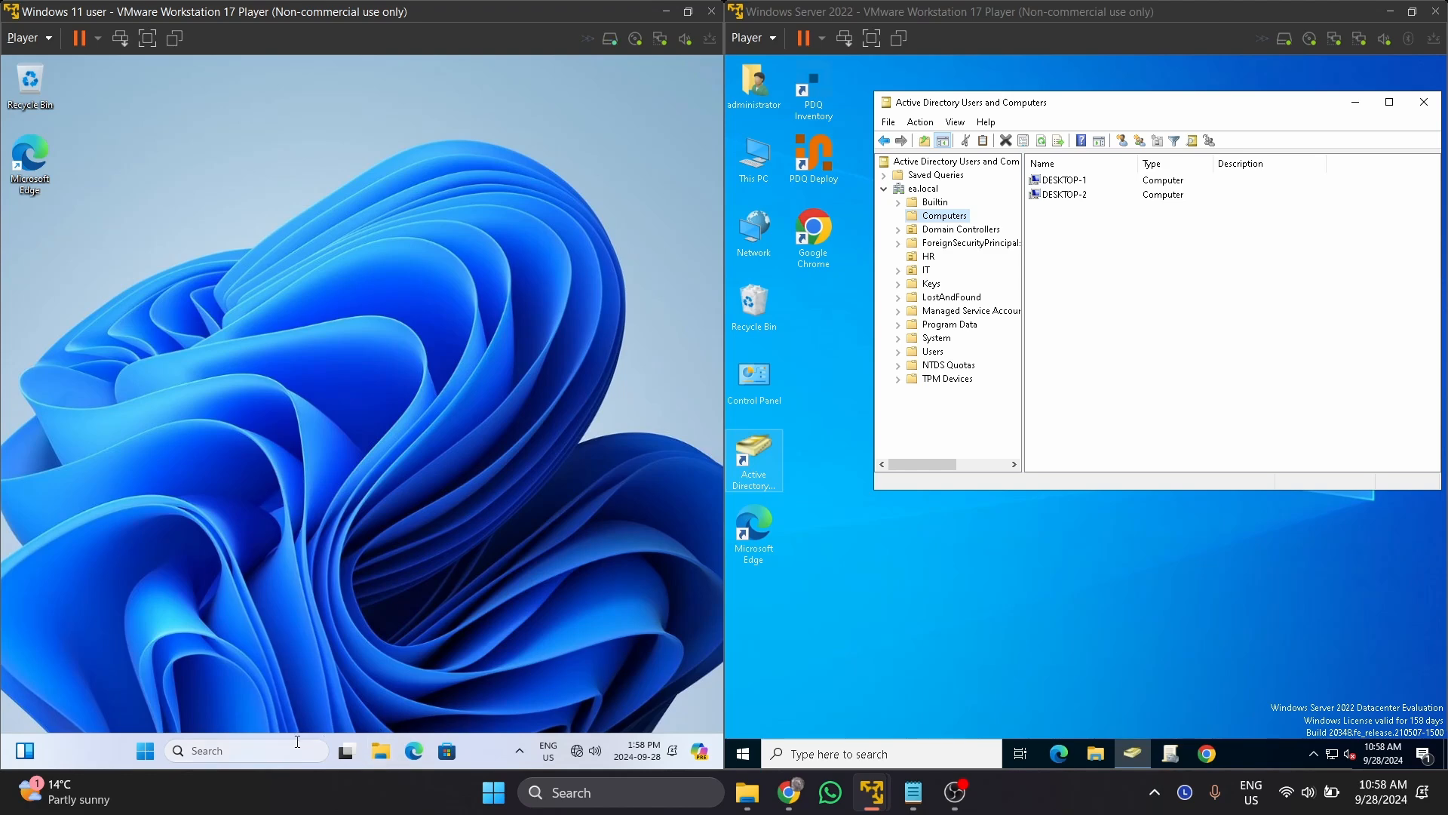
Open Settings from the Start button's right-click menu and go to the Accounts page.
{"action": "right_click", "coordinate": [144, 752]}
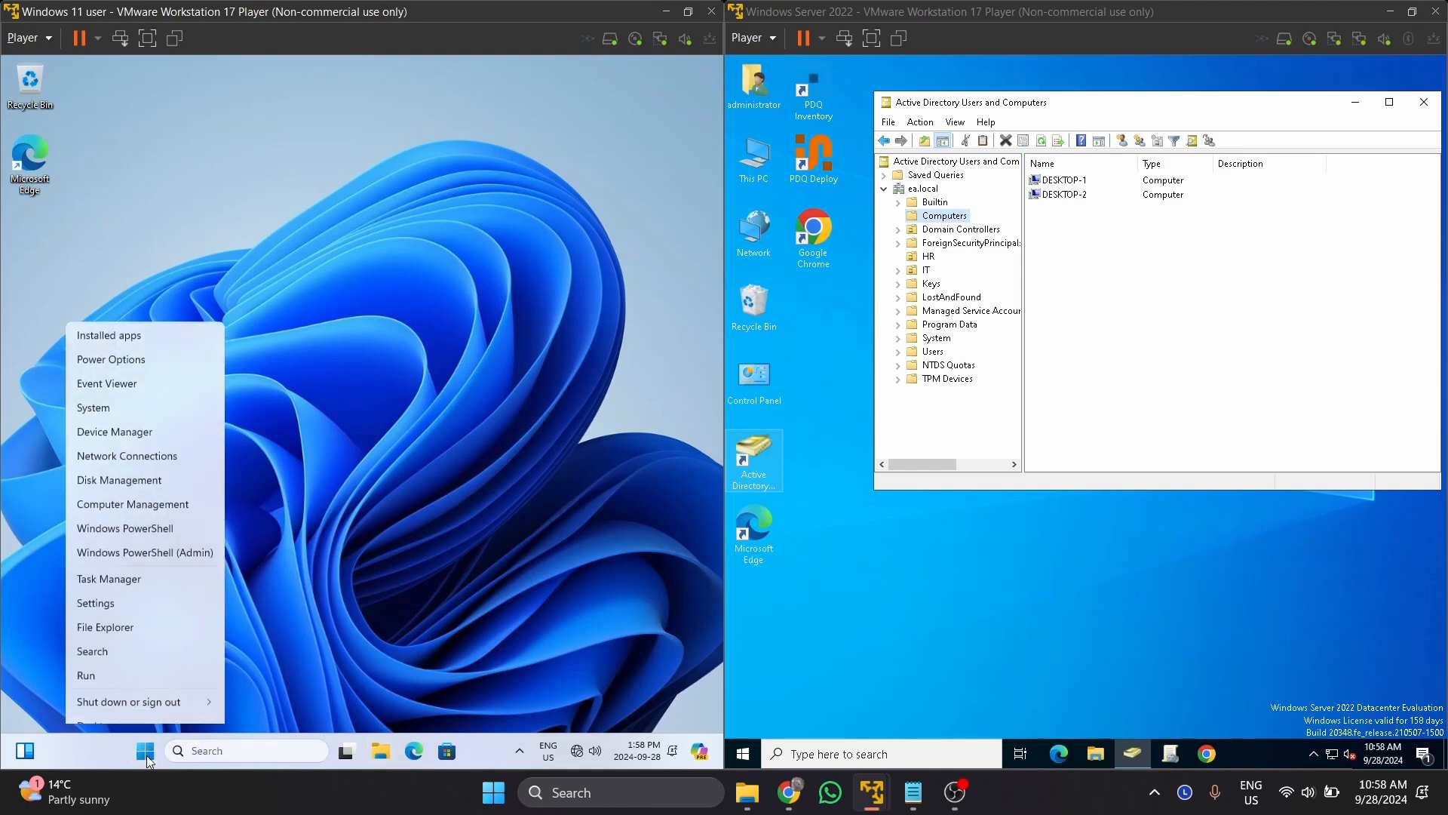
{"action": "left_click", "coordinate": [153, 590]}
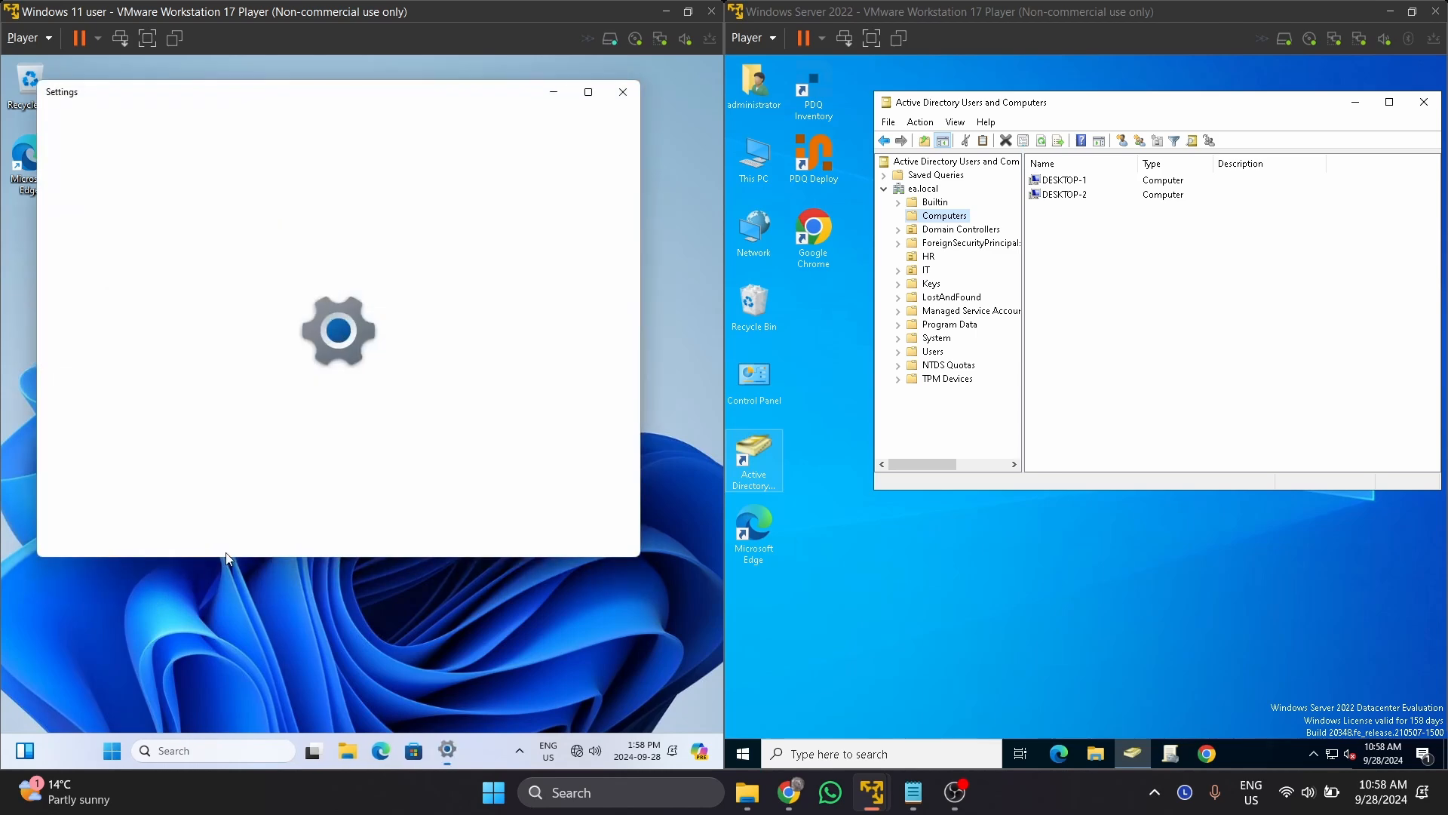
{"action": "scroll", "coordinate": [225, 457], "scroll_direction": "down", "scroll_amount": 1}
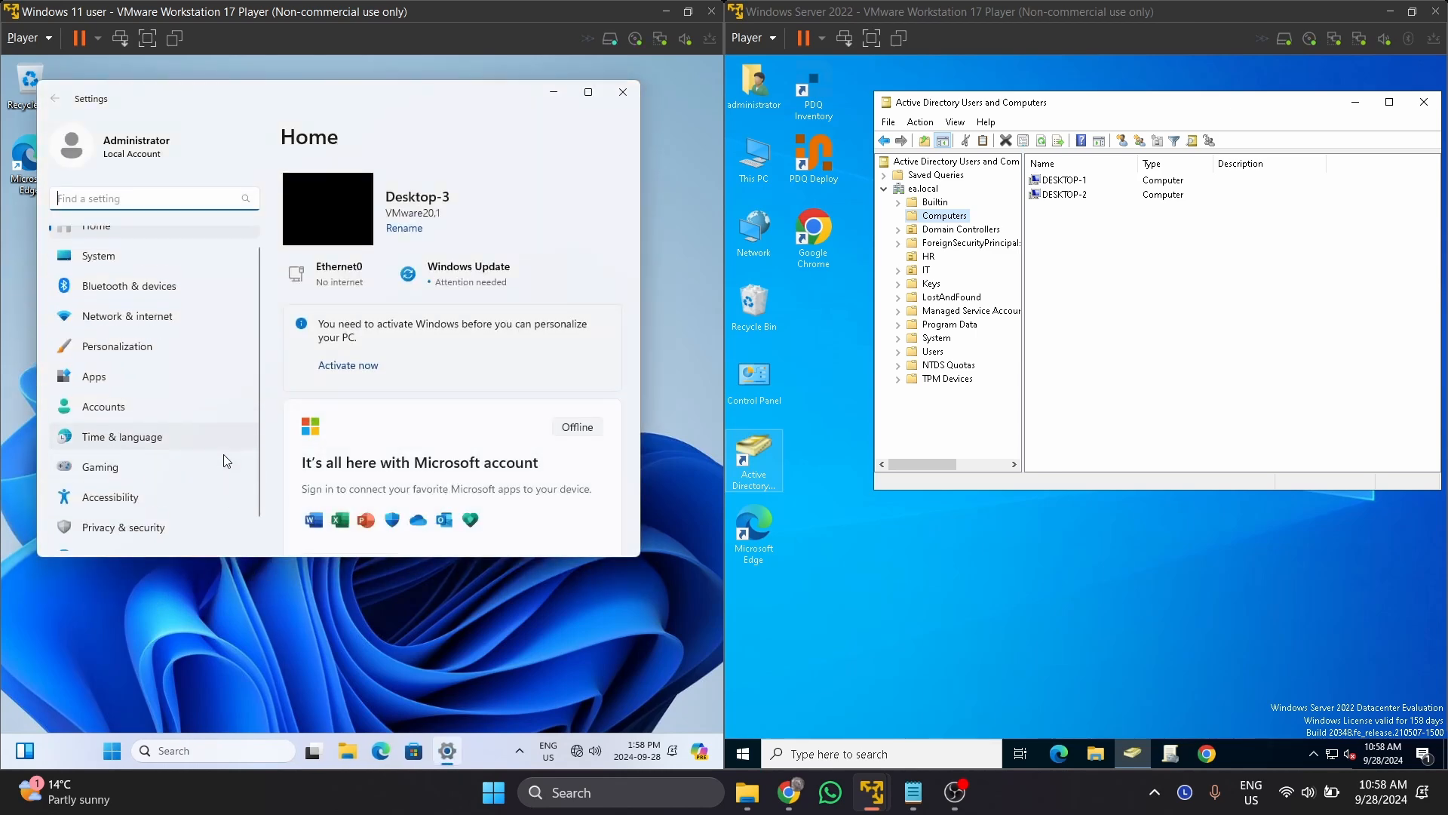
{"action": "scroll", "coordinate": [224, 454], "scroll_direction": "up", "scroll_amount": 1}
{"action": "scroll", "coordinate": [202, 327], "scroll_direction": "down", "scroll_amount": 1}
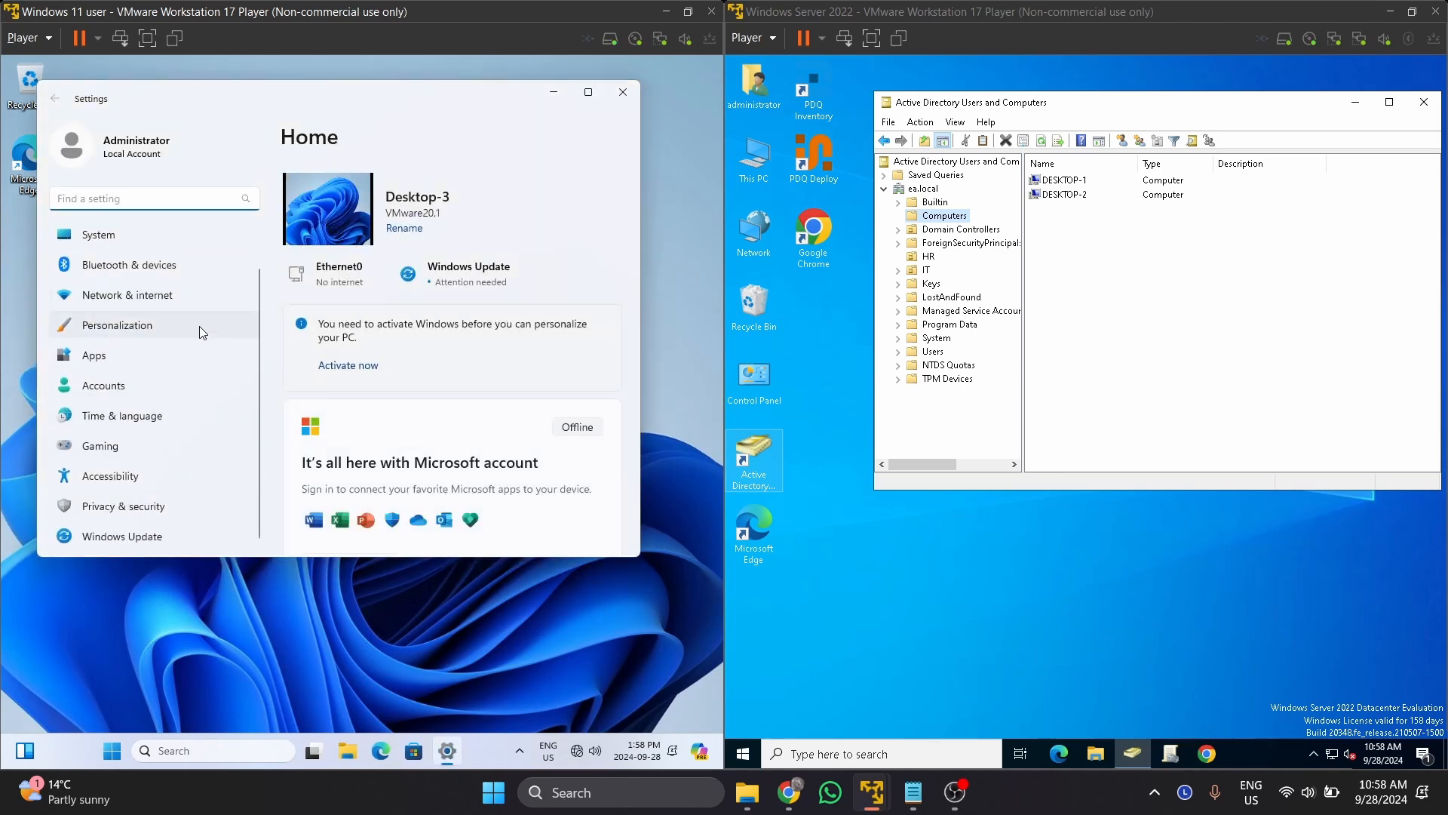
{"action": "left_click", "coordinate": [178, 381]}
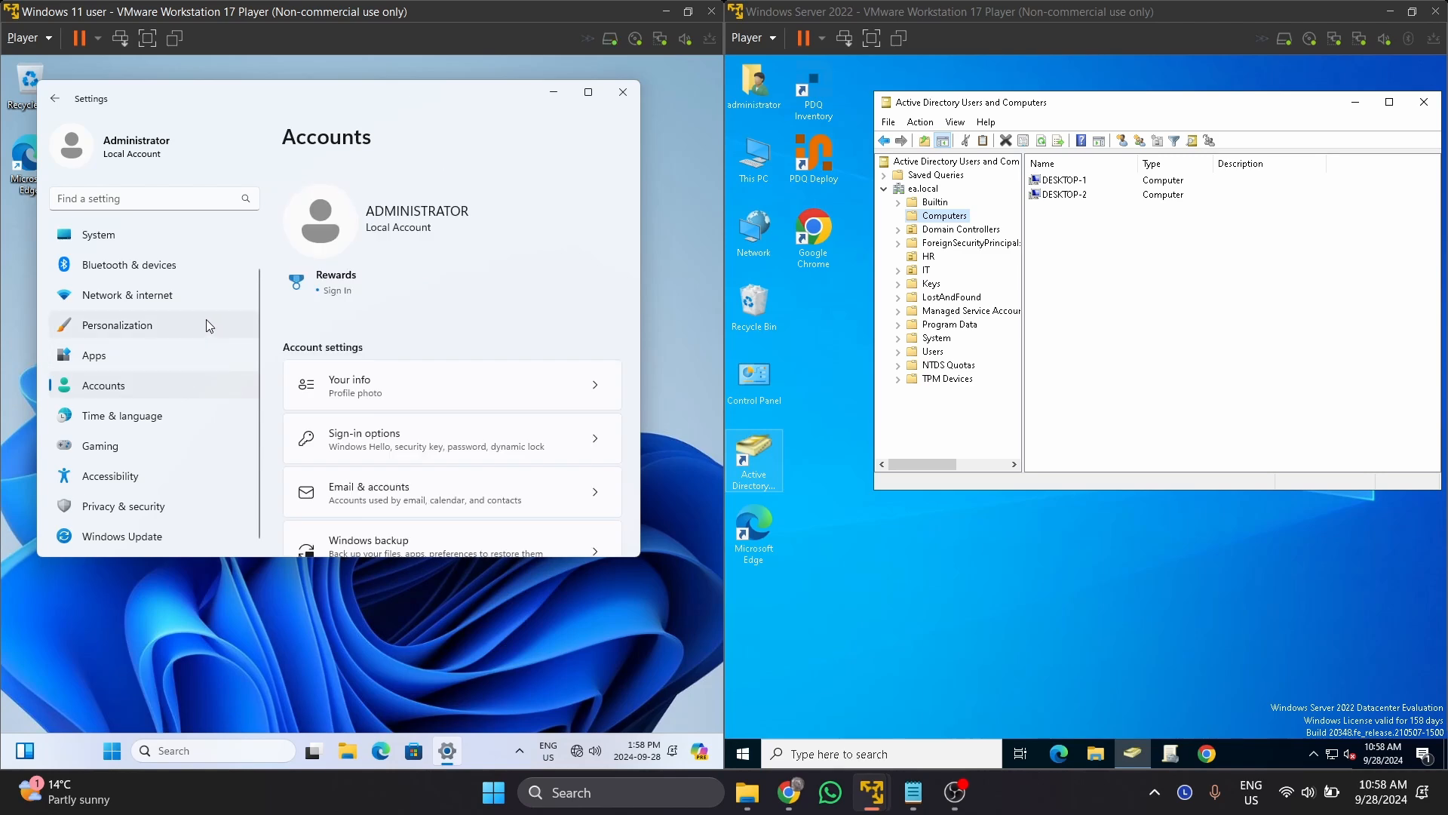
{"action": "scroll", "coordinate": [386, 284], "scroll_direction": "down", "scroll_amount": 3}
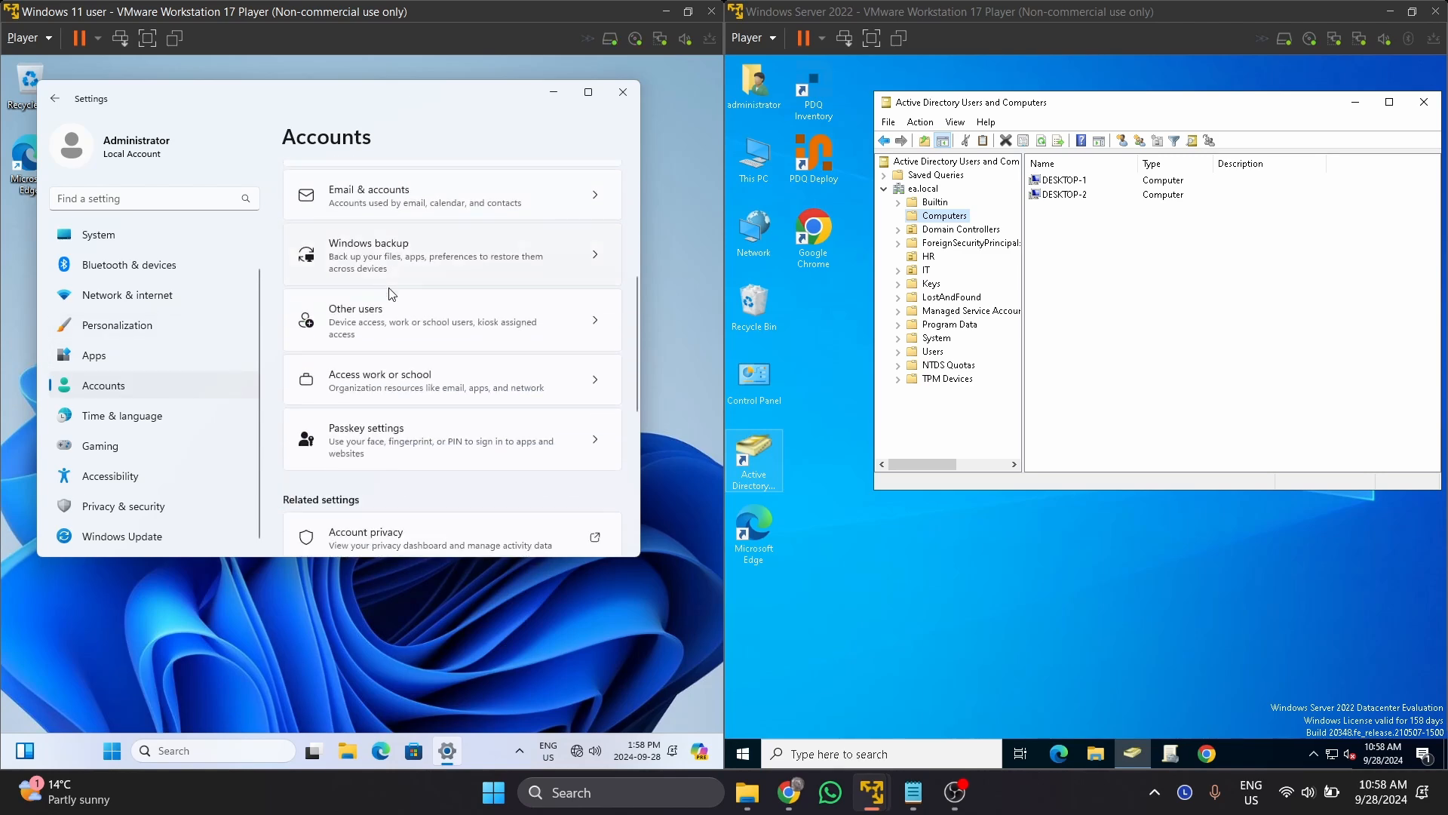
{"action": "scroll", "coordinate": [391, 293], "scroll_direction": "down", "scroll_amount": 5}
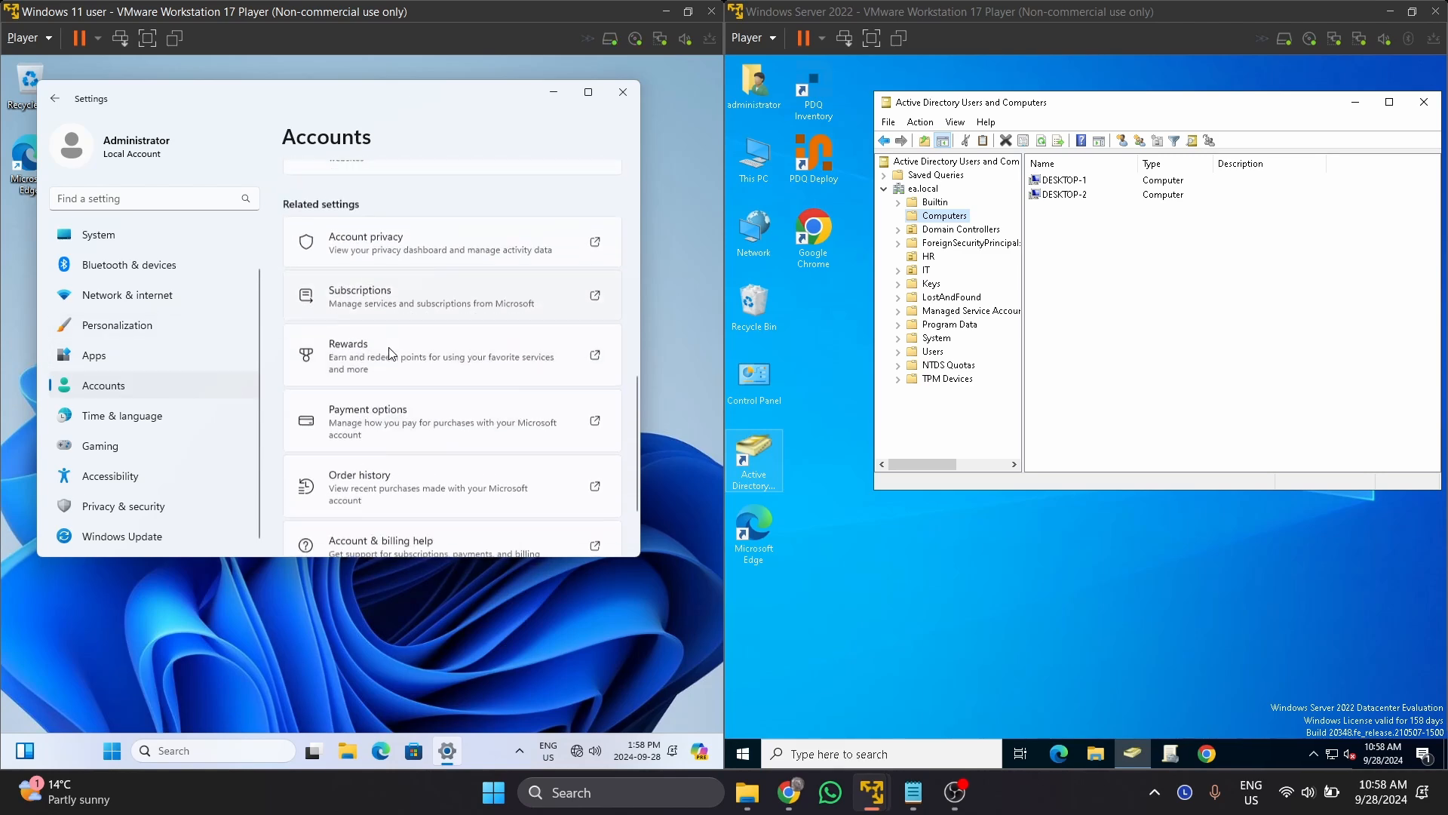
{"action": "scroll", "coordinate": [392, 356], "scroll_direction": "up", "scroll_amount": 10}
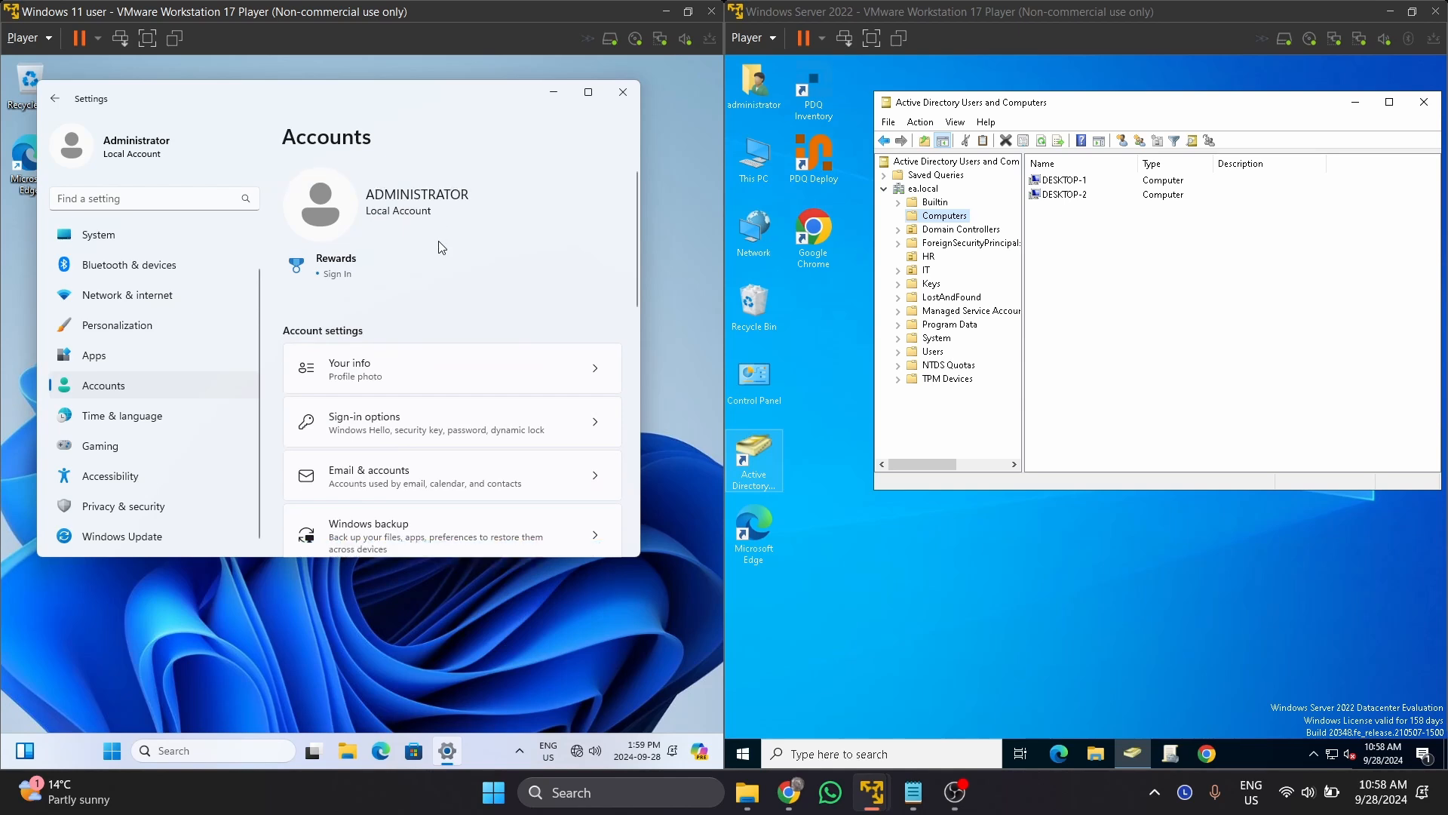
{"action": "scroll", "coordinate": [441, 247], "scroll_direction": "down", "scroll_amount": 3}
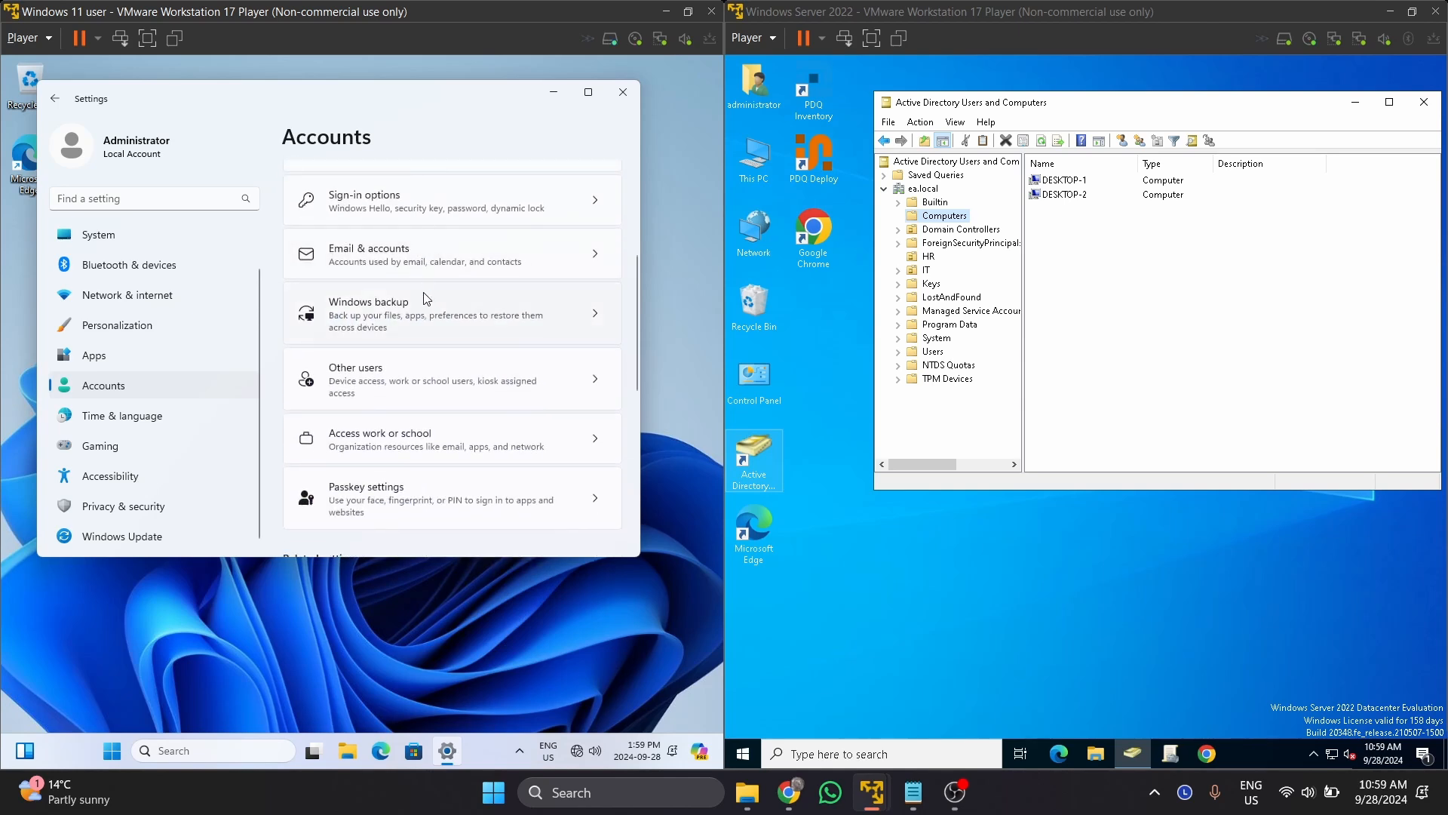
Join the device to the local Active Directory domain ea.local, which reports the domain can't be found.
{"action": "left_click", "coordinate": [414, 439]}
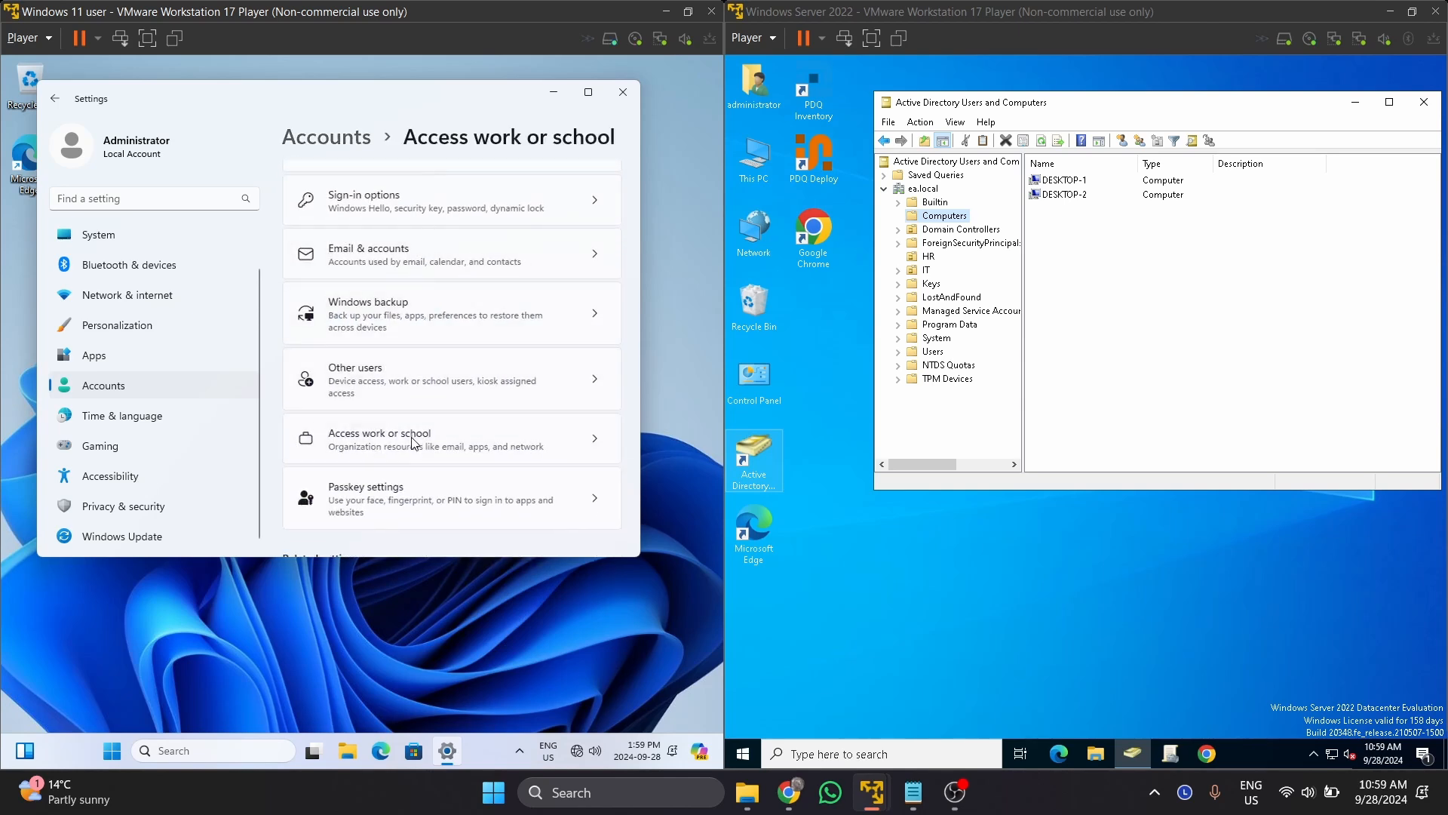
{"action": "left_click", "coordinate": [555, 226]}
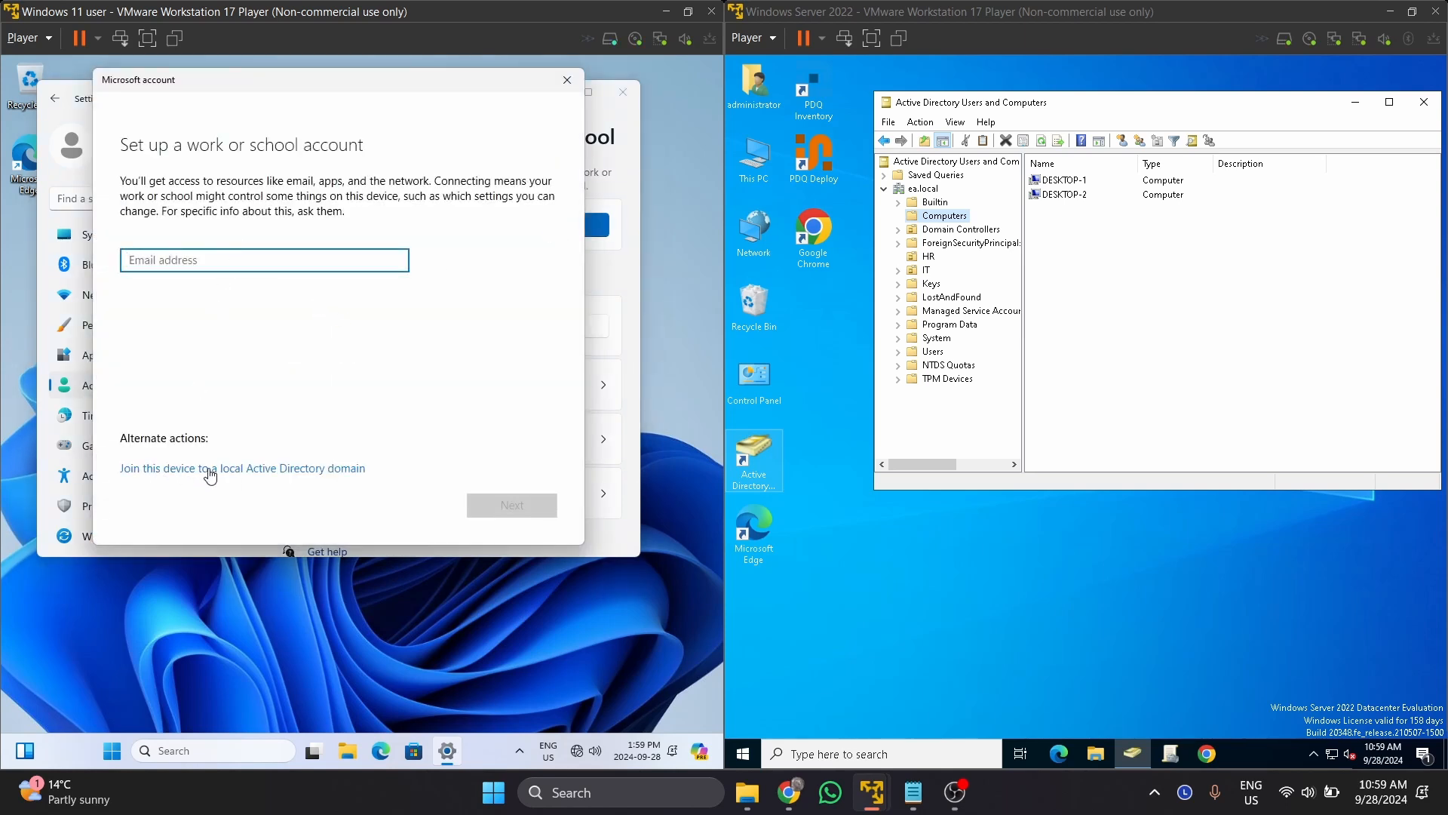
{"action": "left_click", "coordinate": [311, 471]}
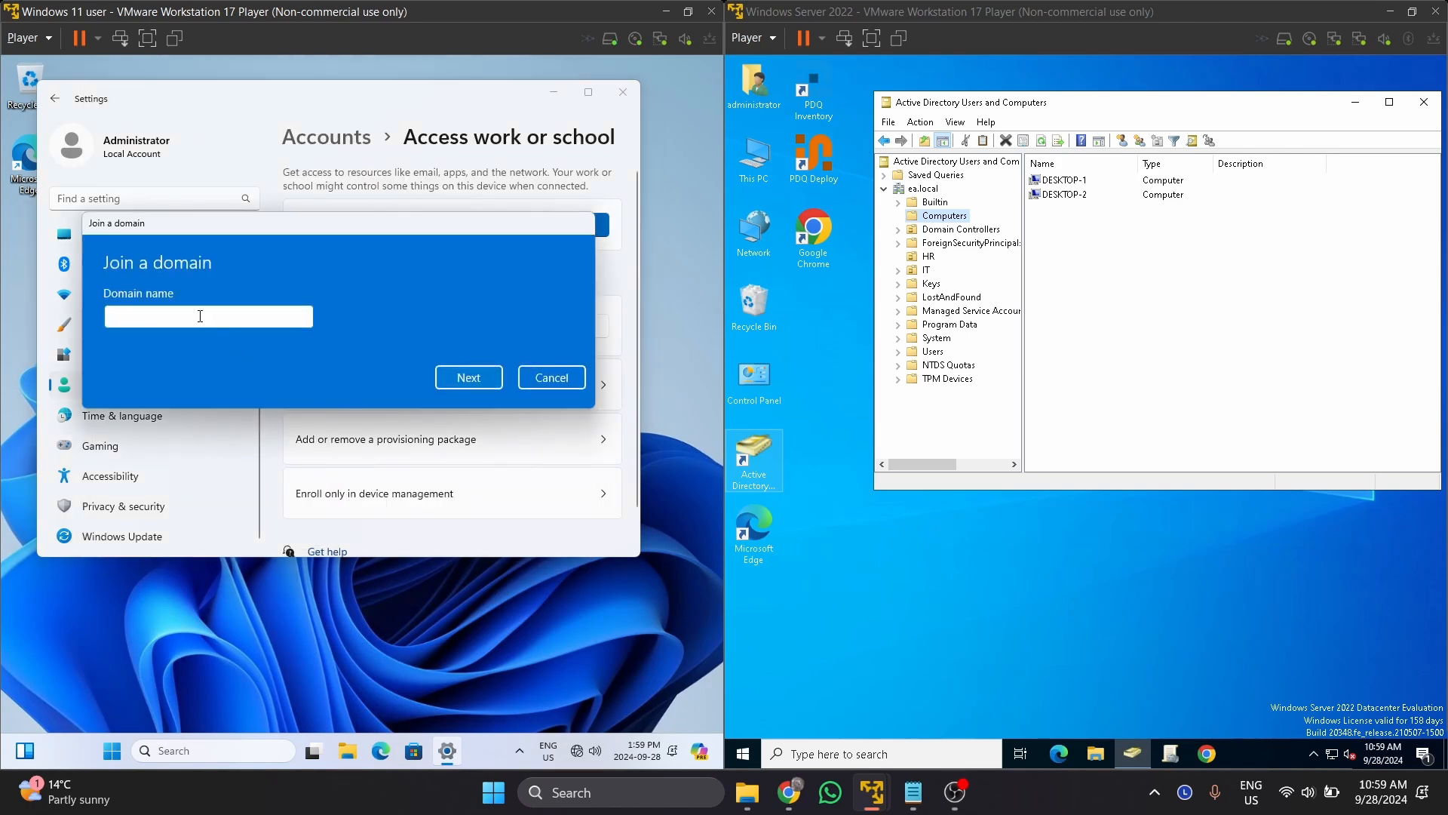
{"action": "type", "text": "ea.local"}
{"action": "left_click", "coordinate": [460, 375]}
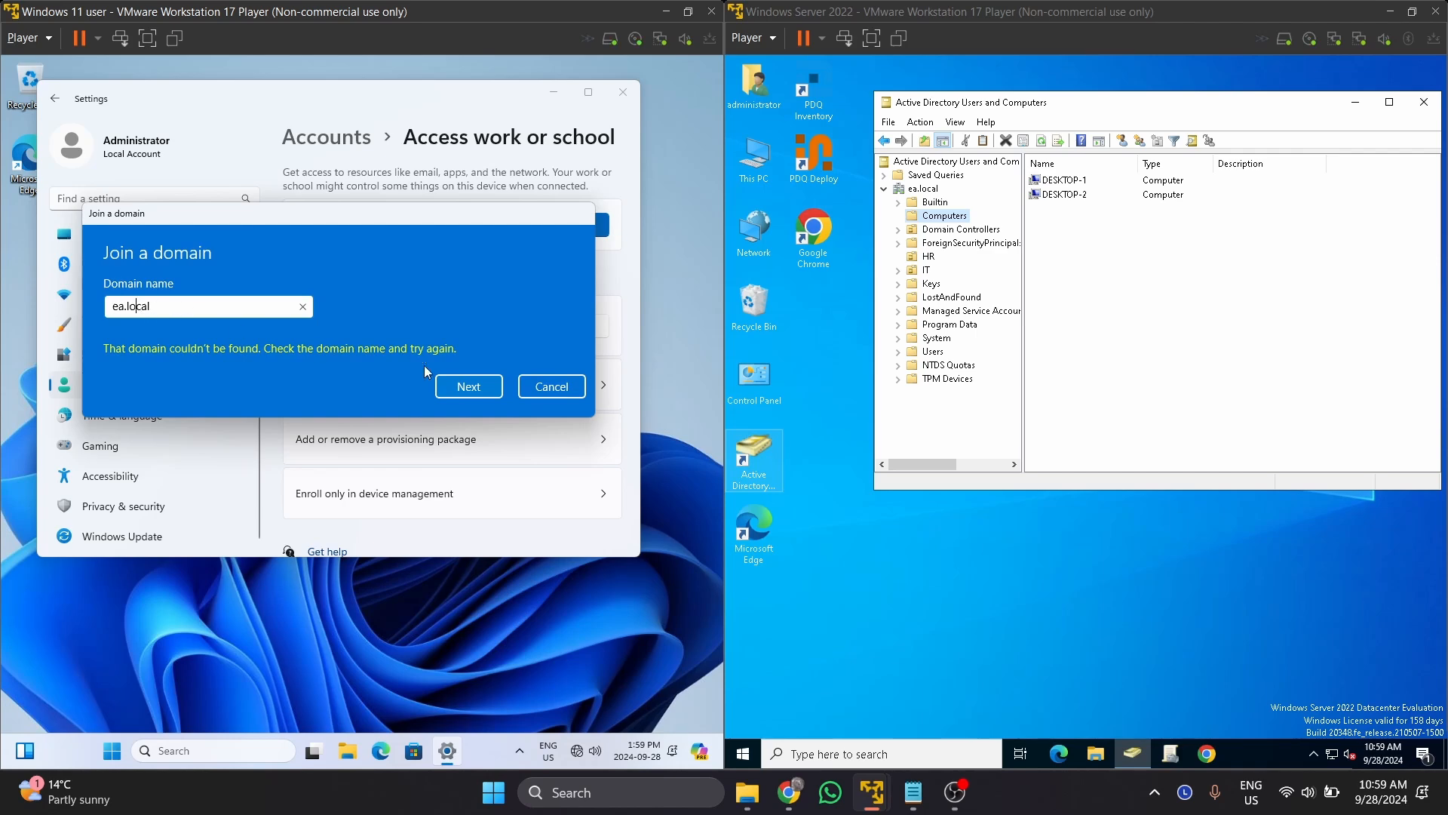
{"action": "left_click", "coordinate": [468, 386]}
{"action": "left_click", "coordinate": [53, 43]}
{"action": "mouse_move", "coordinate": [124, 139]}
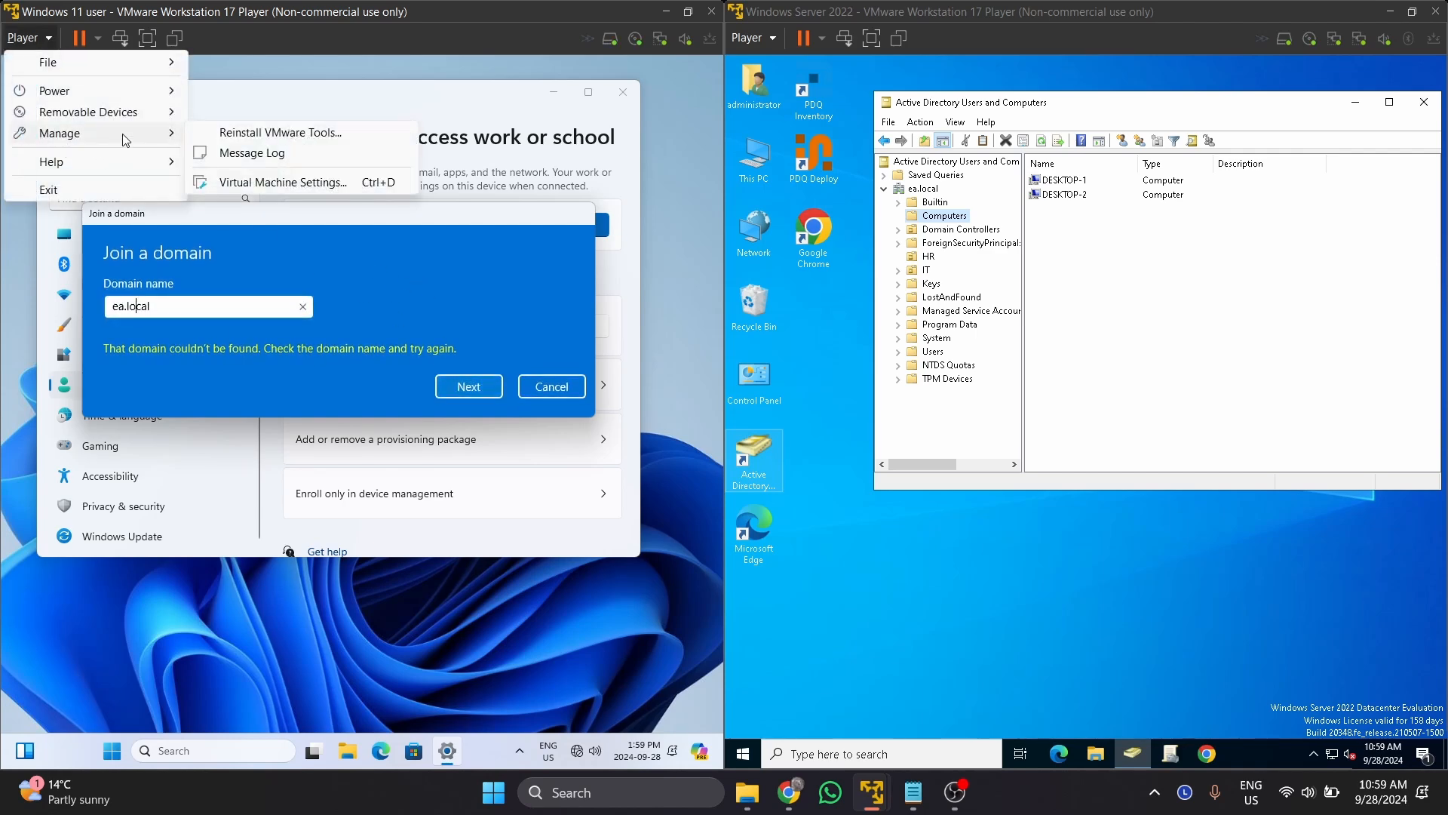
{"action": "left_click", "coordinate": [294, 191]}
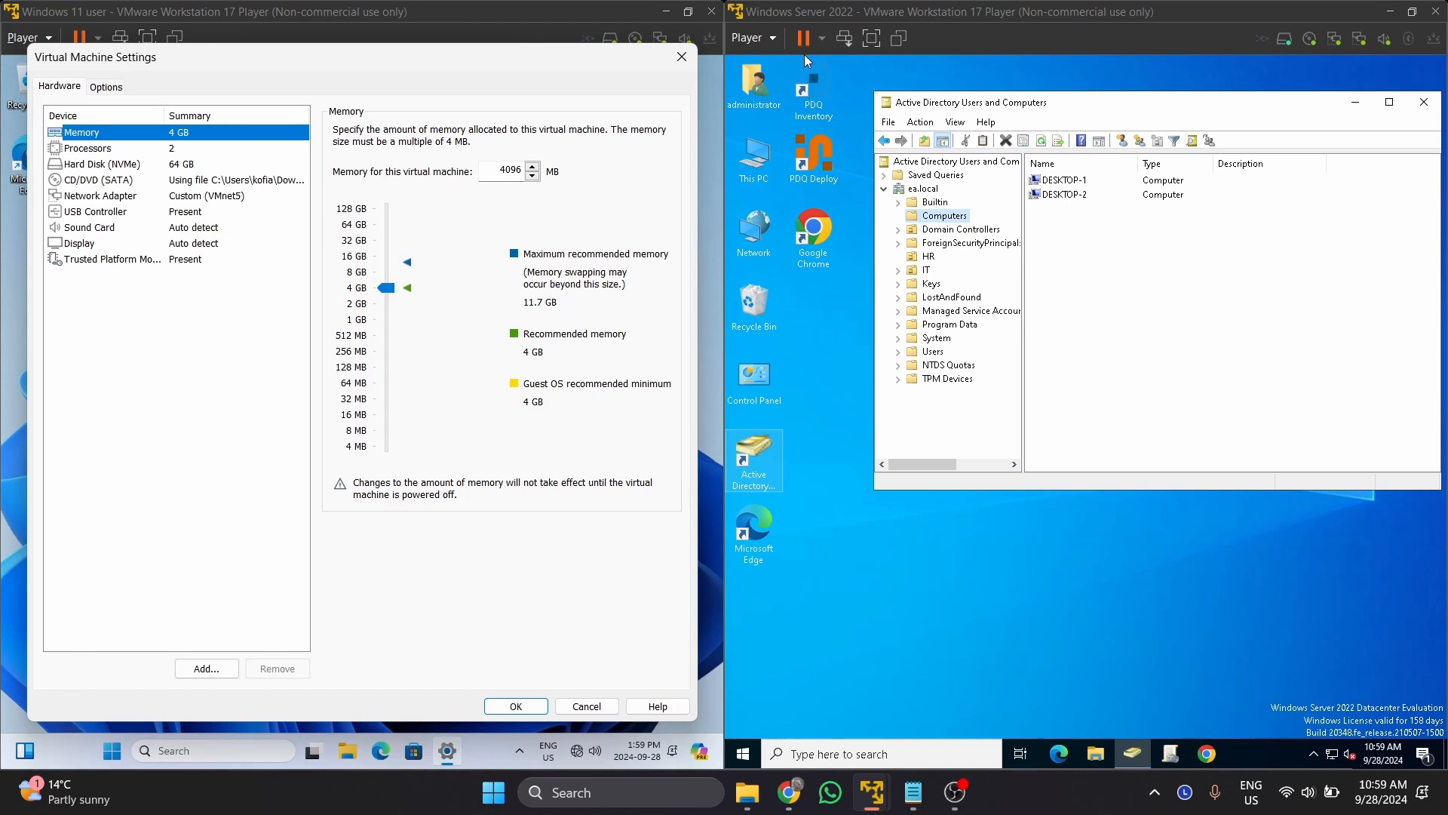
{"action": "left_click", "coordinate": [750, 38]}
{"action": "mouse_move", "coordinate": [805, 133]}
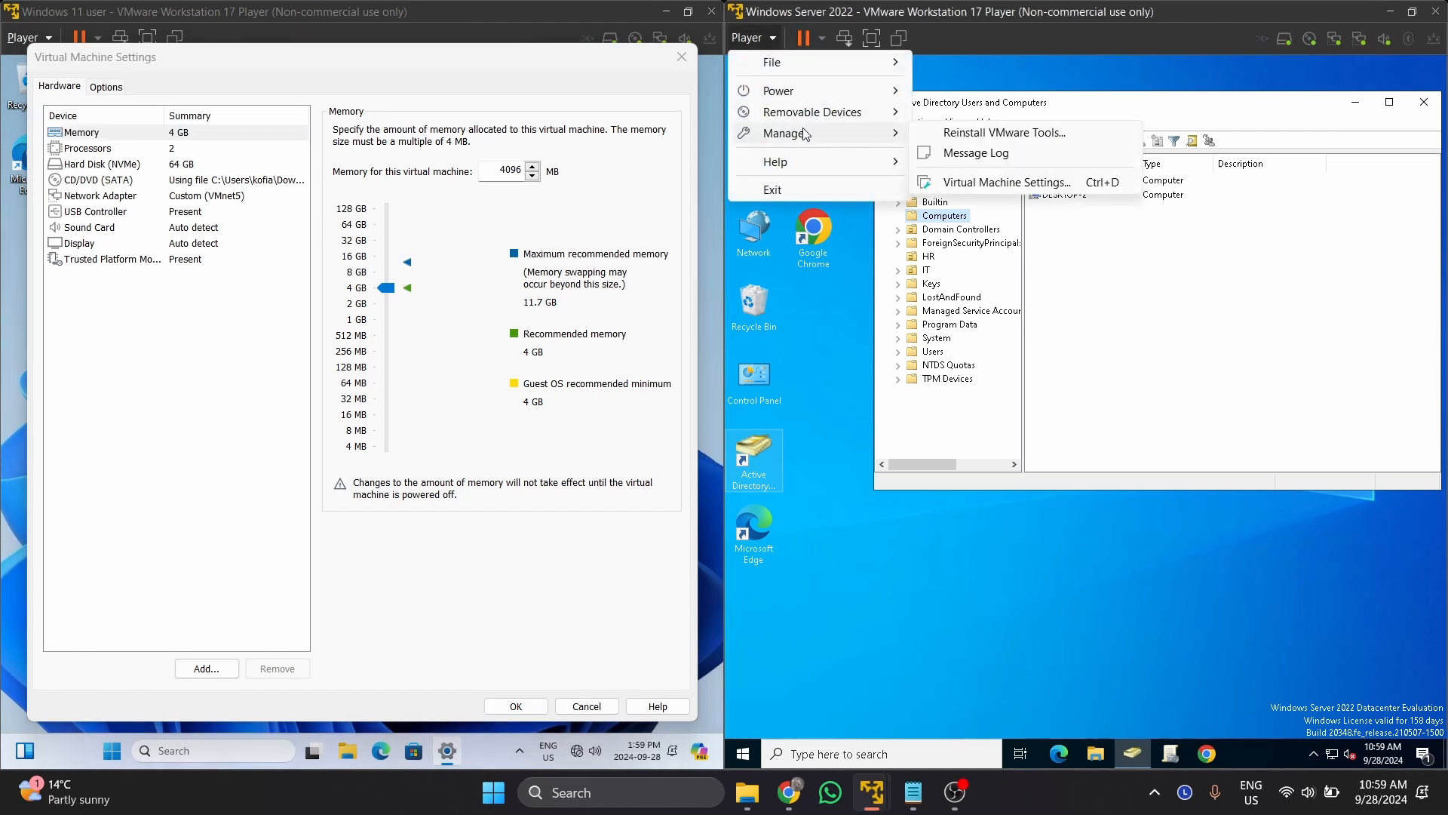
{"action": "left_click", "coordinate": [1056, 184]}
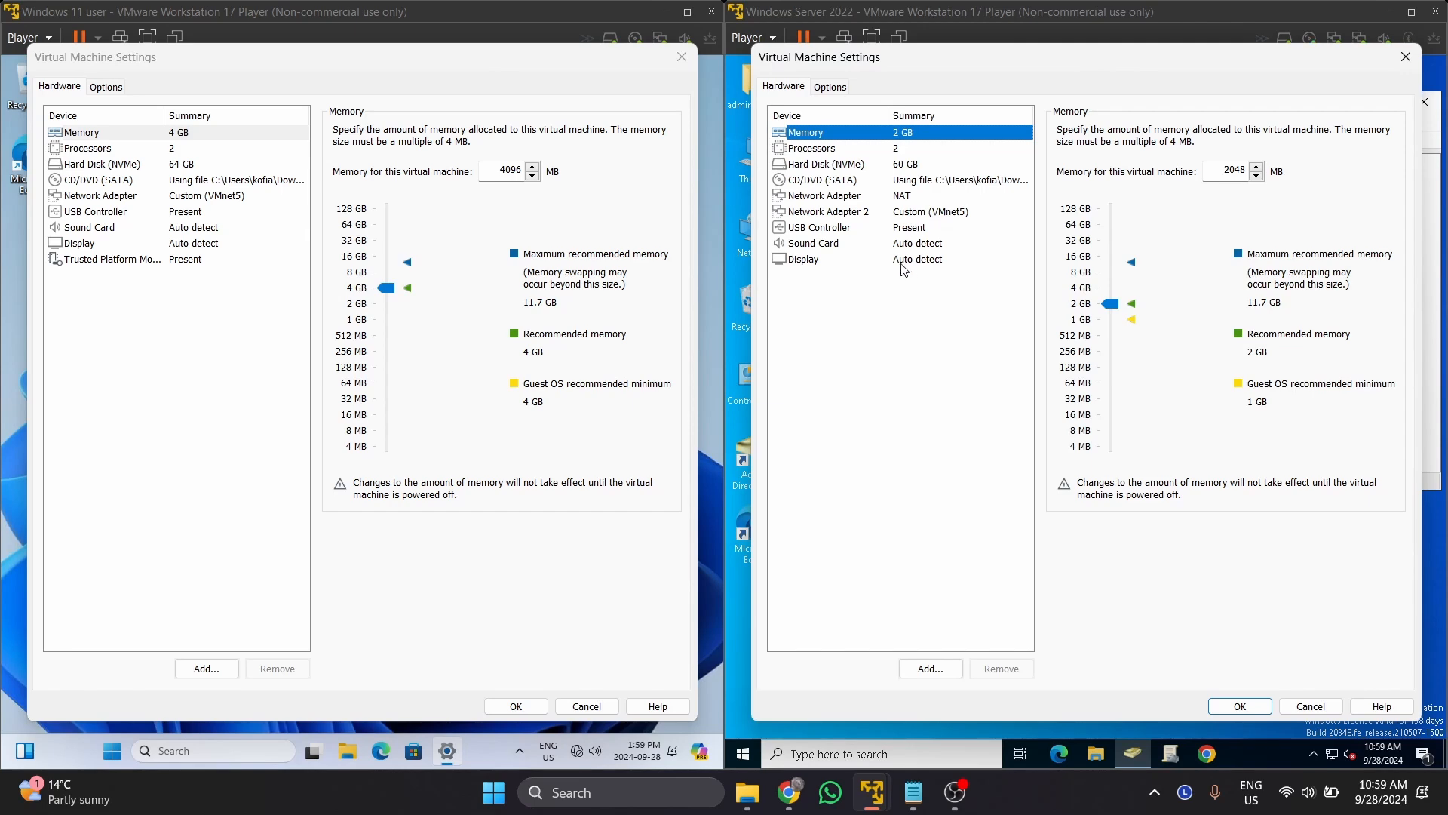
{"action": "left_click", "coordinate": [694, 65]}
{"action": "left_click", "coordinate": [1409, 60]}
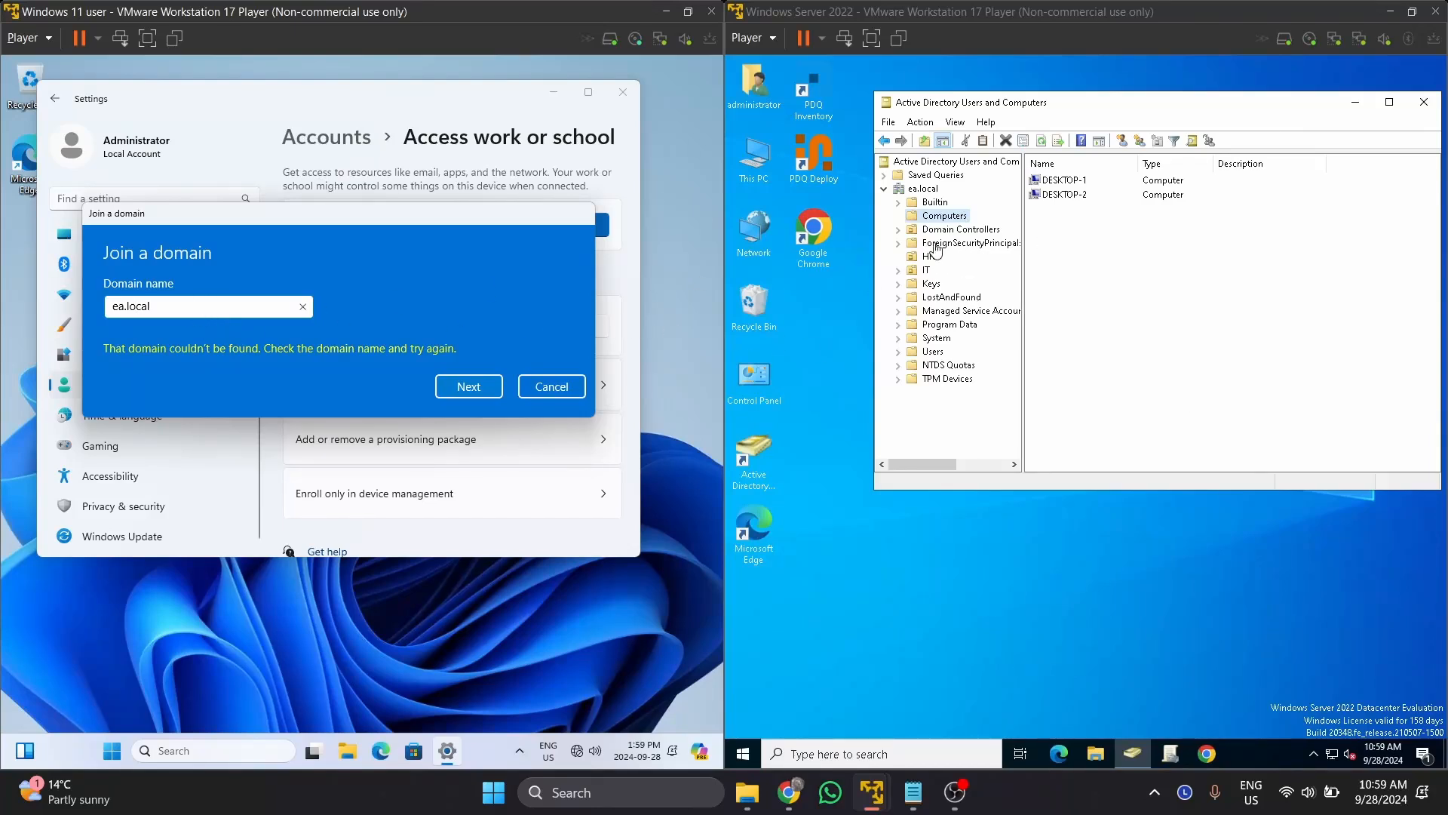
Check the server VM's network connection status in its tray.
{"action": "left_click", "coordinate": [1162, 107]}
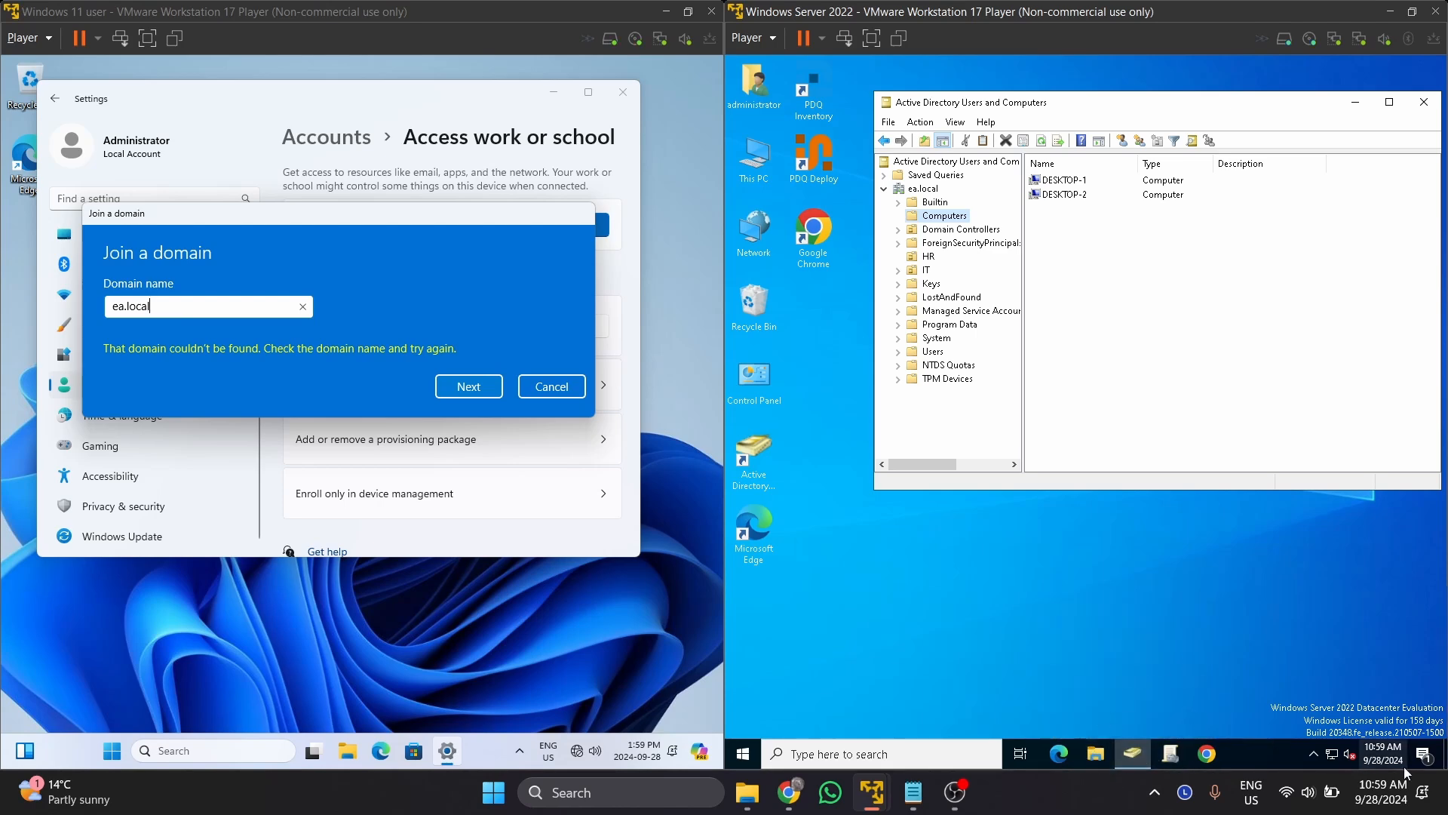
{"action": "left_click", "coordinate": [1332, 758]}
{"action": "left_click", "coordinate": [1332, 759]}
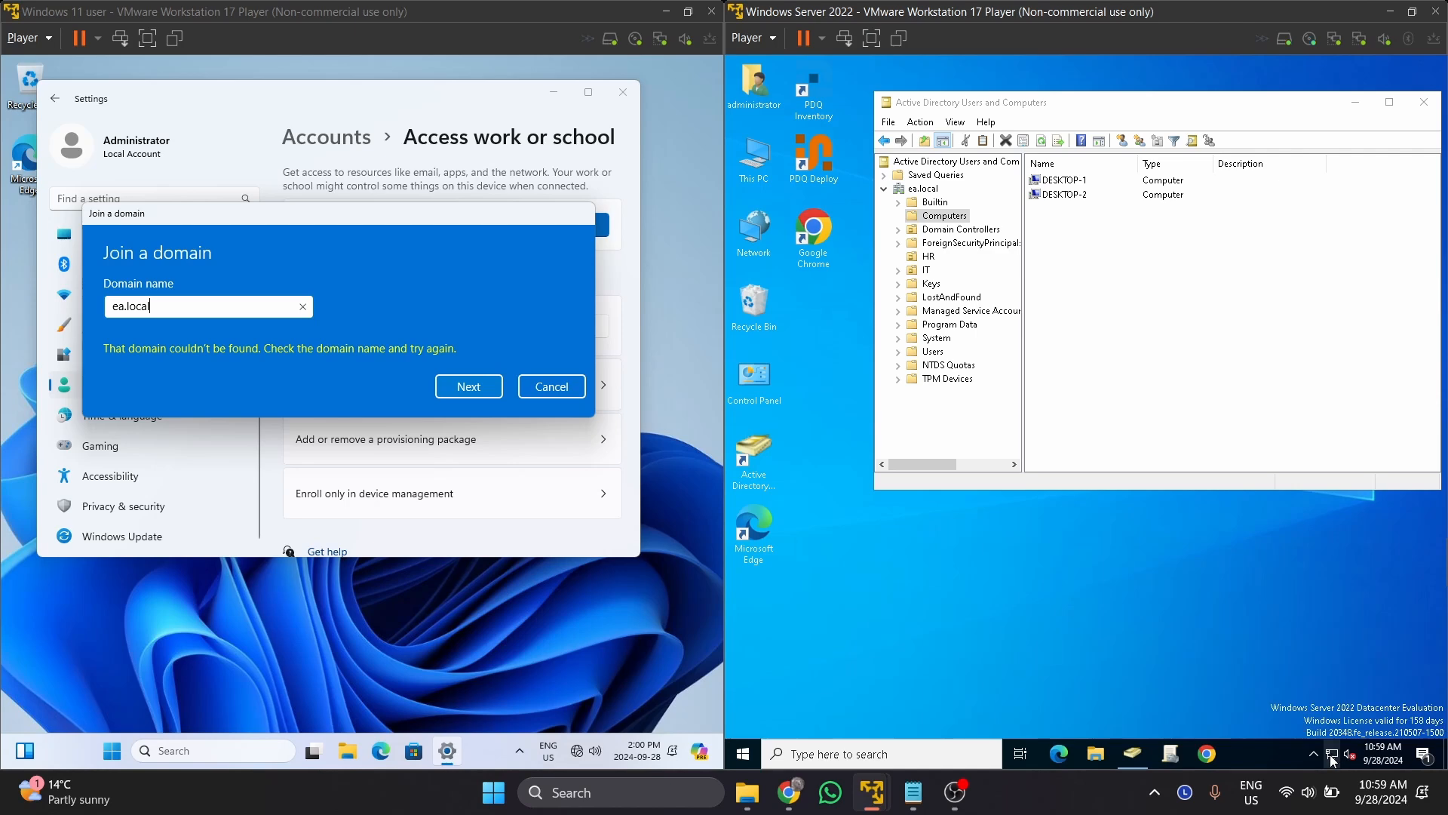
{"action": "left_click", "coordinate": [1332, 759]}
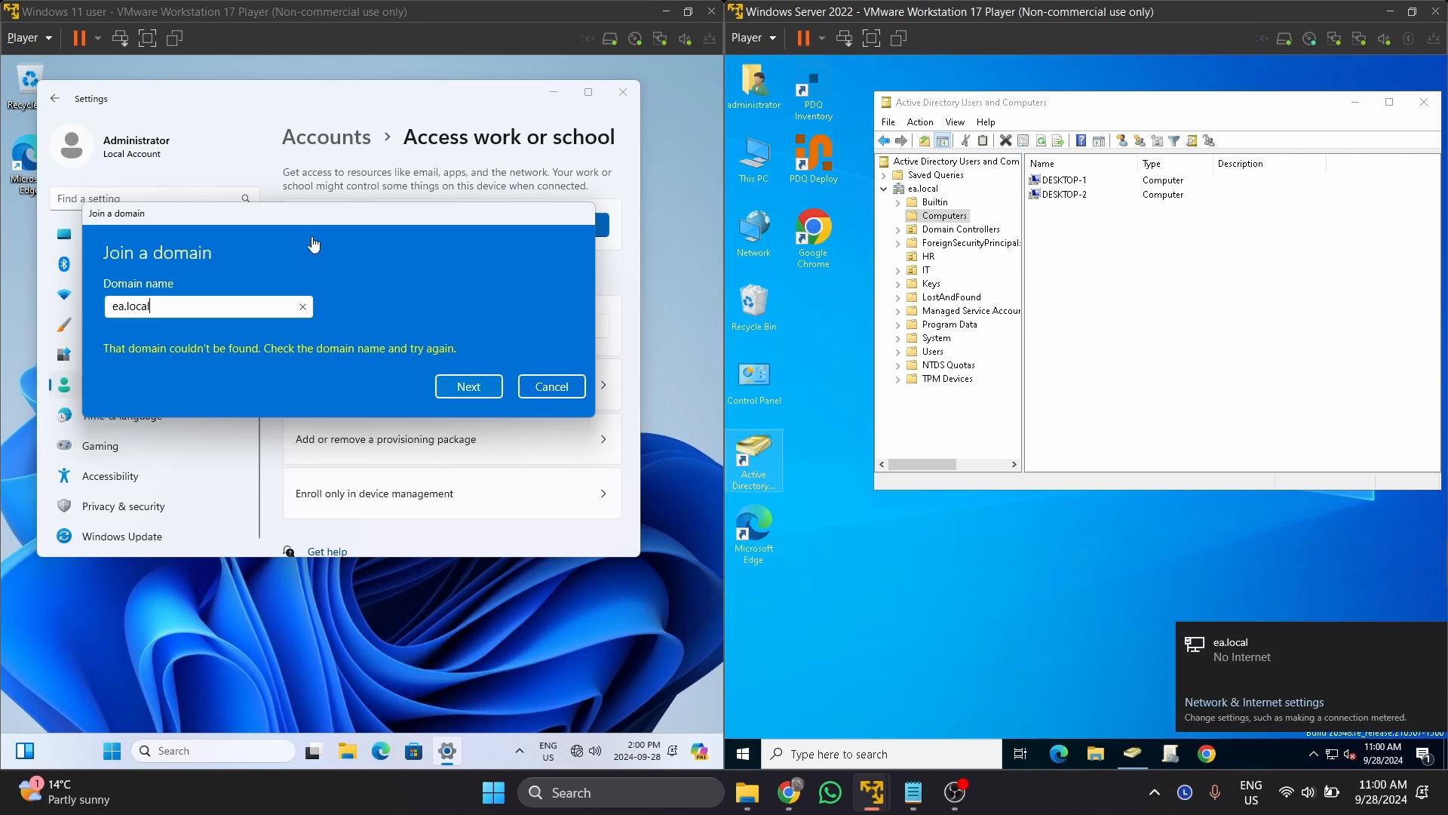
Cancel the failed join and retry joining the ea.local Active Directory domain.
{"action": "left_click", "coordinate": [545, 385]}
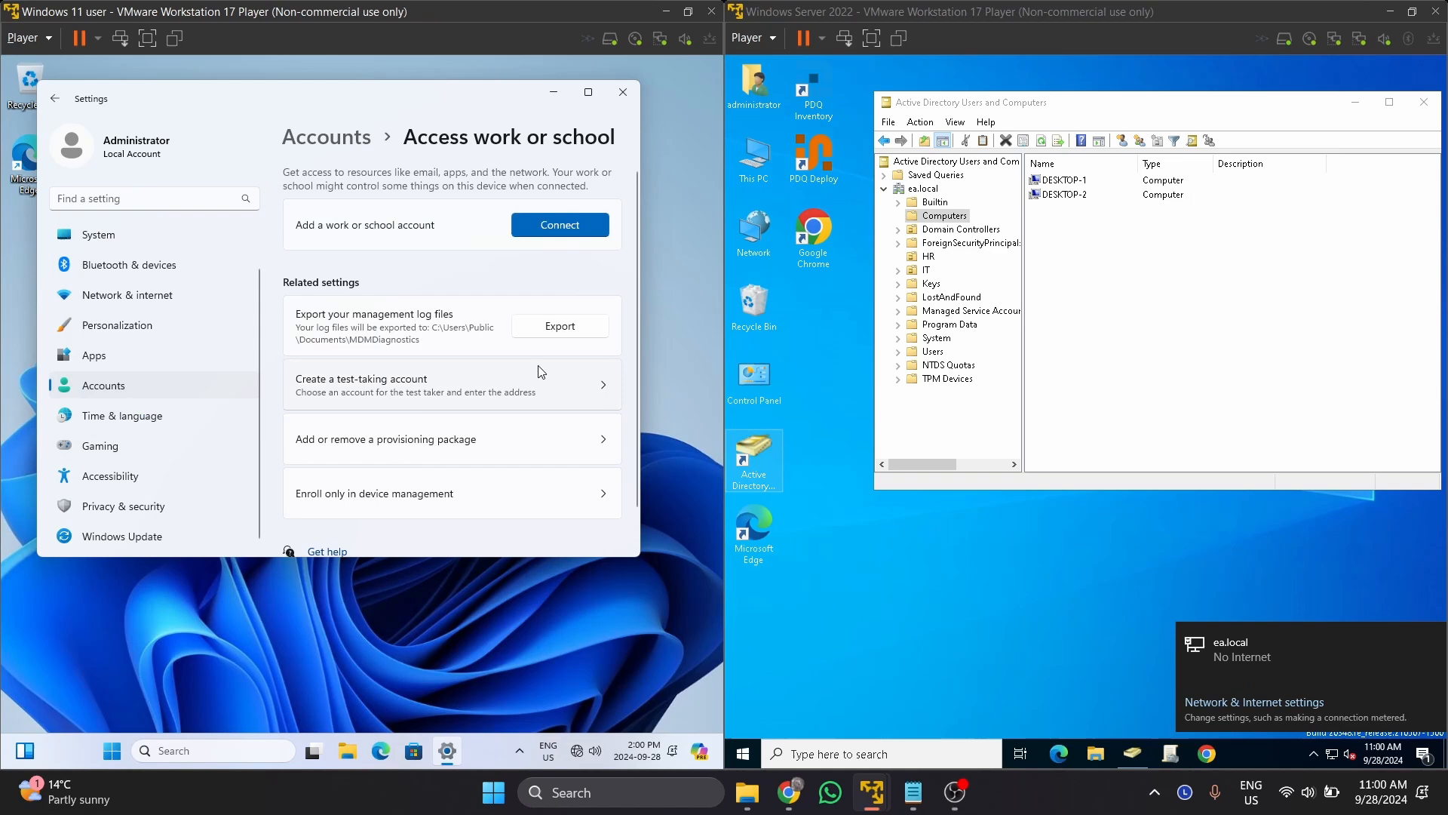
{"action": "left_click", "coordinate": [532, 229]}
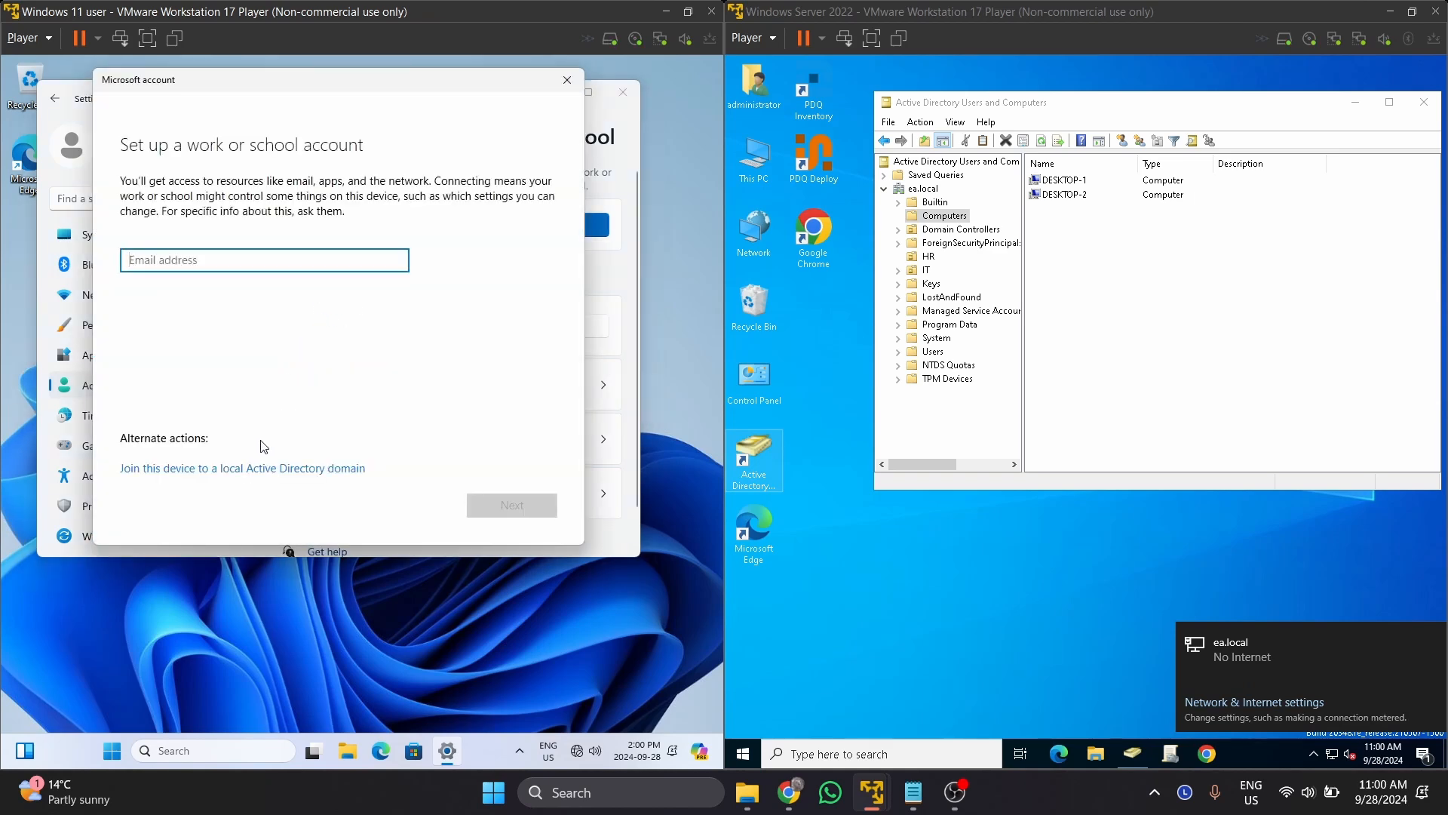
{"action": "left_click", "coordinate": [262, 471]}
{"action": "type", "text": "ea.local"}
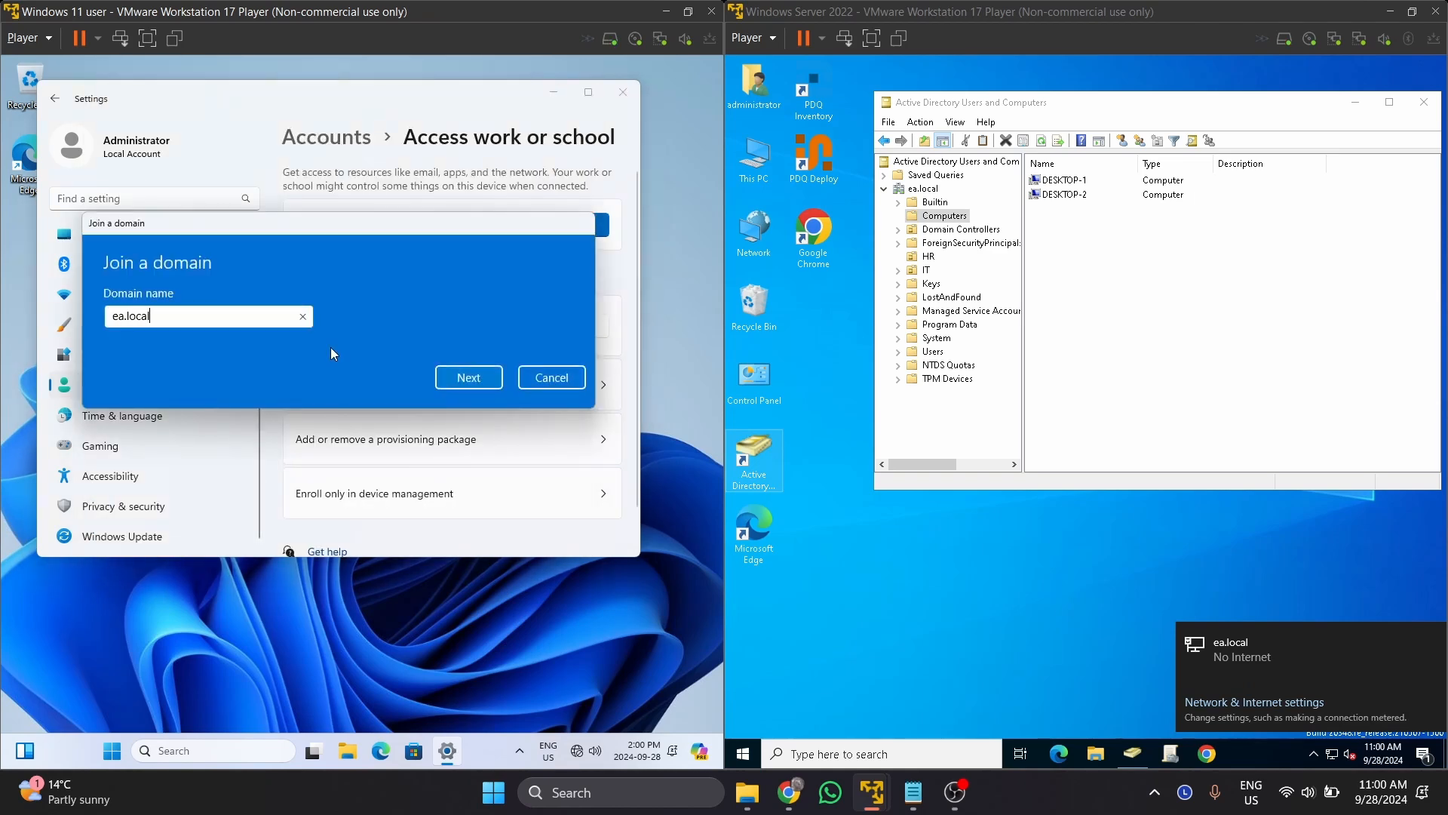
{"action": "key", "text": "Return"}
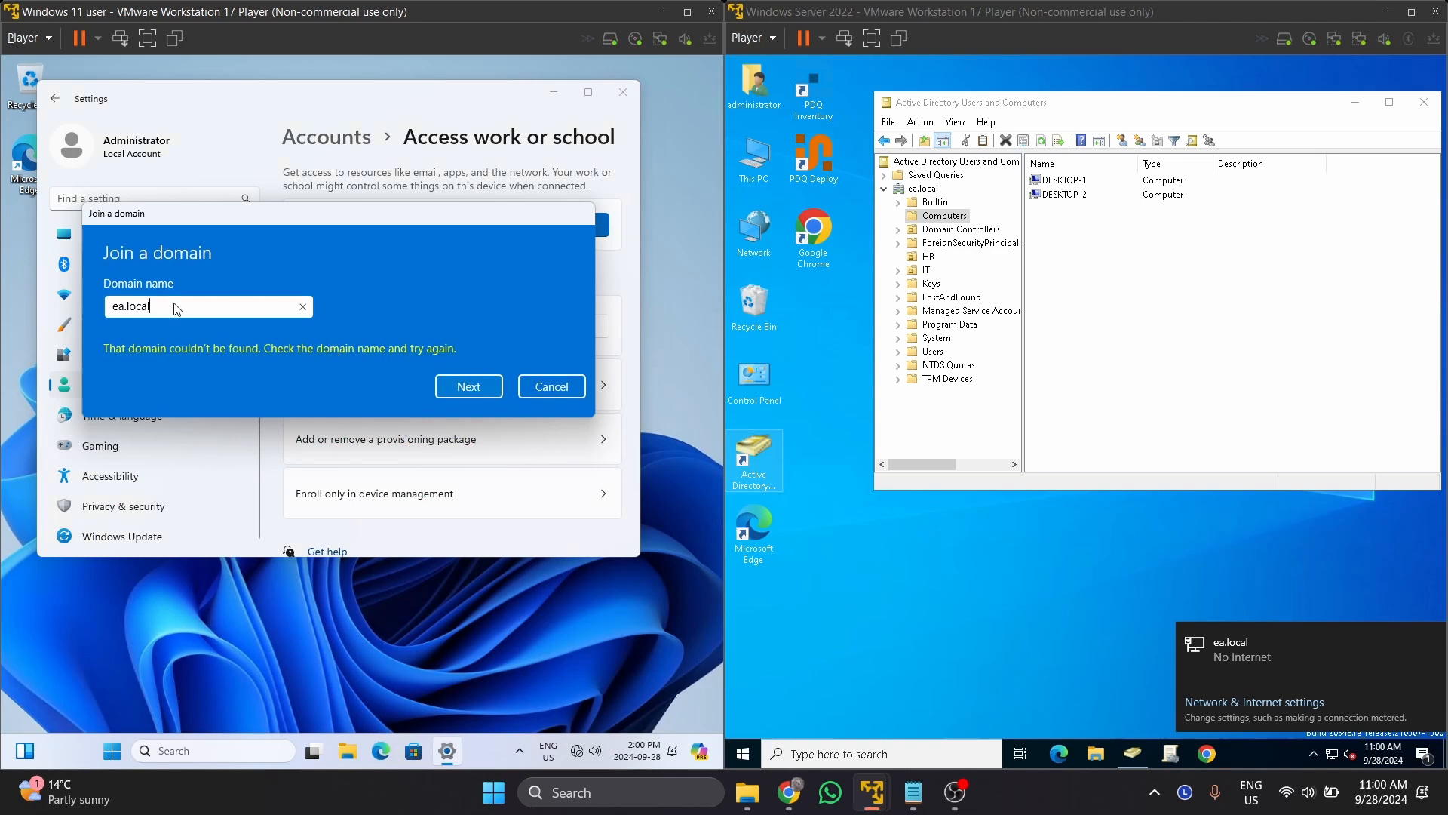
{"action": "key", "text": "BackSpace"}
{"action": "key", "text": "BackSpace"}
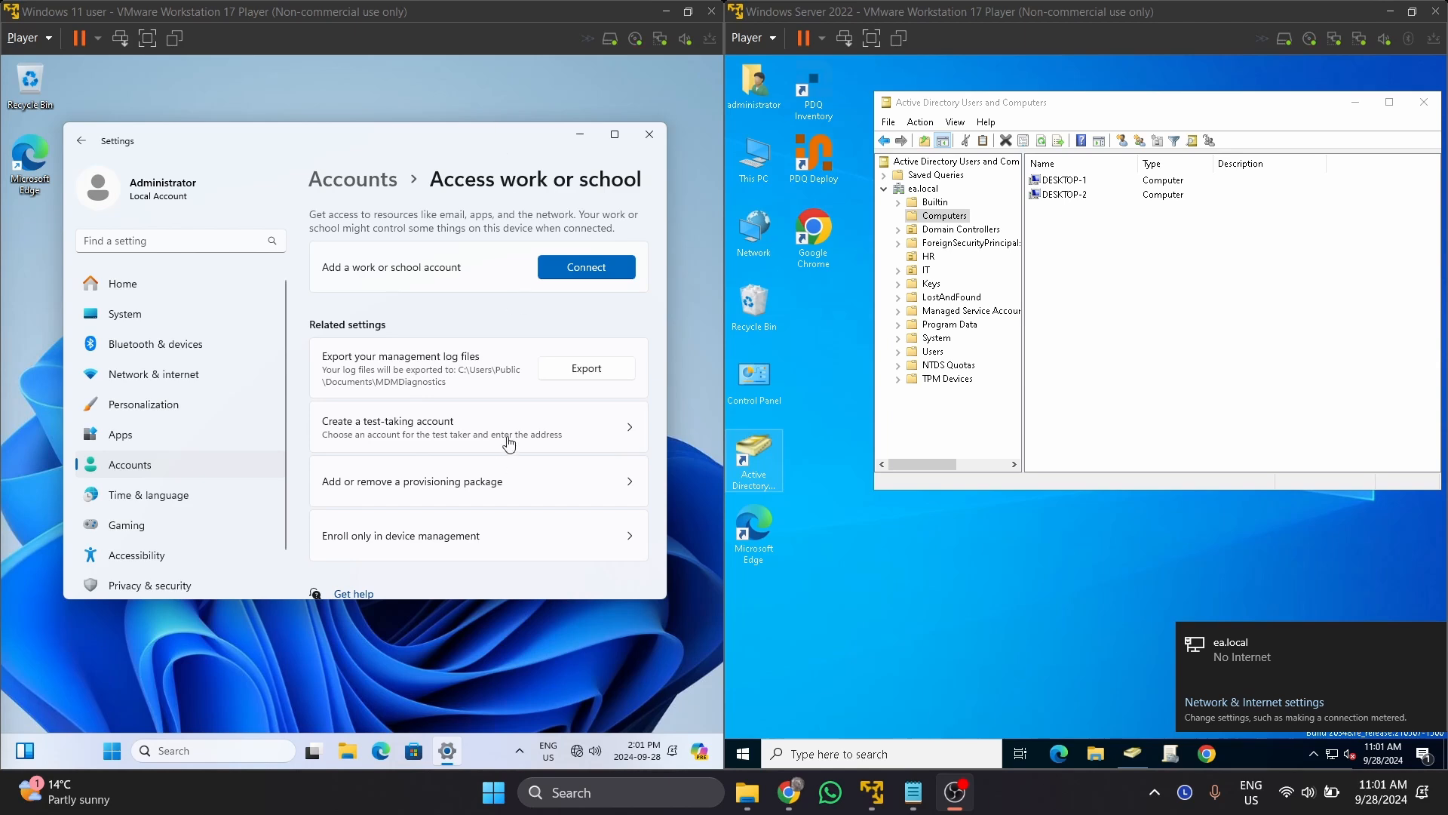
Open the Windows 11 VM's Network & internet settings from the network status.
{"action": "left_click", "coordinate": [578, 752]}
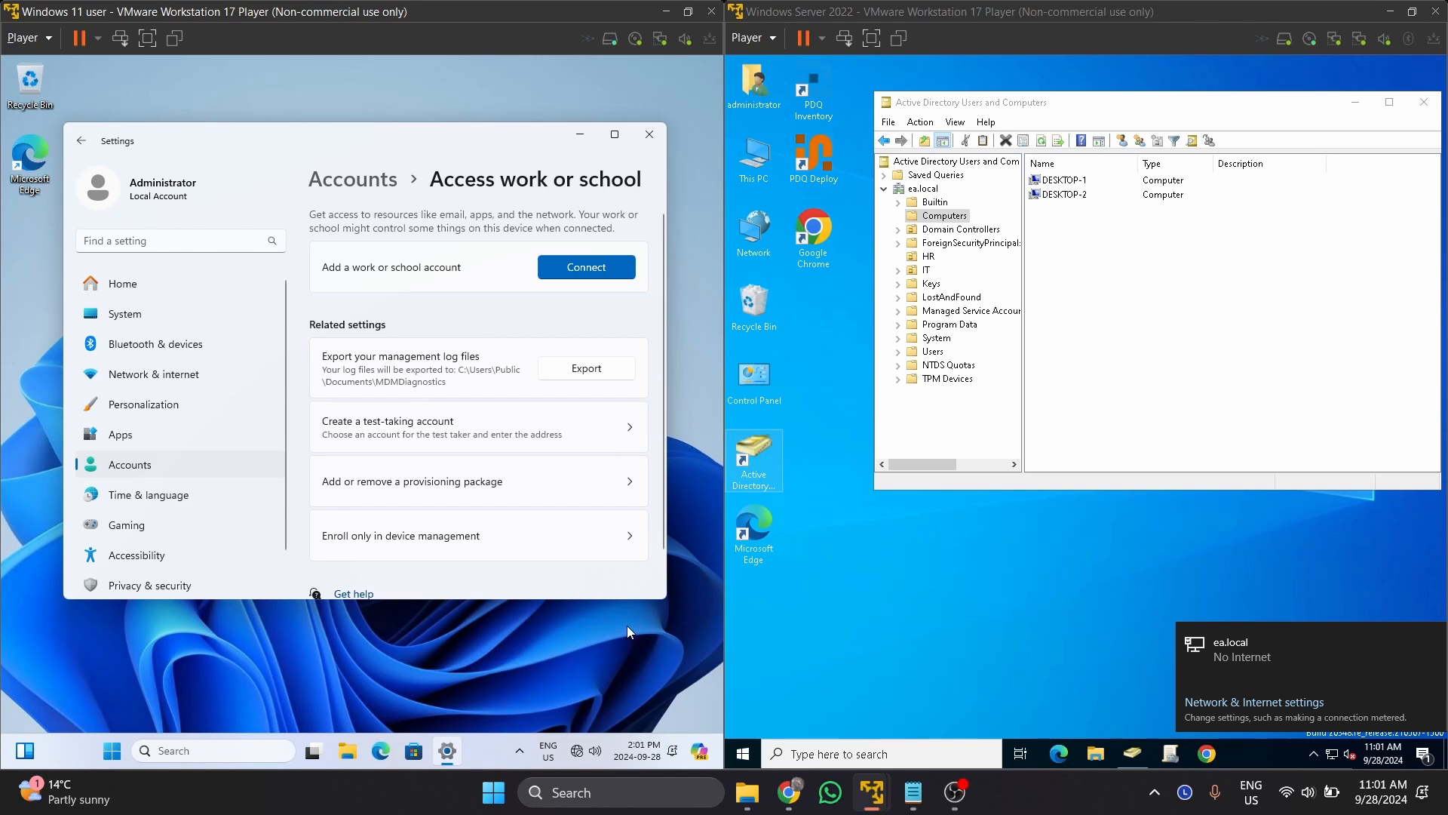
{"action": "left_click", "coordinate": [159, 375]}
{"action": "scroll", "coordinate": [400, 385], "scroll_direction": "down", "scroll_amount": 3}
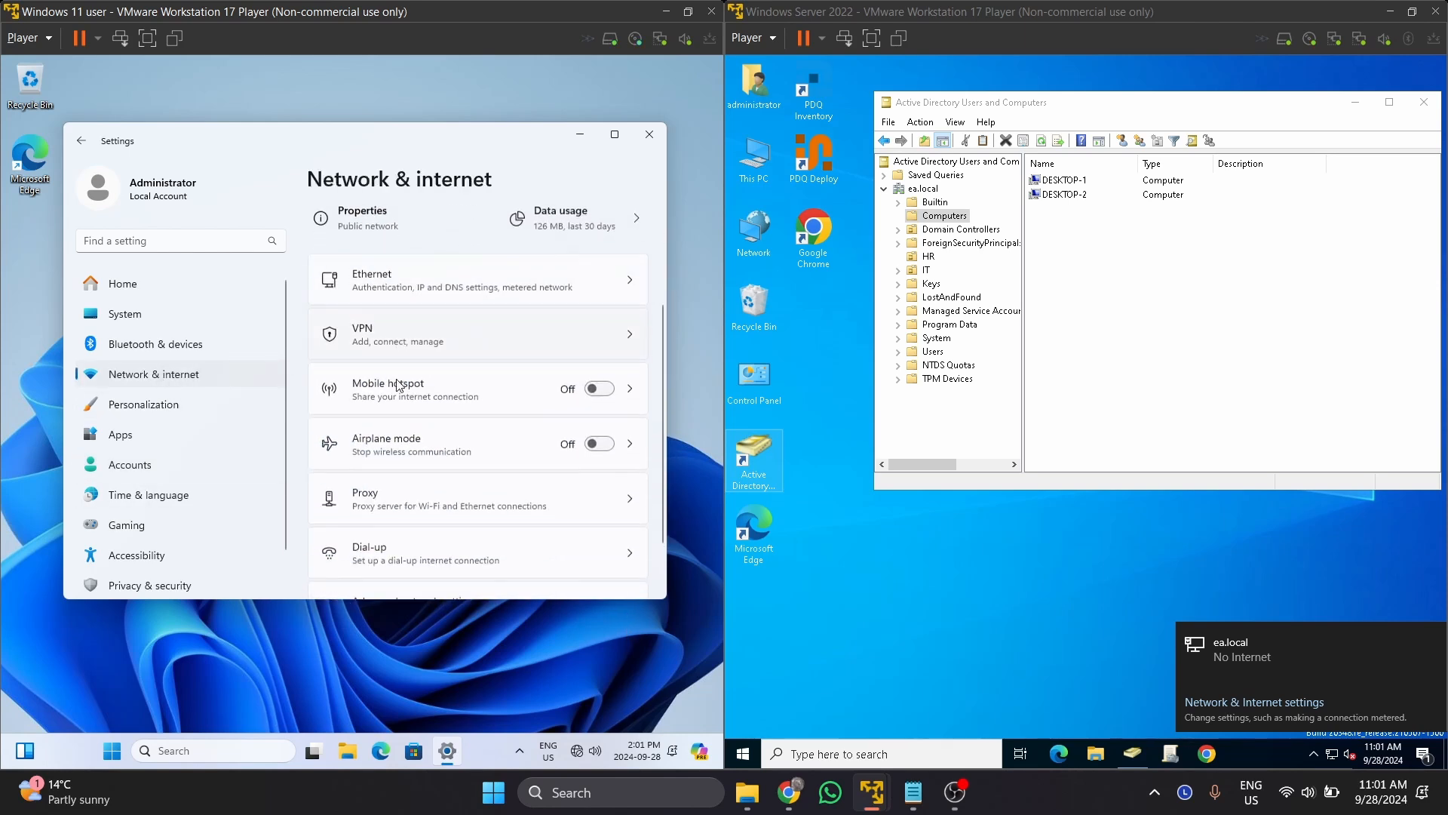
{"action": "scroll", "coordinate": [399, 385], "scroll_direction": "up", "scroll_amount": 3}
{"action": "scroll", "coordinate": [400, 388], "scroll_direction": "down", "scroll_amount": 1}
Confirm Ethernet IP assignment is Automatic (DHCP) without changing it, then bring up Windows search.
{"action": "left_click", "coordinate": [400, 399]}
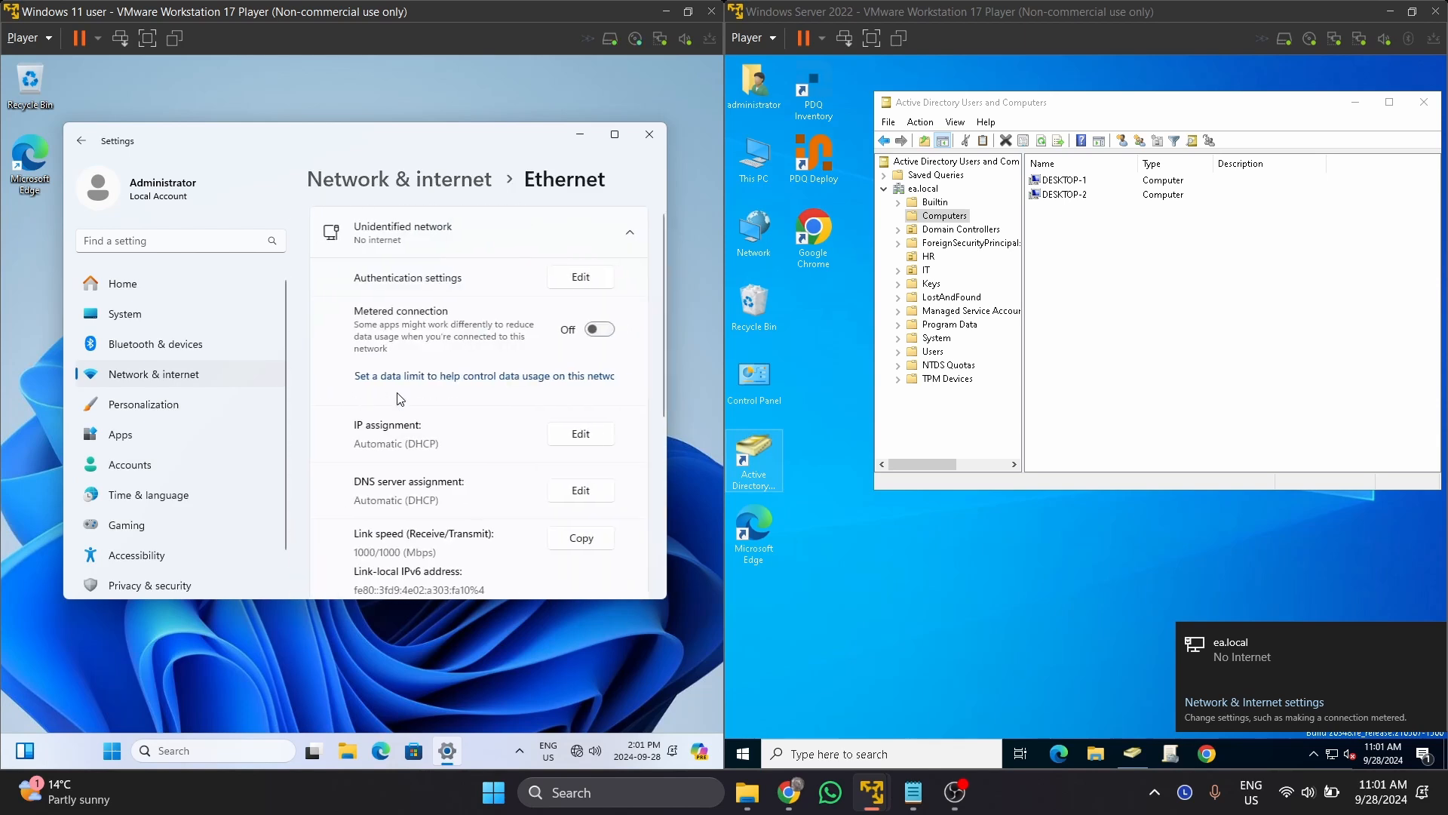
{"action": "scroll", "coordinate": [399, 399], "scroll_direction": "down", "scroll_amount": 3}
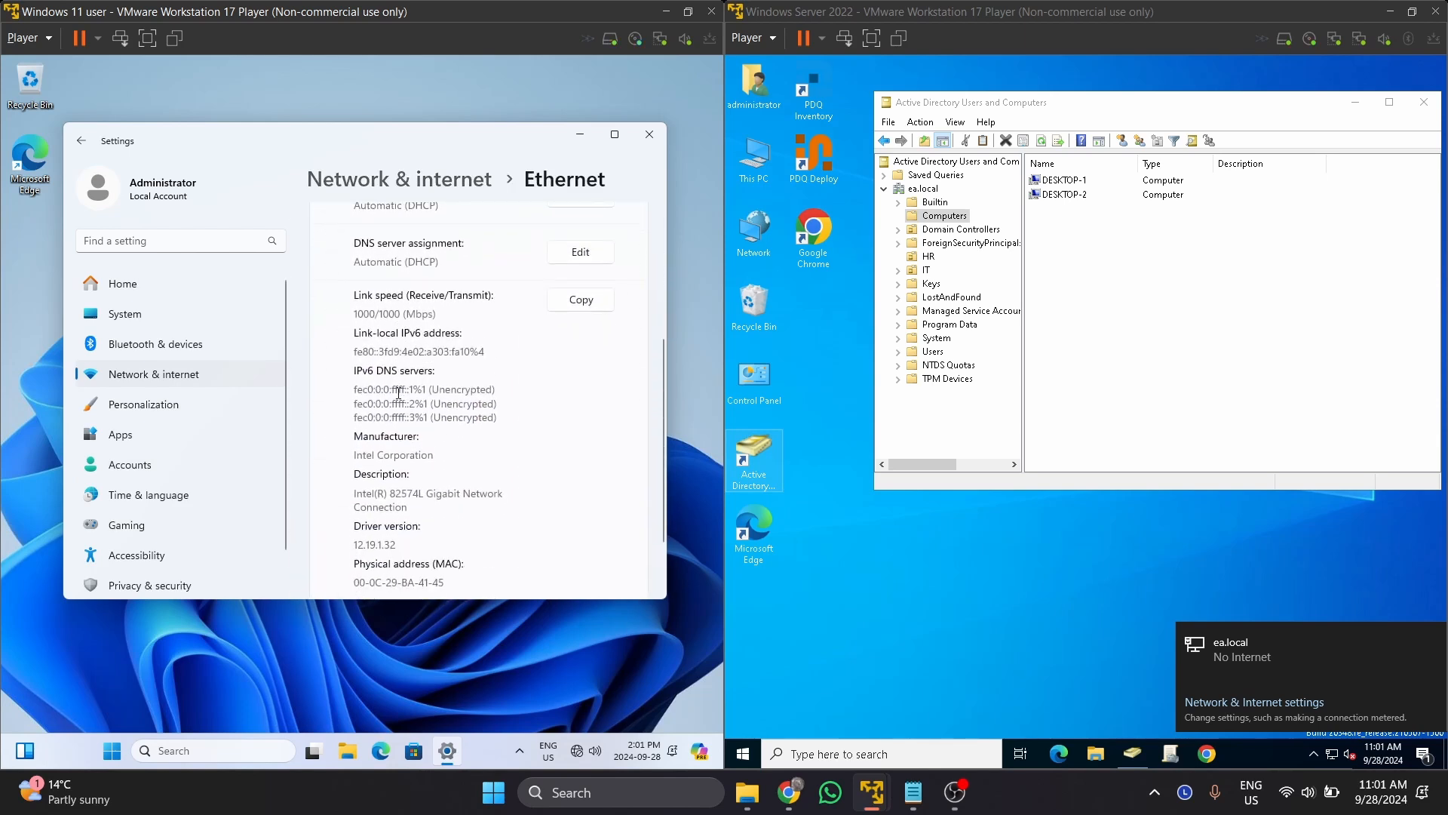
{"action": "scroll", "coordinate": [400, 399], "scroll_direction": "up", "scroll_amount": 1}
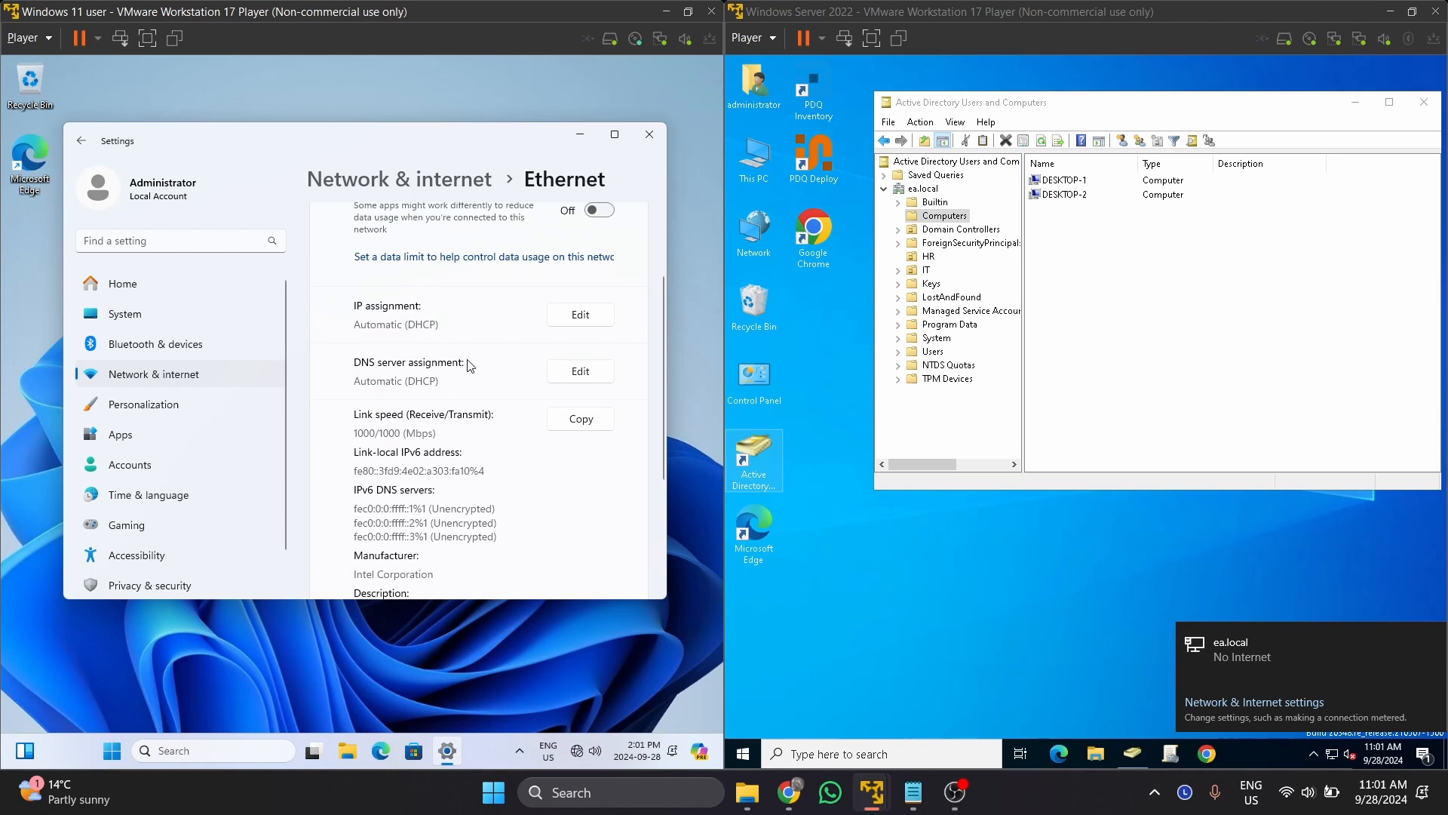
{"action": "scroll", "coordinate": [468, 366], "scroll_direction": "down", "scroll_amount": 3}
{"action": "scroll", "coordinate": [467, 360], "scroll_direction": "up", "scroll_amount": 3}
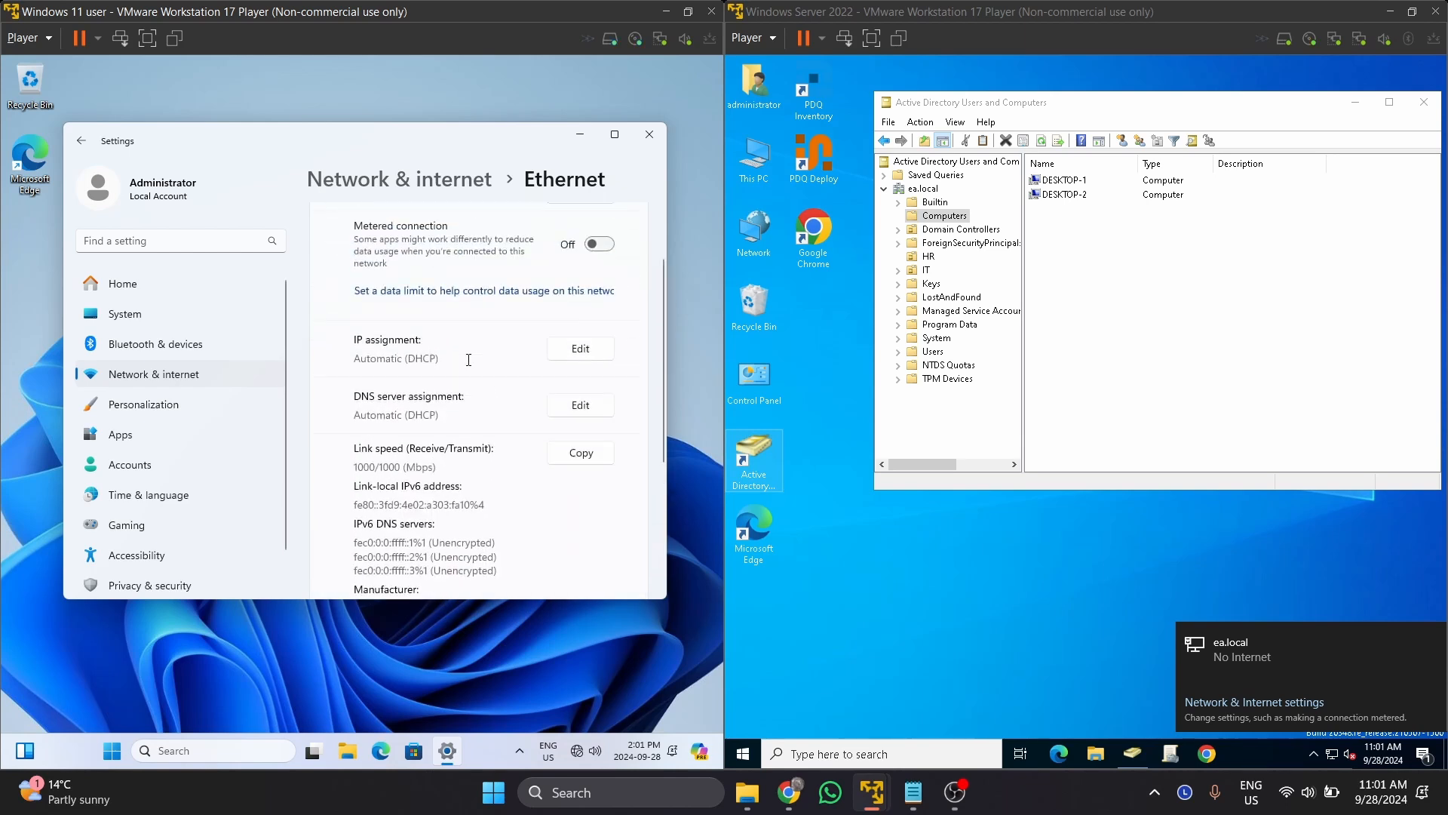
{"action": "left_click", "coordinate": [580, 349]}
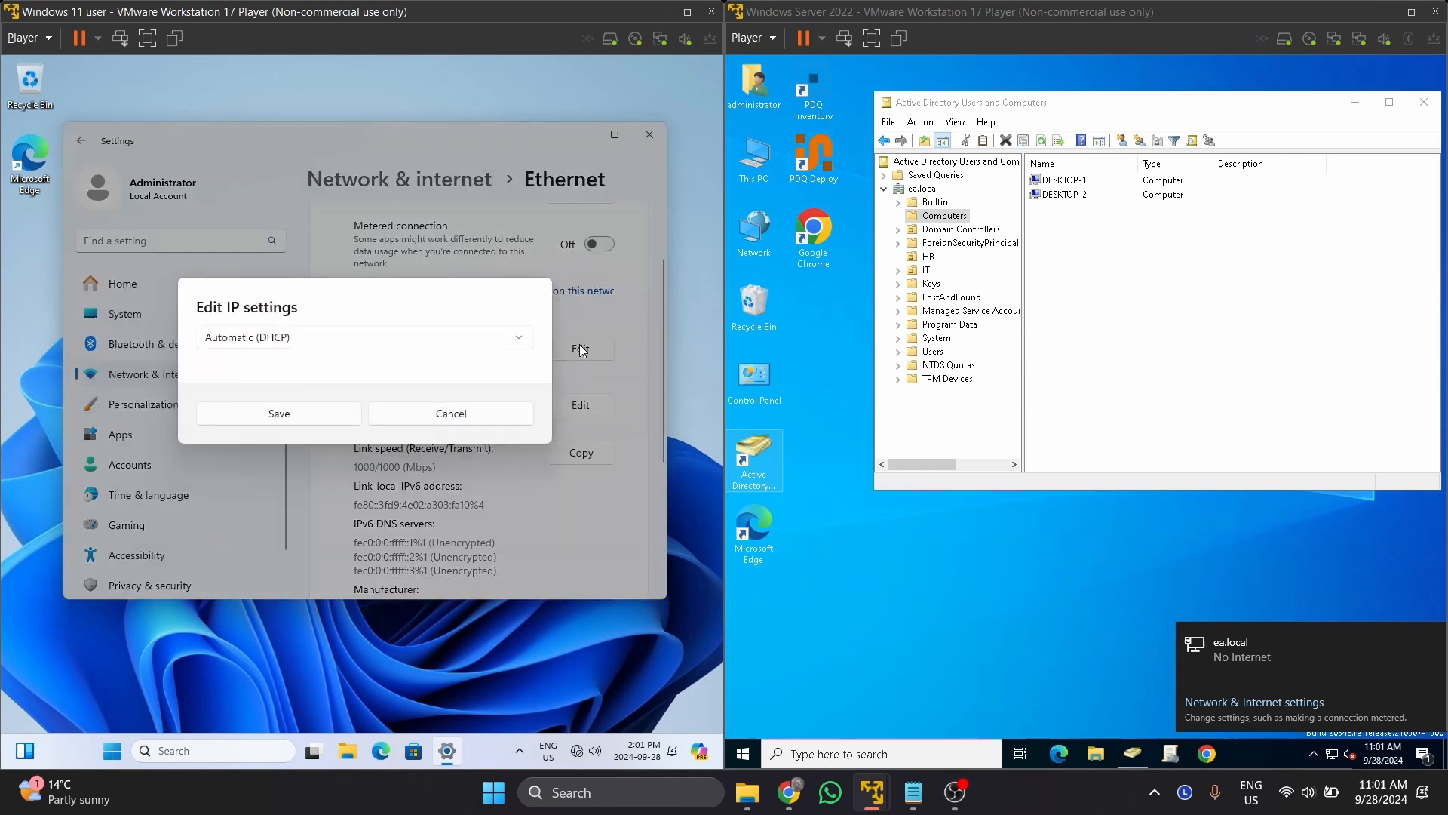
{"action": "left_click", "coordinate": [454, 411]}
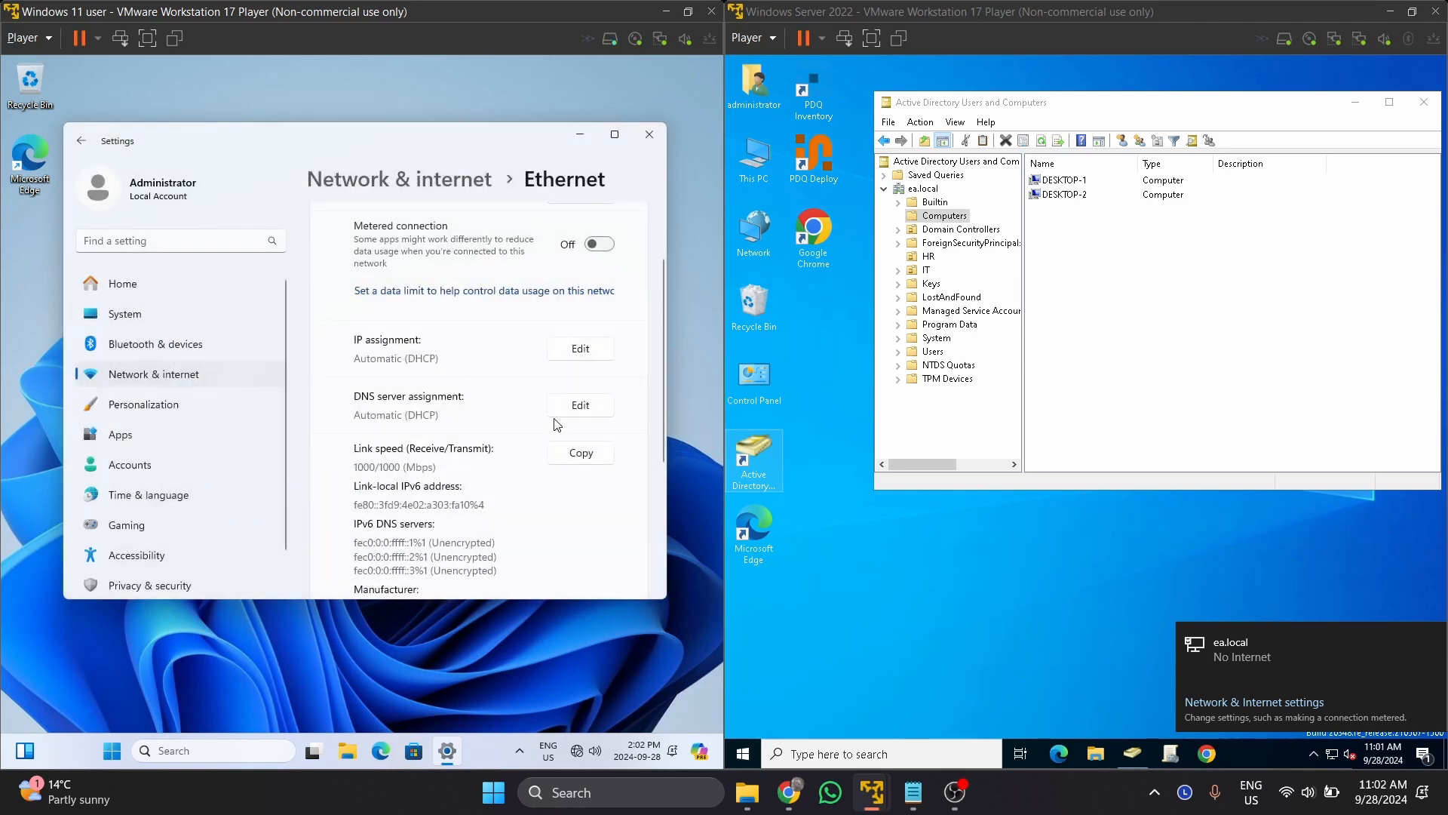
{"action": "left_click", "coordinate": [226, 750]}
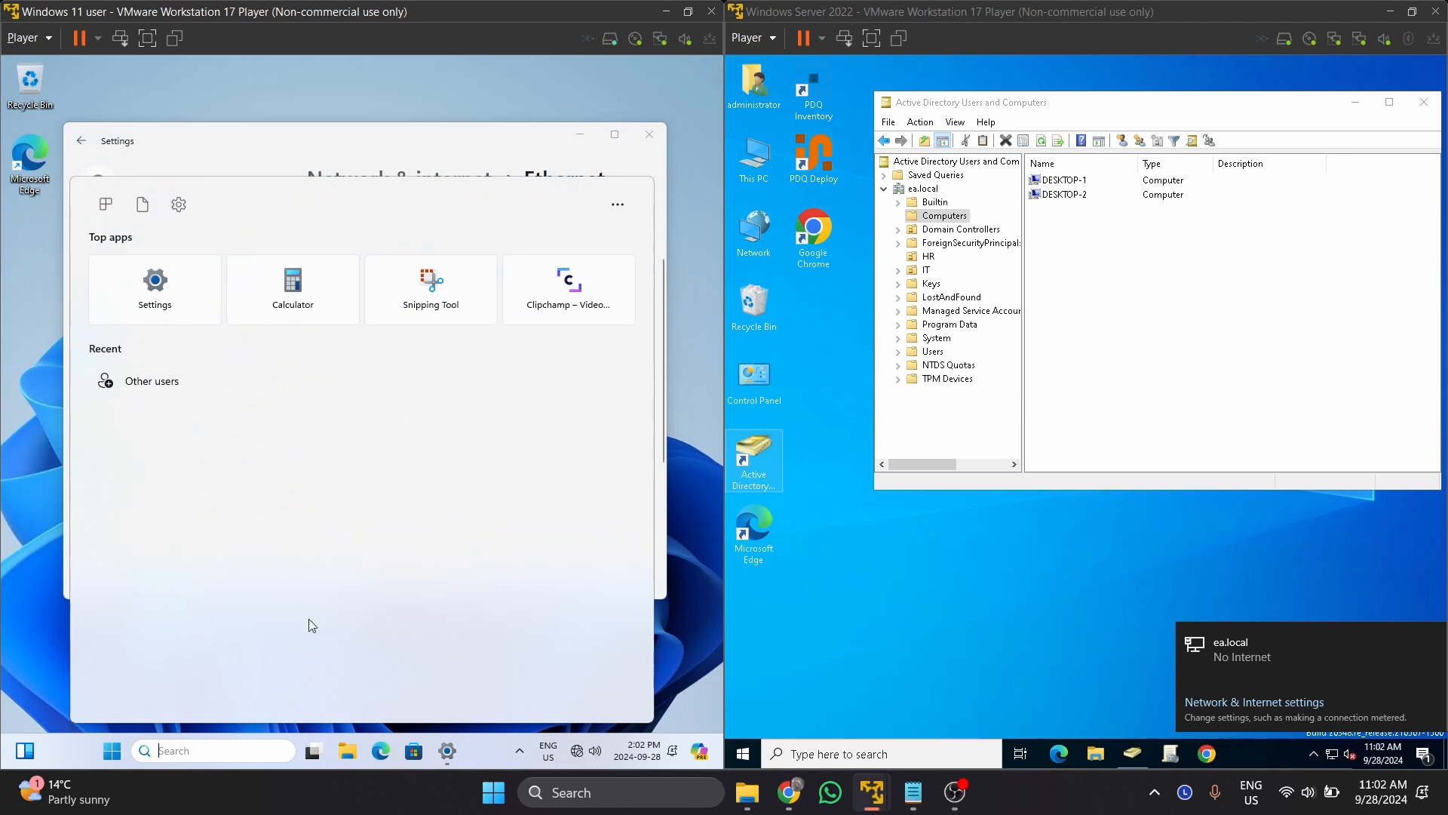
Run ipconfig on the Windows 11 VM from the Run prompt.
{"action": "left_click", "coordinate": [469, 169]}
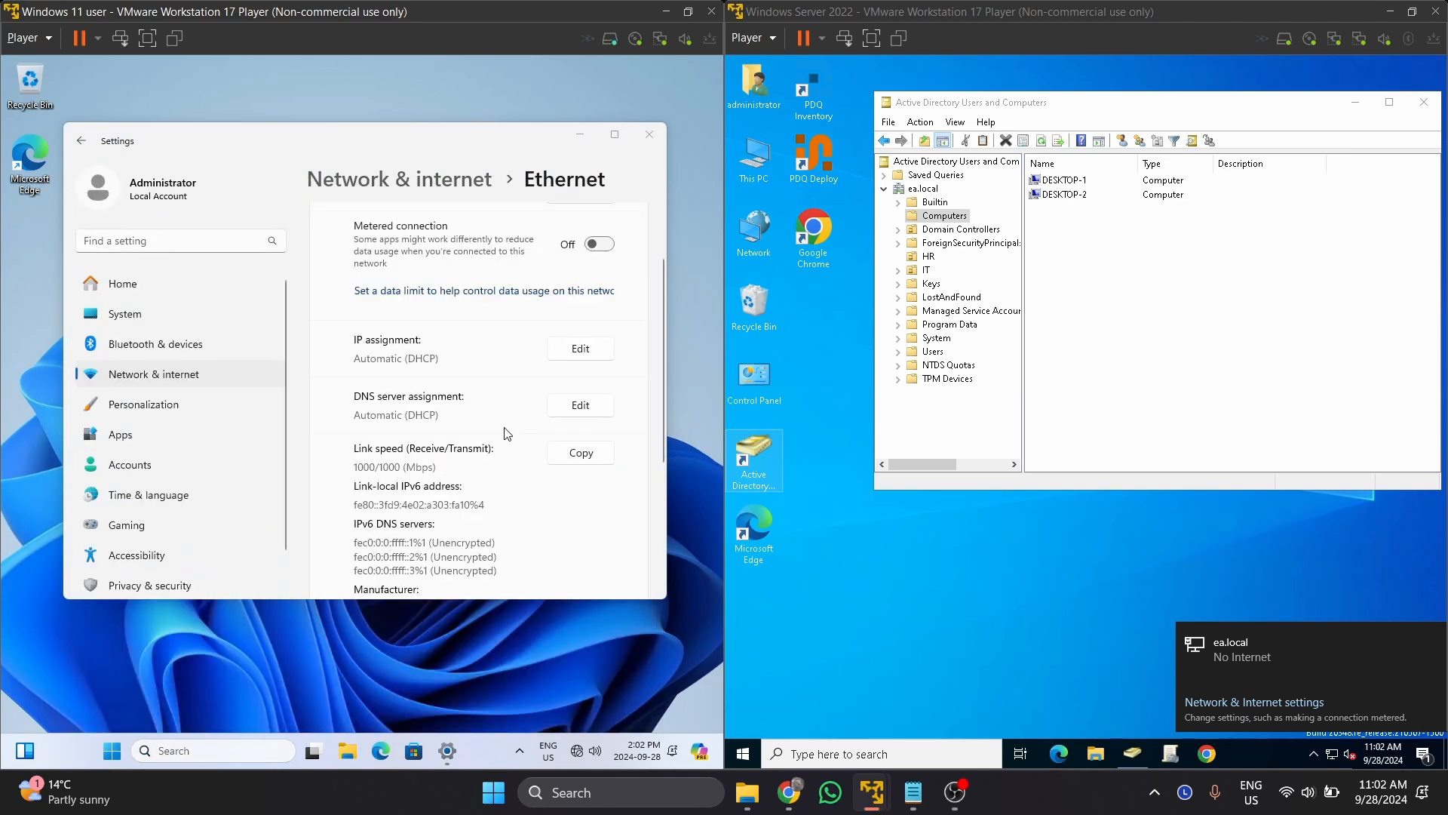
{"action": "key", "text": "super+r"}
{"action": "type", "text": "cm"}
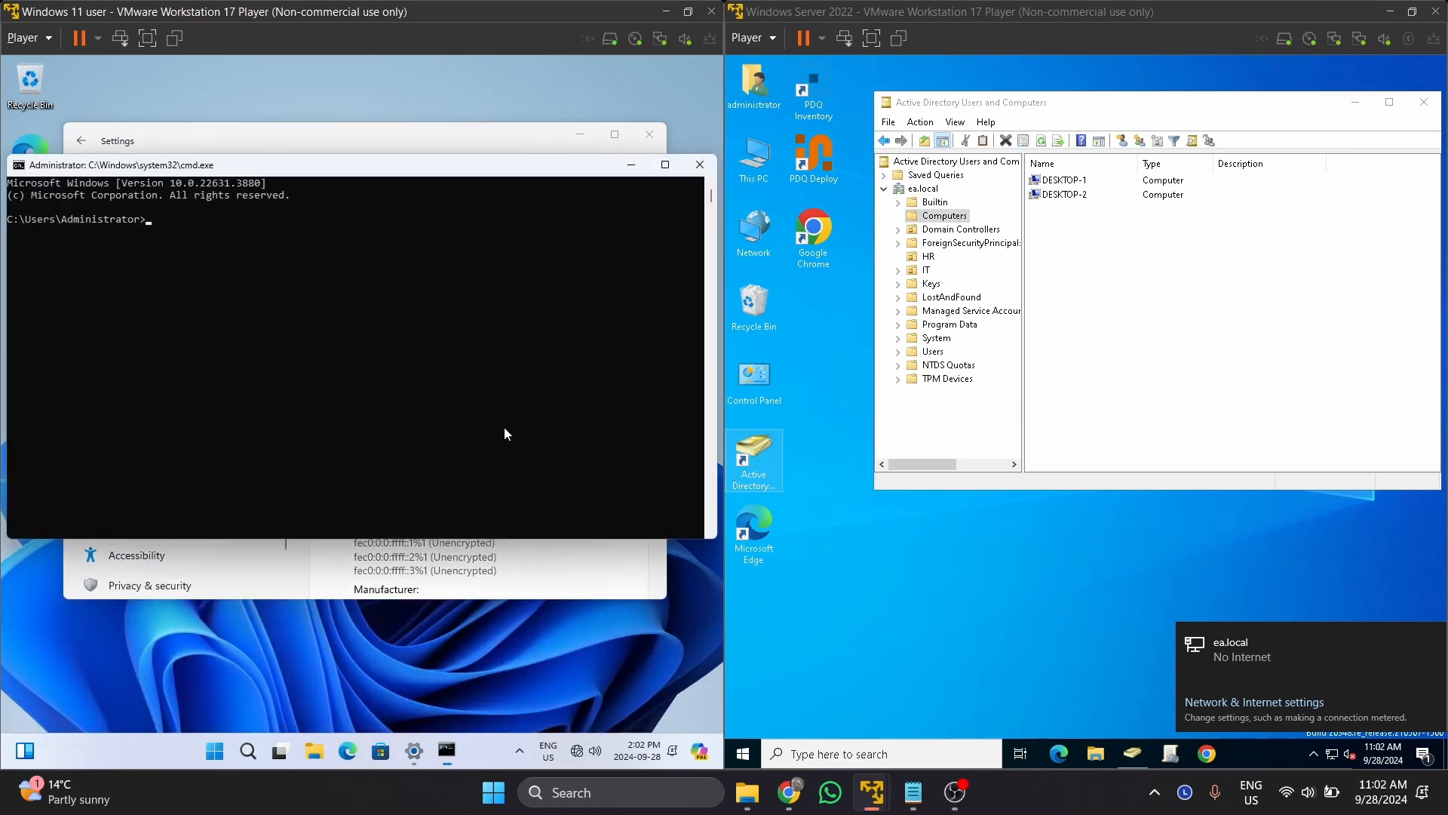
{"action": "type", "text": "ipconfig"}
{"action": "key", "text": "Return"}
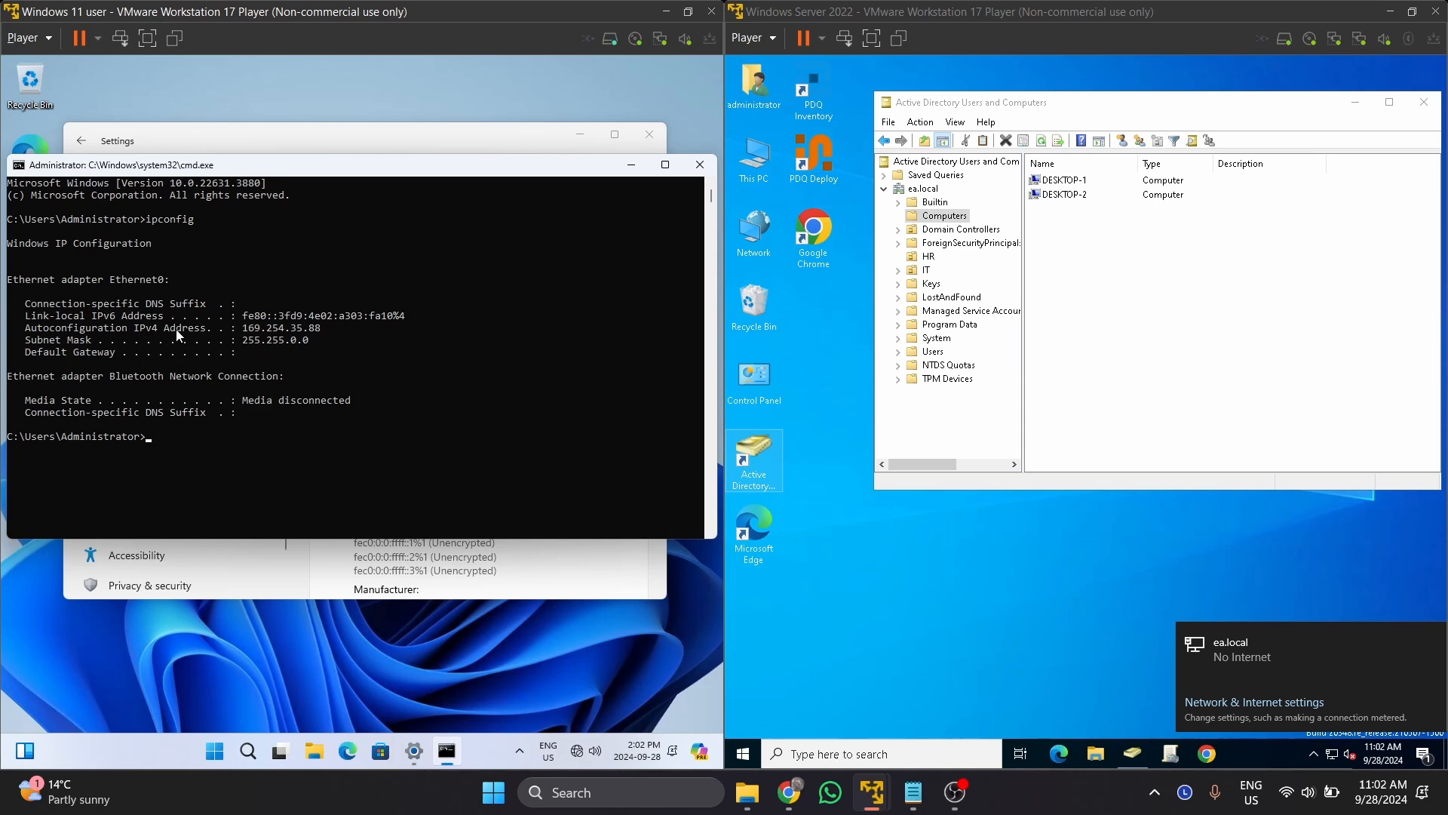
Highlight the autoconfigured IPv4 address 169.254.35.88, which has no default gateway.
{"action": "mouse_move", "coordinate": [245, 332]}
{"action": "left_mouse_down"}
{"action": "mouse_move", "coordinate": [322, 332]}
{"action": "mouse_move", "coordinate": [255, 330]}
{"action": "left_mouse_up"}
{"action": "left_click", "coordinate": [264, 327]}
{"action": "left_click", "coordinate": [312, 331]}
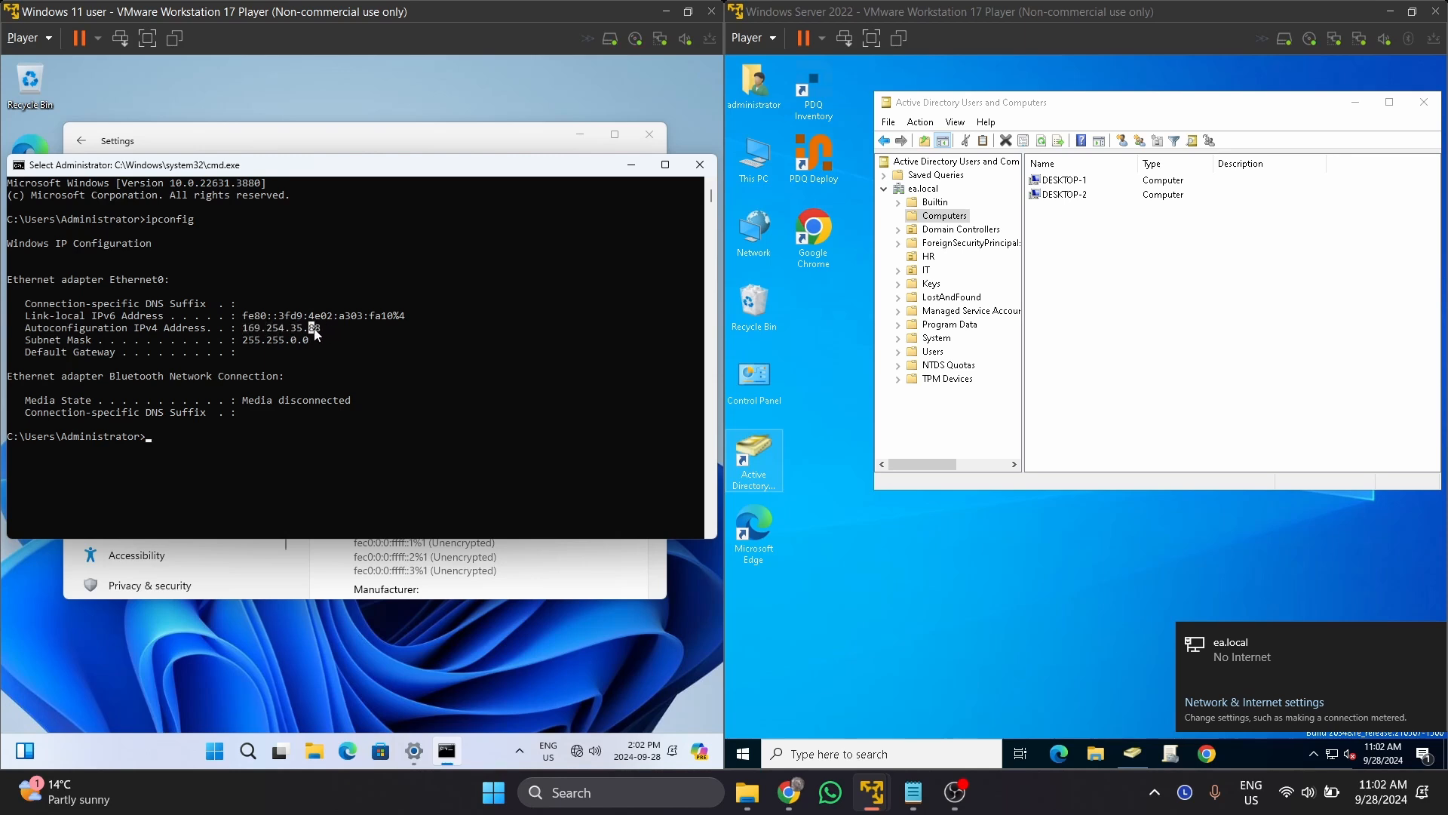
{"action": "mouse_move", "coordinate": [239, 328]}
{"action": "left_mouse_down"}
{"action": "mouse_move", "coordinate": [321, 327]}
{"action": "mouse_move", "coordinate": [243, 329]}
{"action": "left_mouse_up"}
{"action": "left_click", "coordinate": [310, 336]}
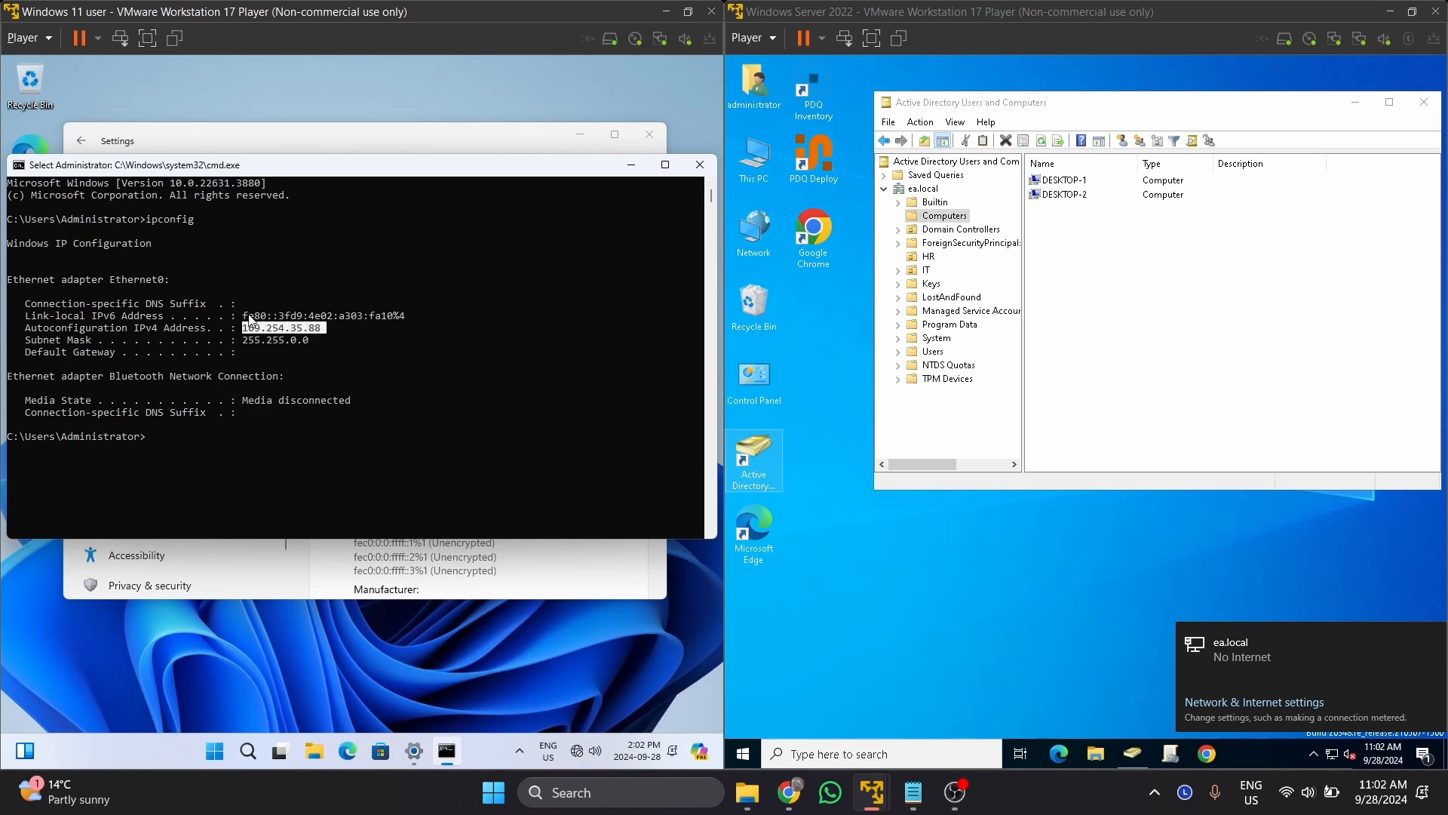
{"action": "left_click", "coordinate": [28, 38]}
Verify the VM's network adapter uses custom VMnet5, then close the command prompt.
{"action": "mouse_move", "coordinate": [123, 138]}
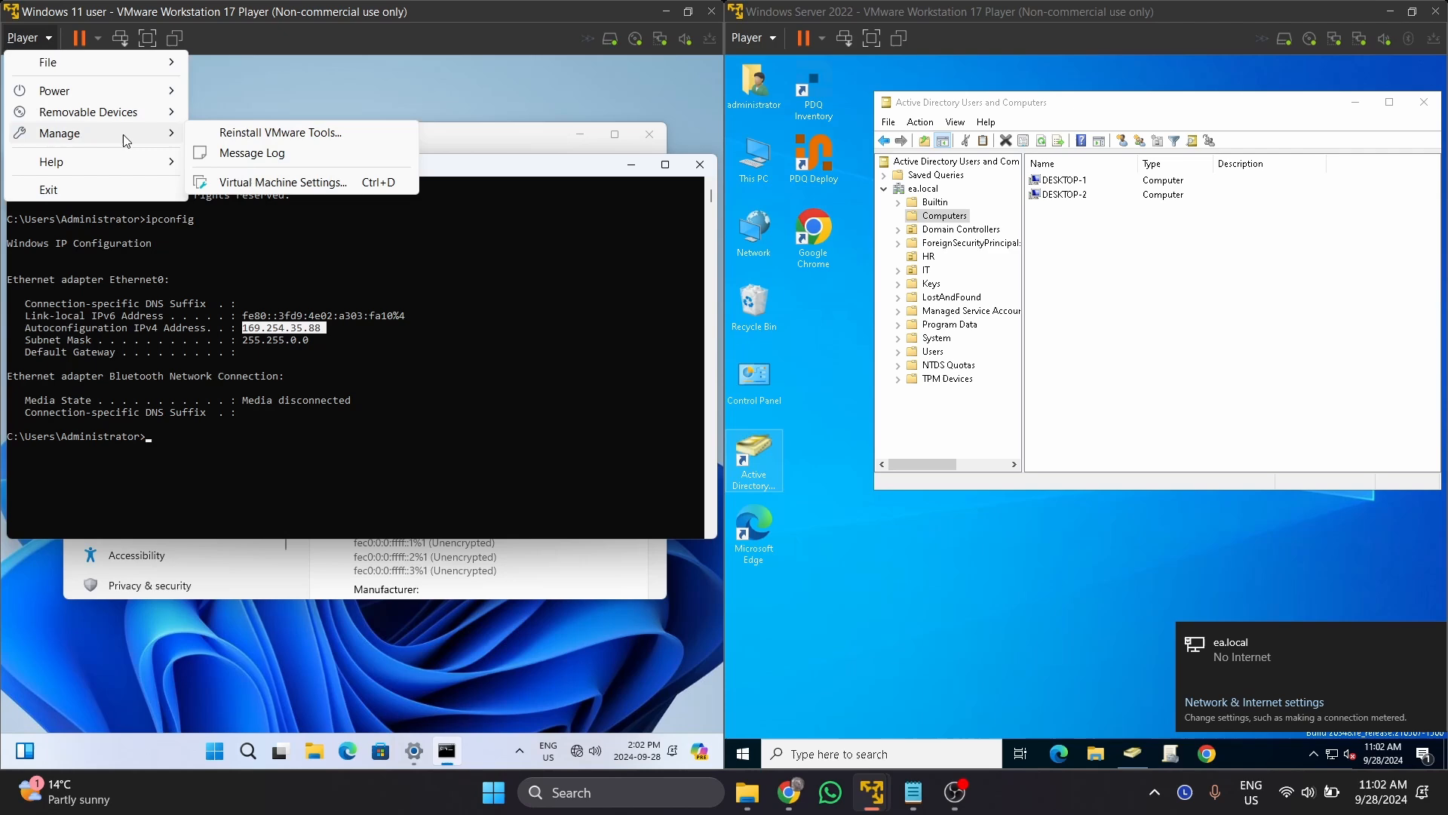
{"action": "left_click", "coordinate": [226, 180]}
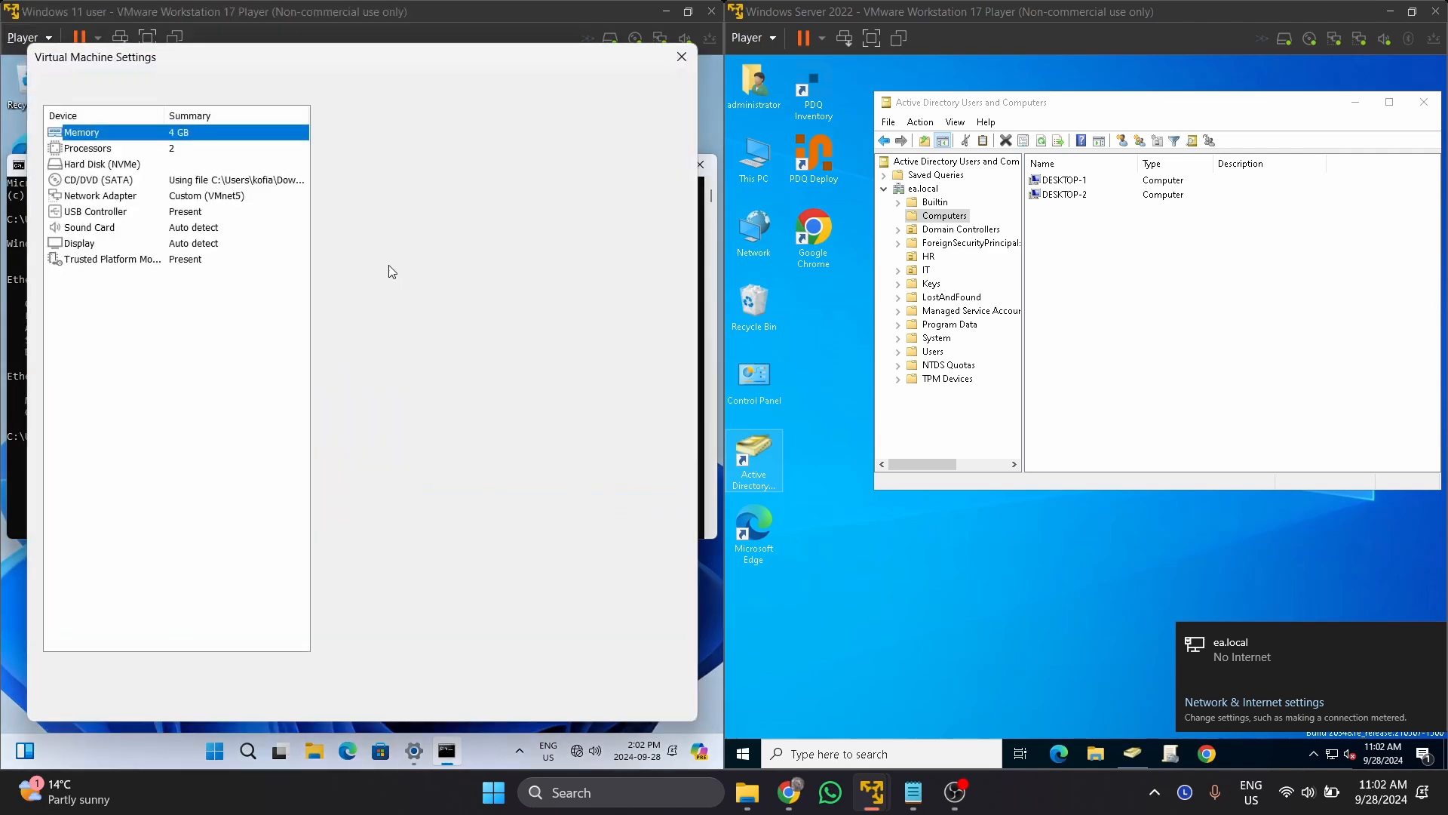
{"action": "left_click", "coordinate": [223, 198]}
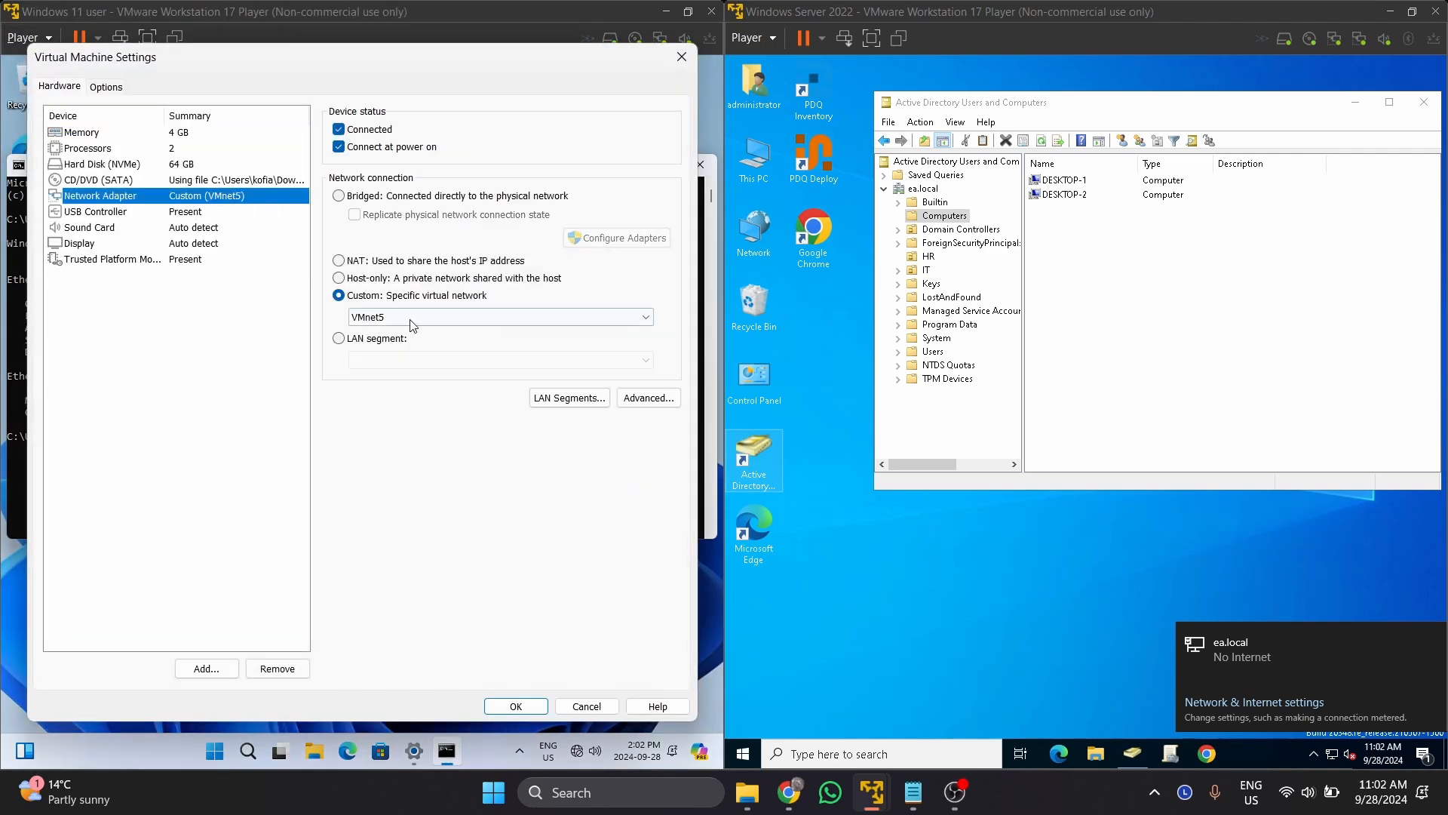
{"action": "left_click", "coordinate": [683, 58]}
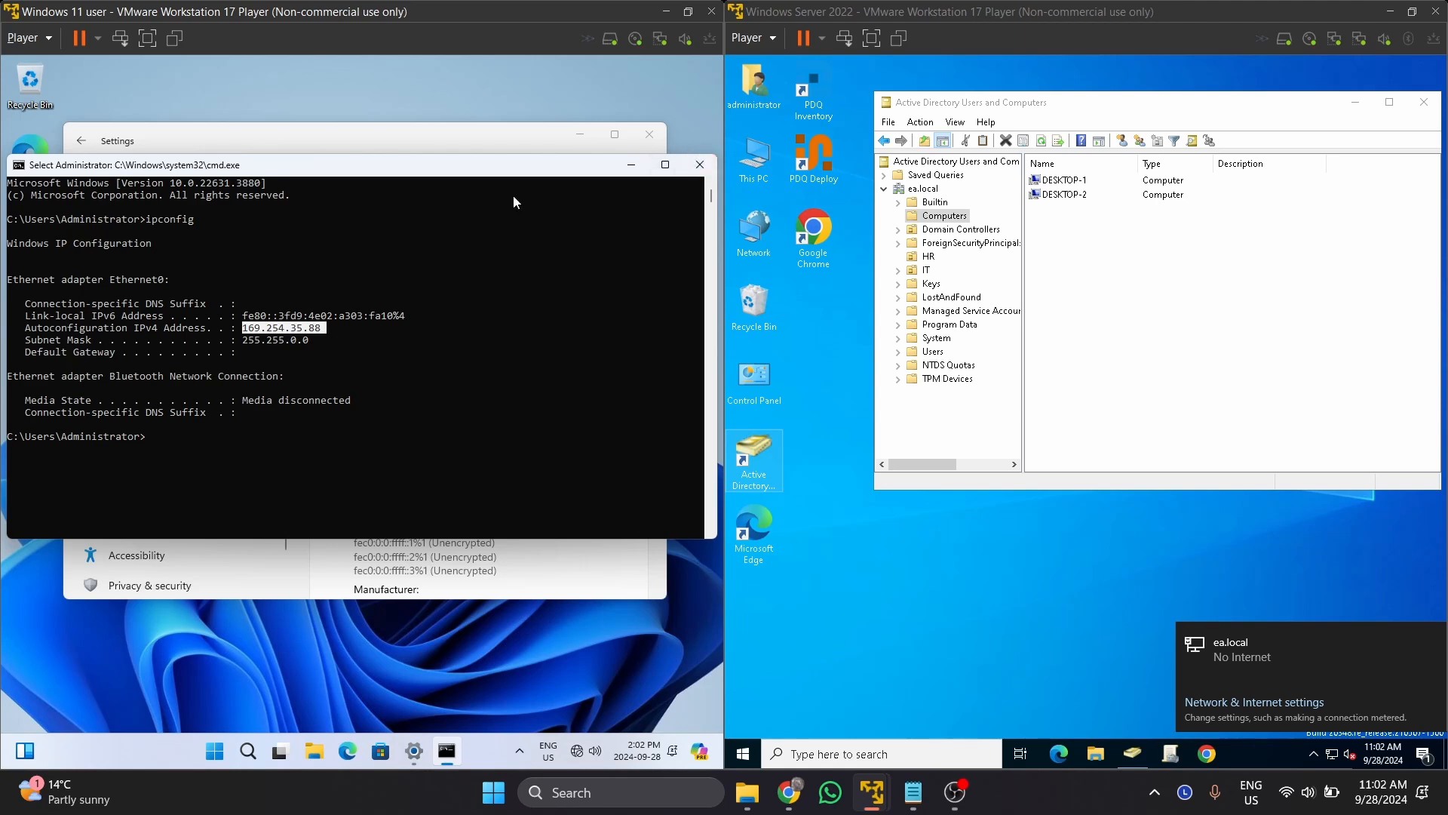
{"action": "left_click", "coordinate": [699, 172]}
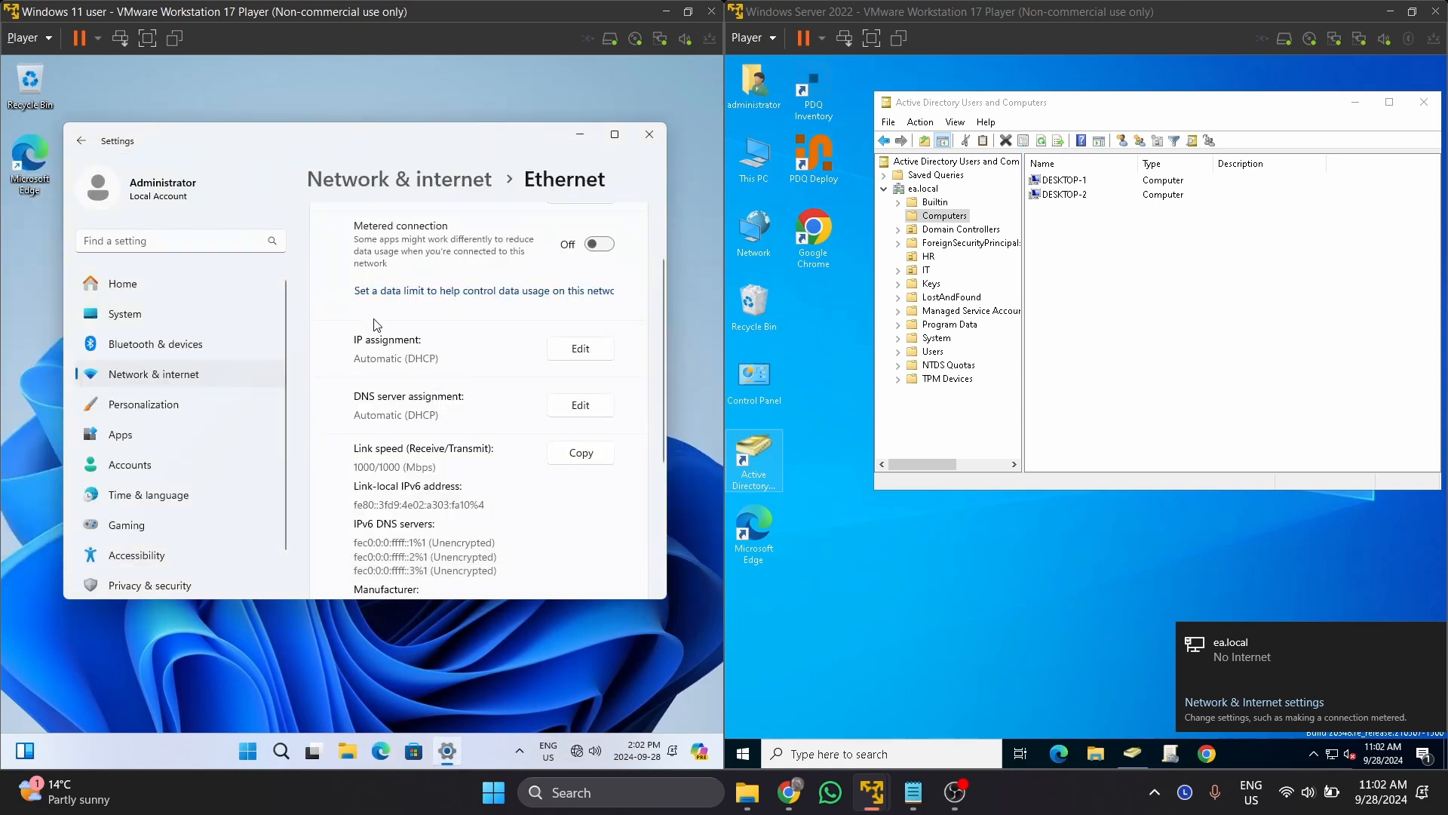
Set the Ethernet IP assignment to Manual and turn IPv4 on.
{"action": "scroll", "coordinate": [373, 332], "scroll_direction": "down", "scroll_amount": 2}
{"action": "scroll", "coordinate": [371, 339], "scroll_direction": "up", "scroll_amount": 2}
{"action": "left_click", "coordinate": [577, 352]}
{"action": "left_click", "coordinate": [398, 339]}
{"action": "left_click", "coordinate": [300, 369]}
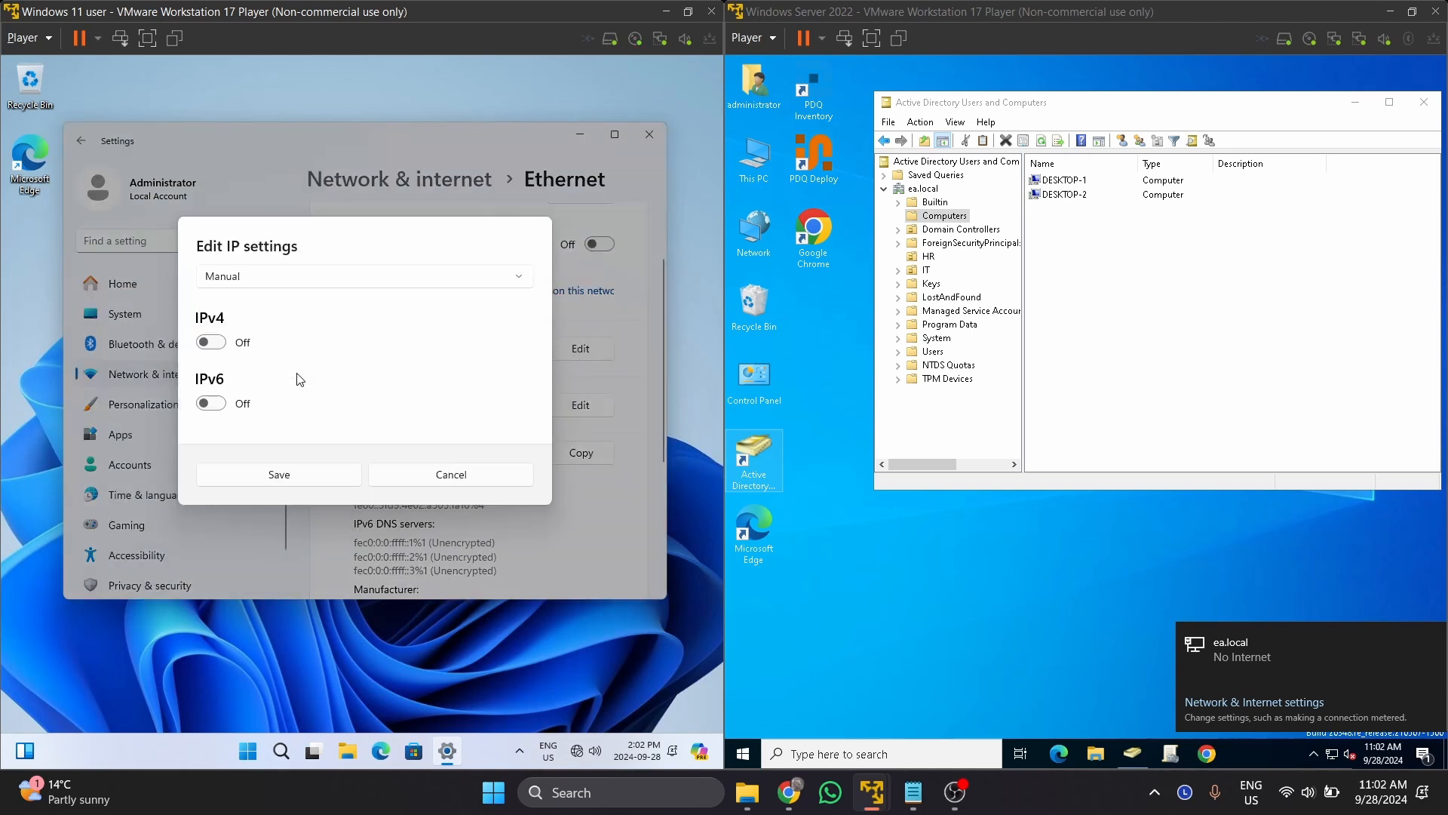
{"action": "left_click", "coordinate": [214, 340]}
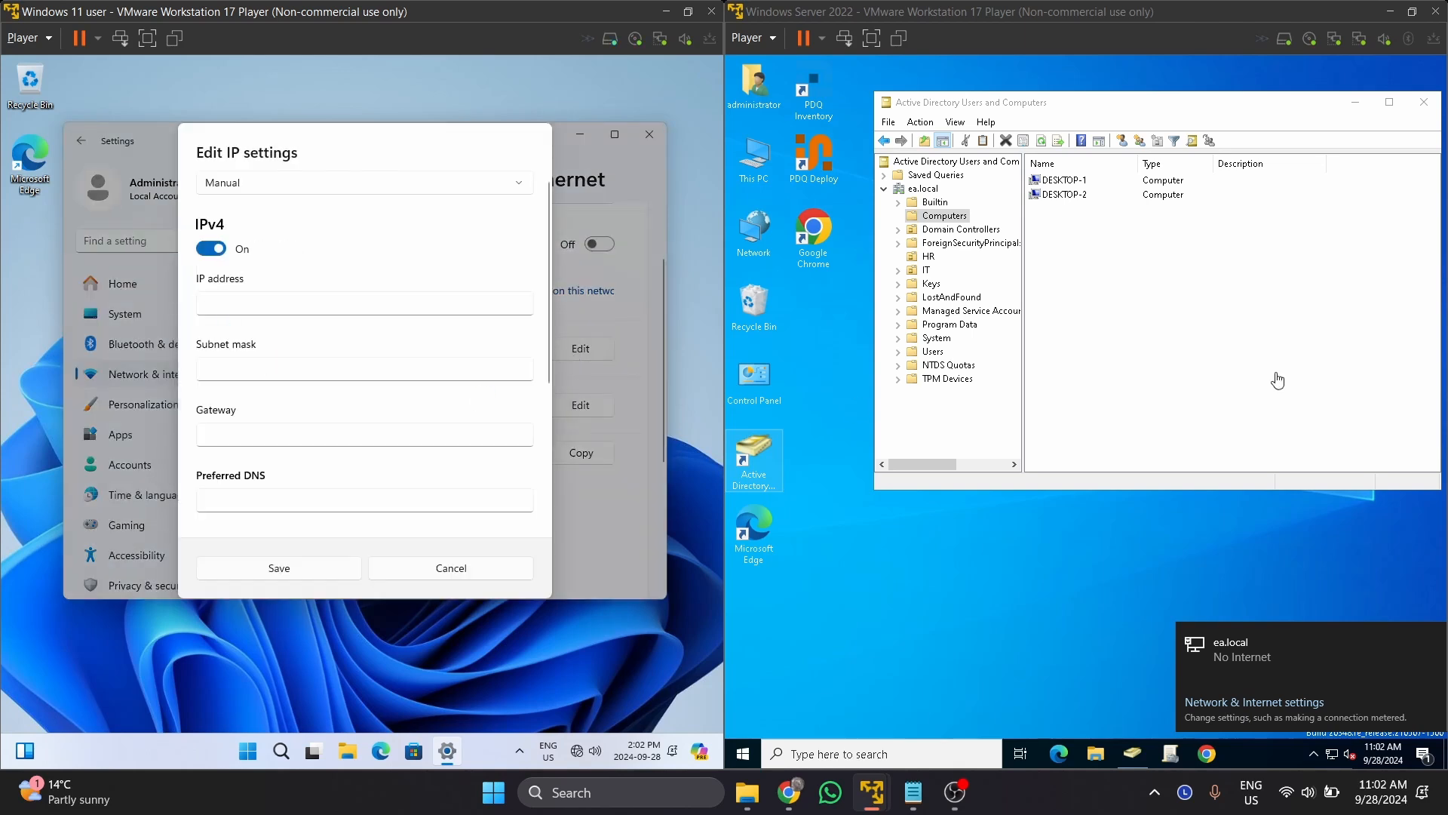
Check the server's network connection status and start a search on the server.
{"action": "left_click", "coordinate": [1011, 577]}
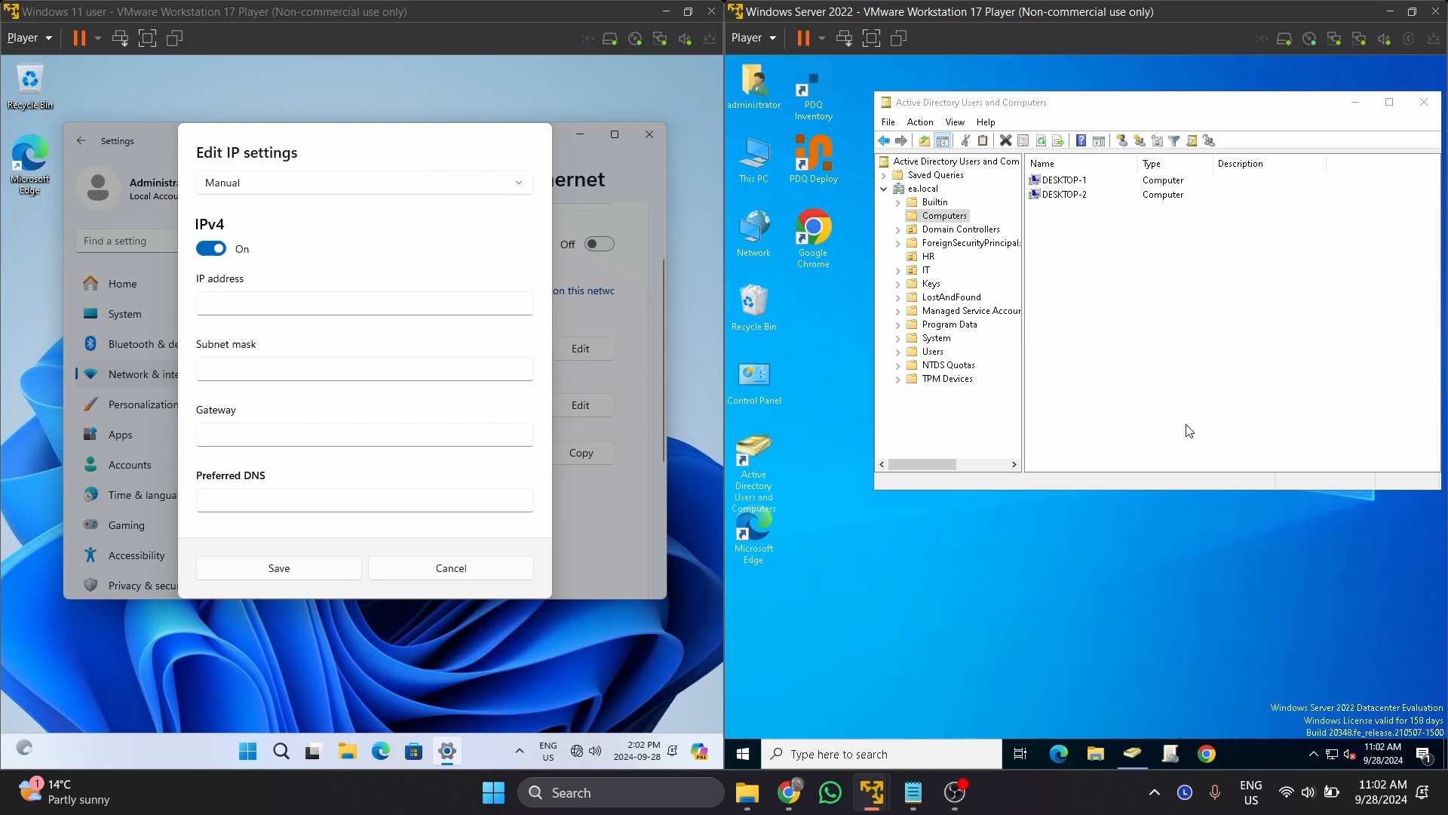
{"action": "left_click", "coordinate": [1329, 754]}
{"action": "left_click", "coordinate": [884, 758]}
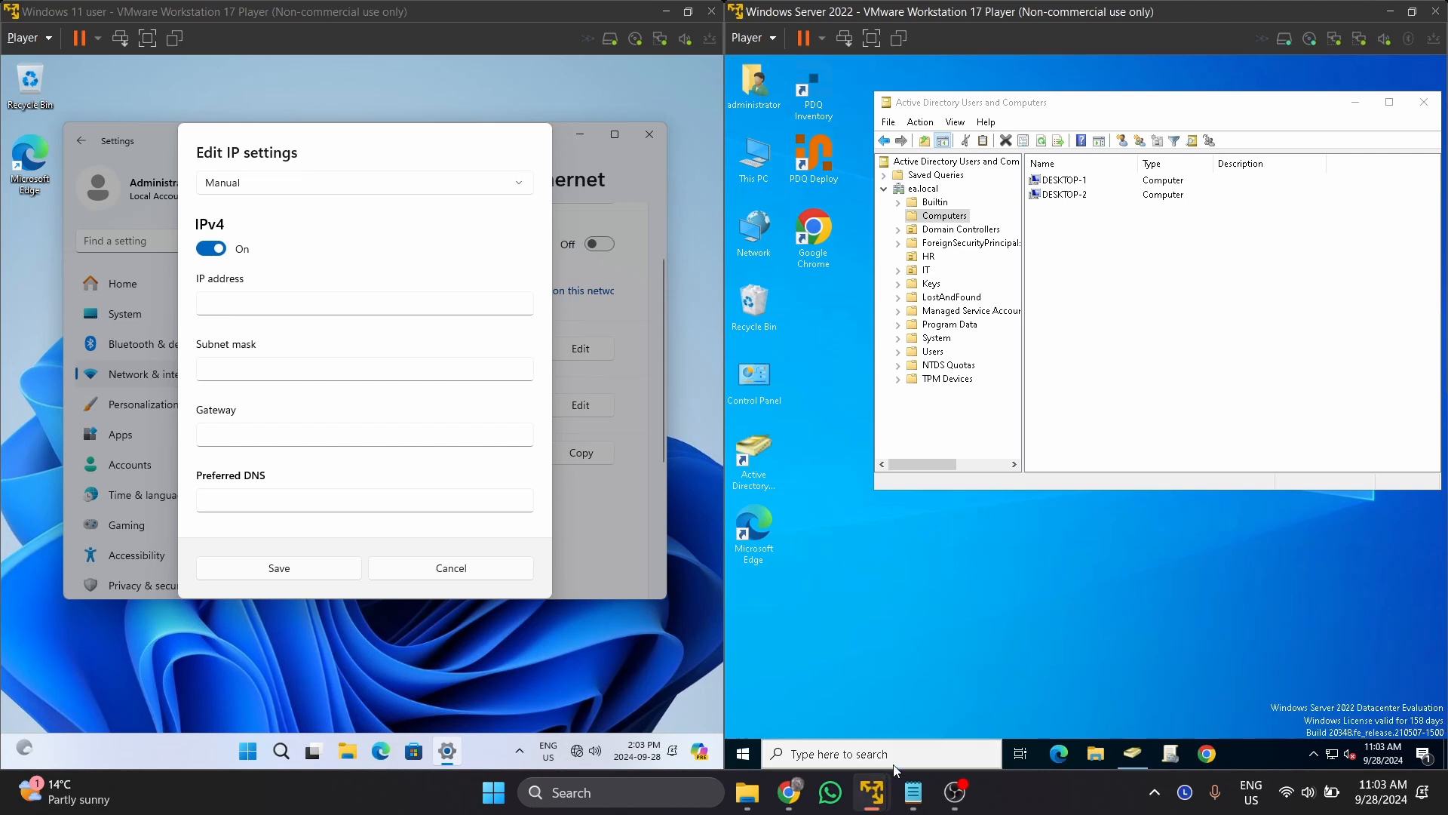
Run ipconfig on the server, showing Internal adapter 192.168.20.5 with gateway 192.168.20.1.
{"action": "type", "text": "cmd"}
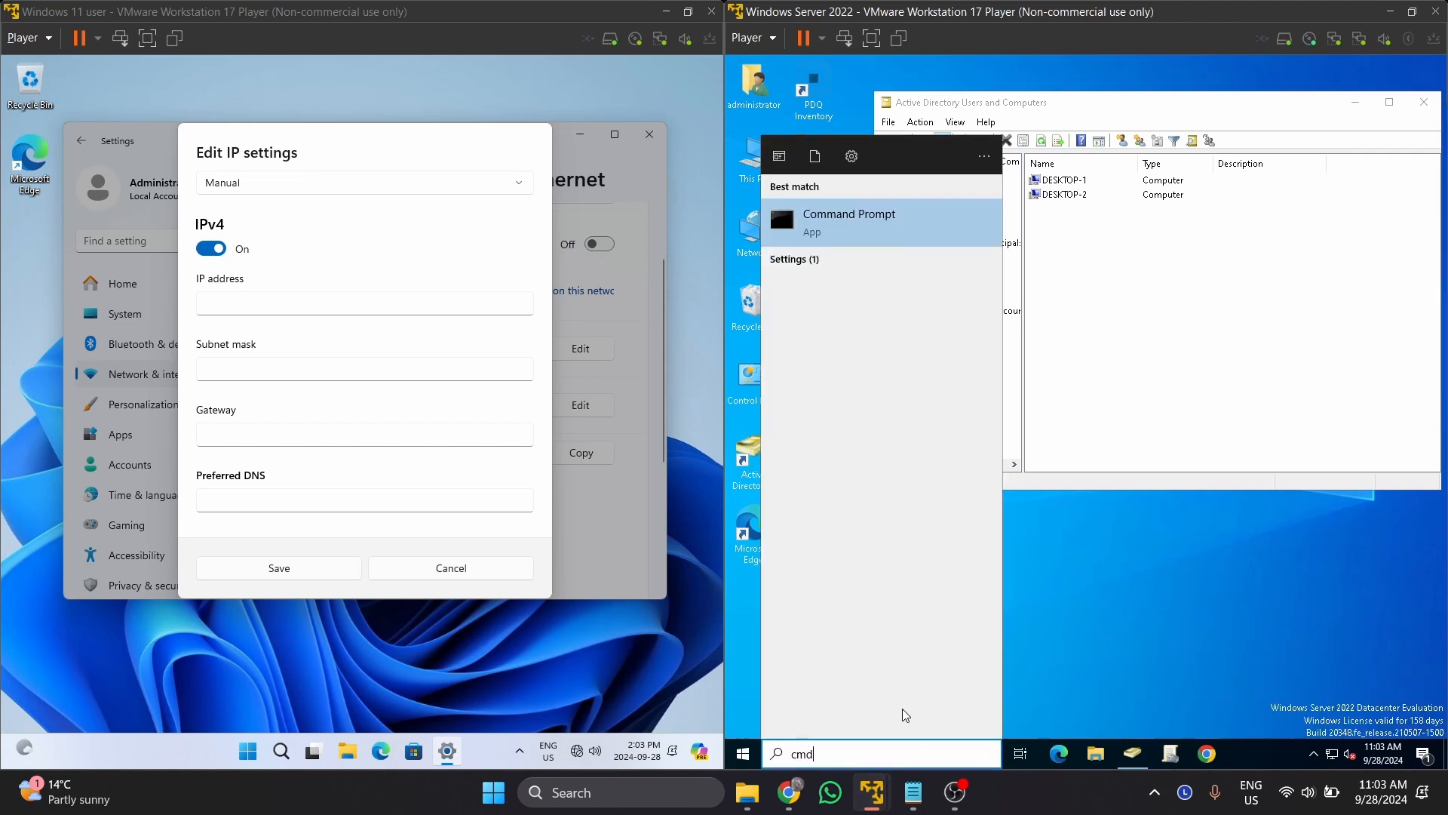
{"action": "key", "text": "Return"}
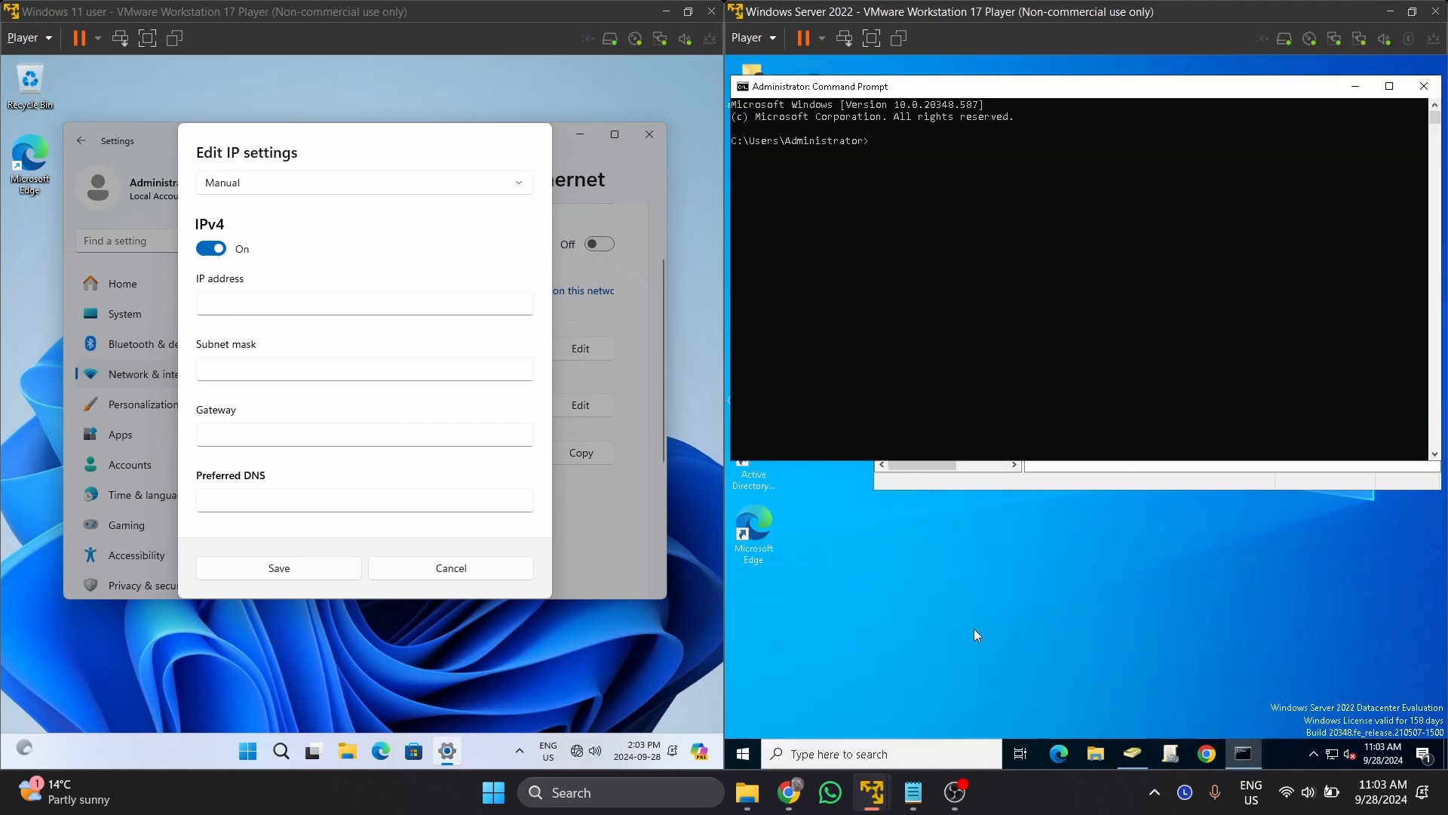
{"action": "left_click", "coordinate": [938, 159]}
{"action": "type", "text": "ipdonfig"}
{"action": "key", "text": "Return"}
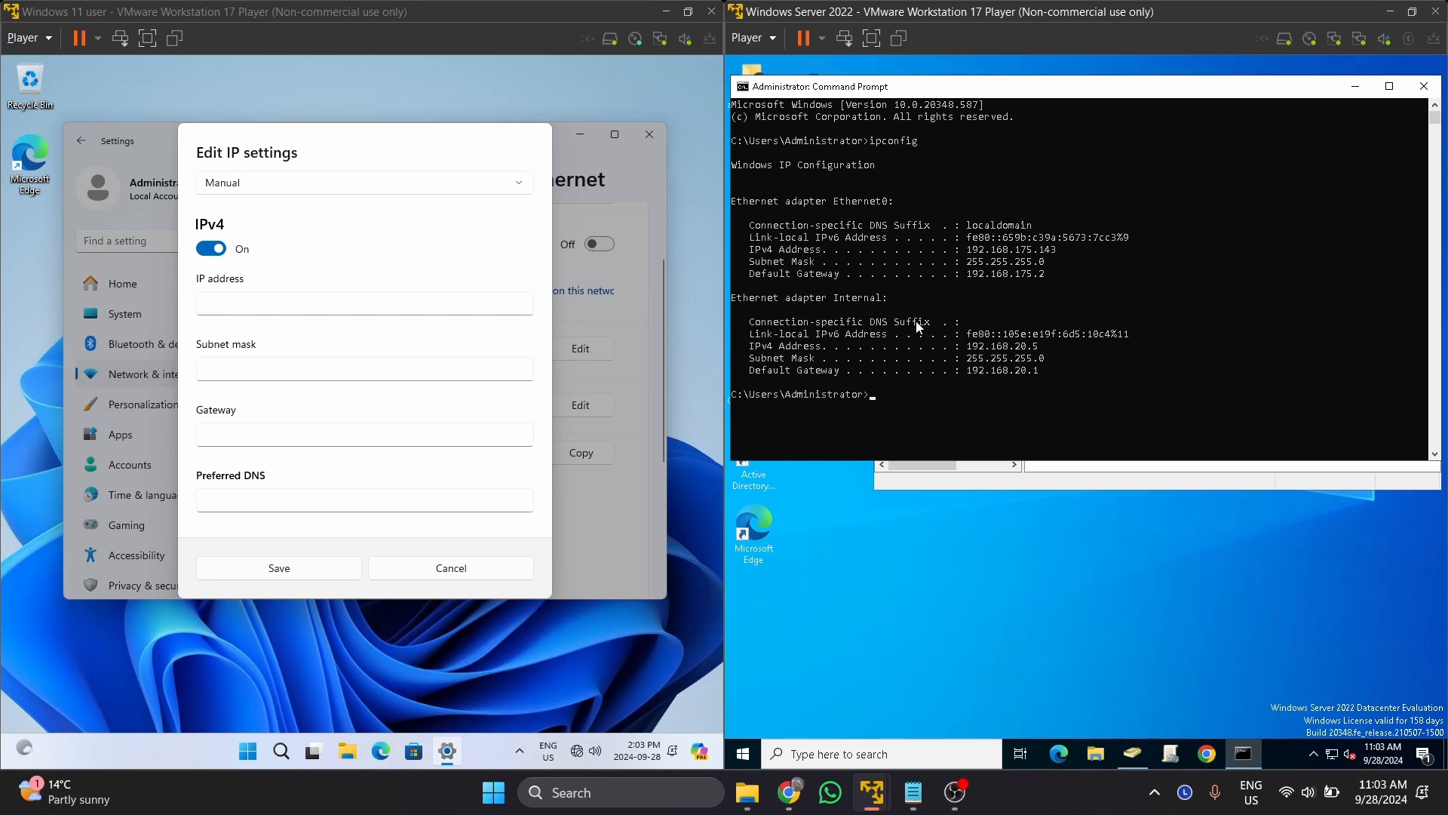
{"action": "left_click", "coordinate": [837, 298]}
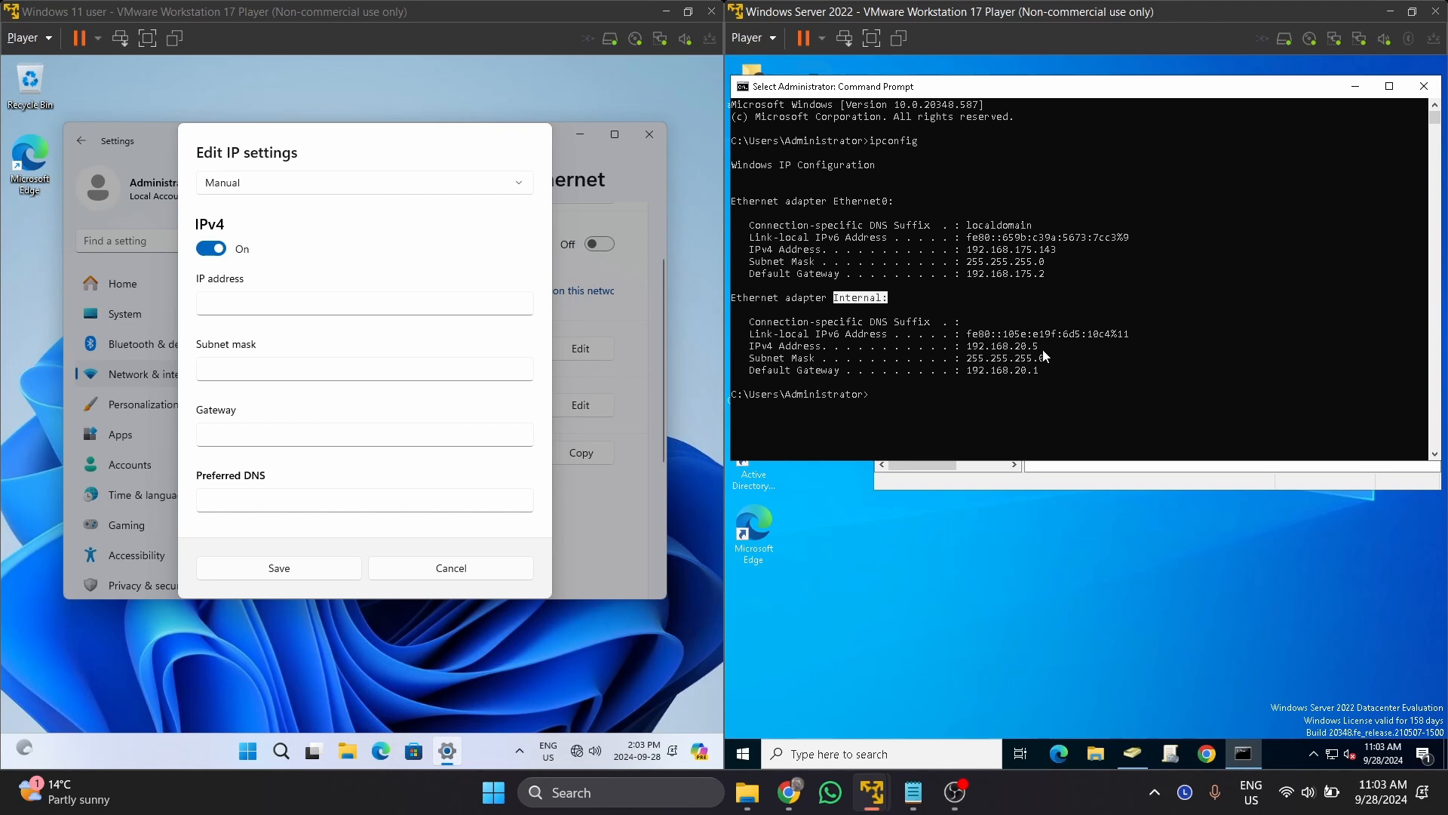
Enter IP address 192.168.20.10 with subnet mask 255.255.255.0.
{"action": "left_click", "coordinate": [398, 303]}
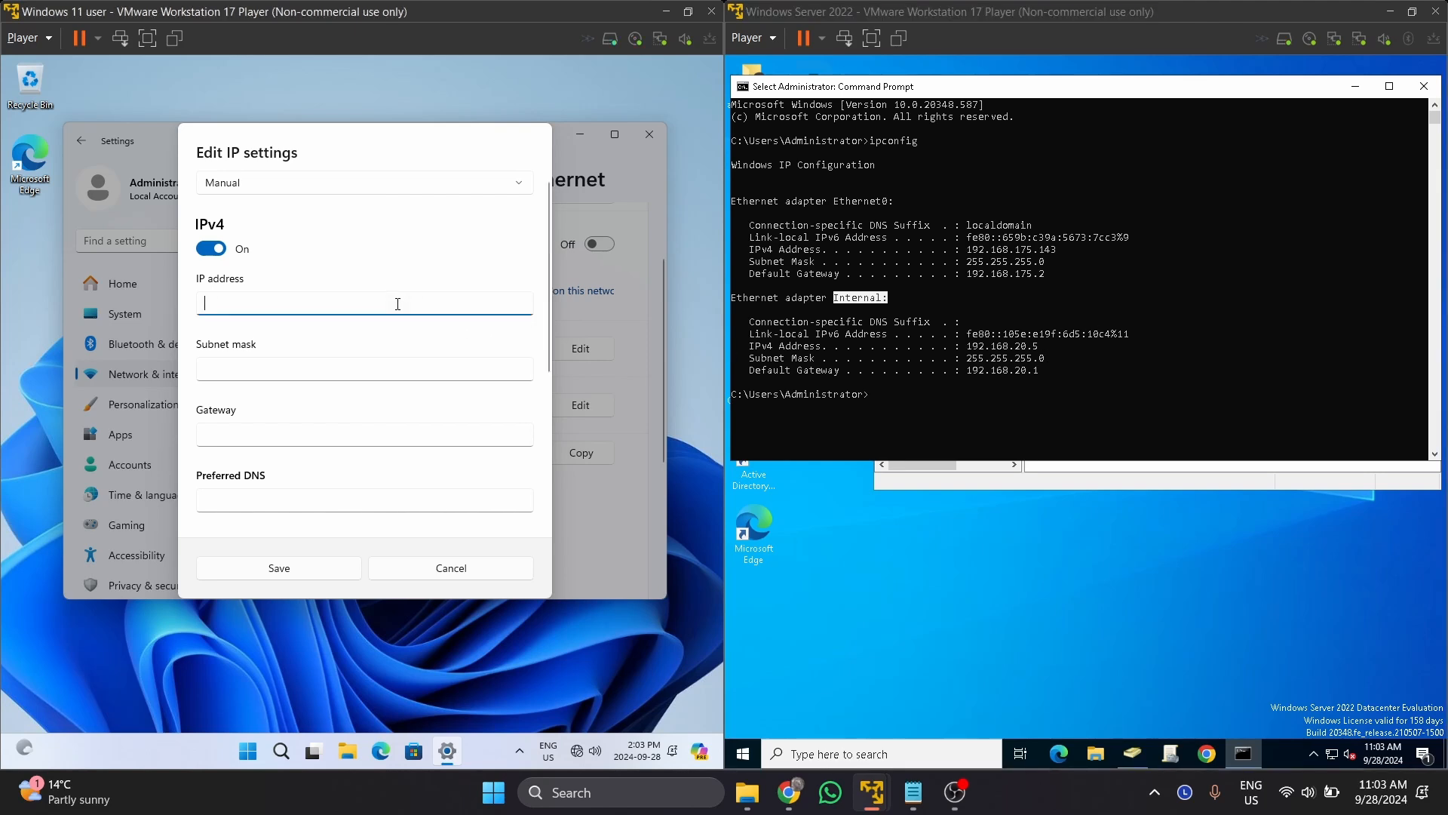
{"action": "scroll", "coordinate": [399, 309], "scroll_direction": "down", "scroll_amount": 1}
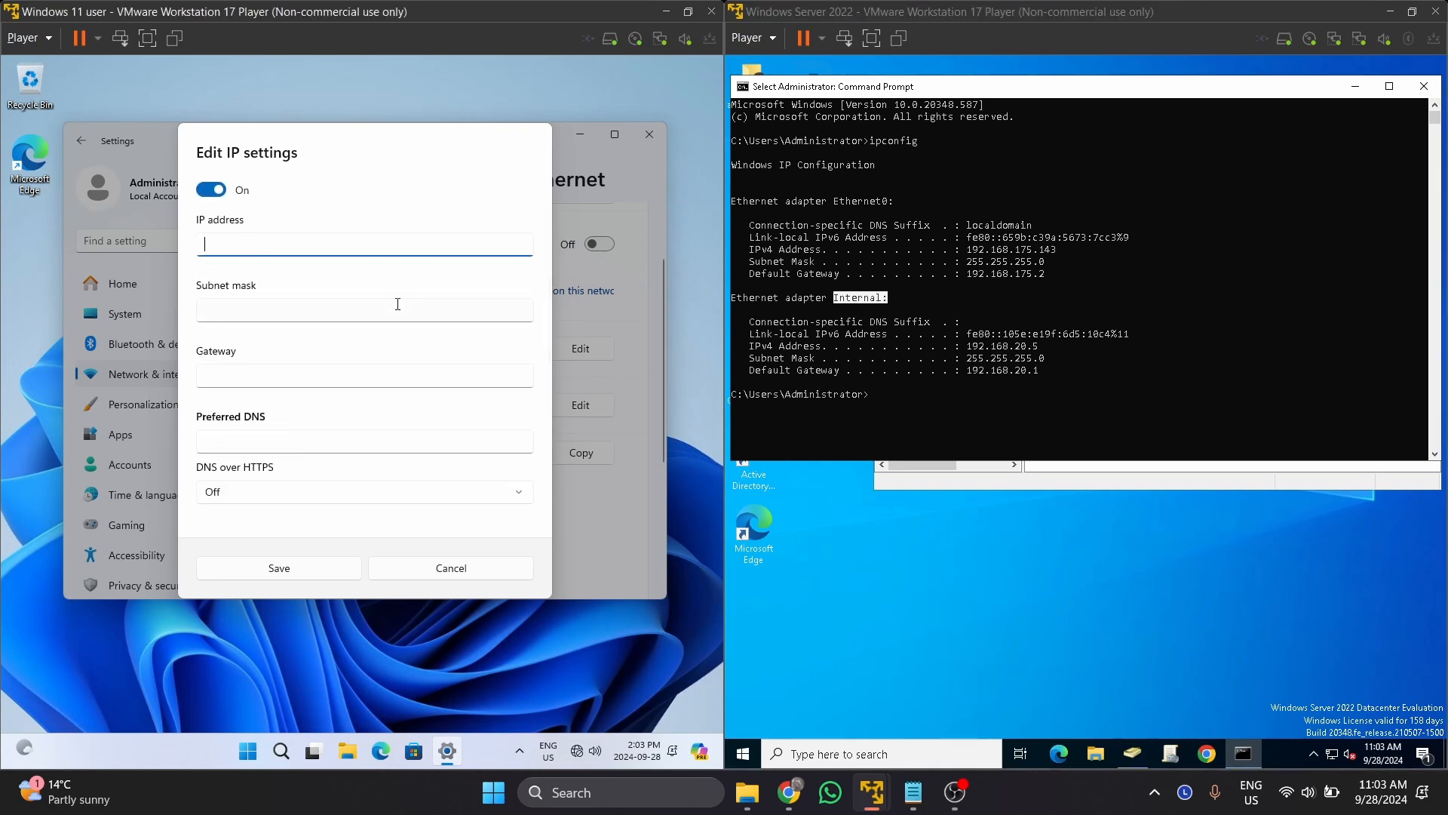
{"action": "type", "text": "192.168.20"}
{"action": "type", "text": ".10"}
{"action": "left_click", "coordinate": [312, 315]}
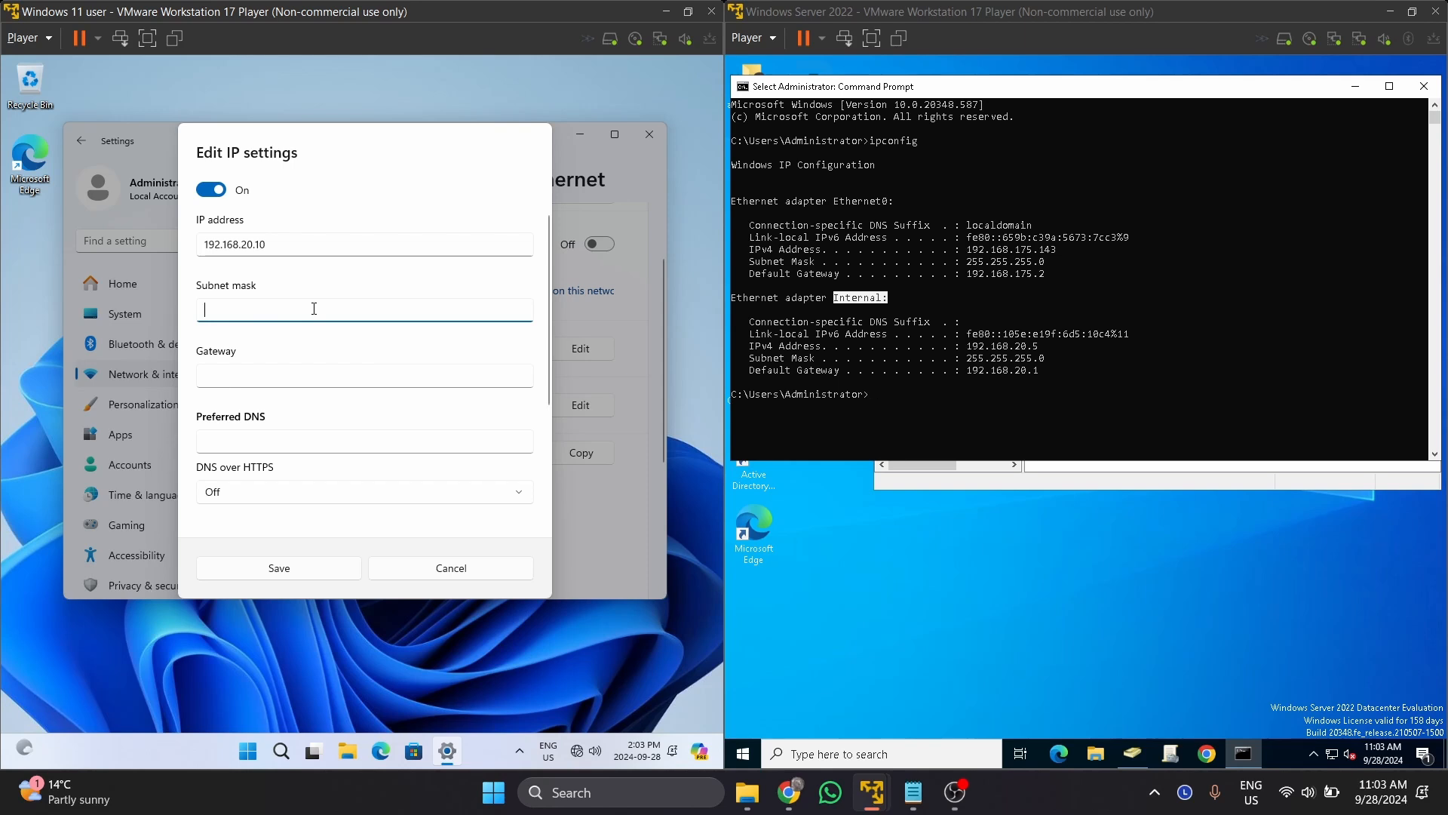
{"action": "type", "text": "255.255.255.0"}
Set gateway 192.168.20.1 and preferred DNS 192.168.20.5, then save.
{"action": "left_click", "coordinate": [274, 377]}
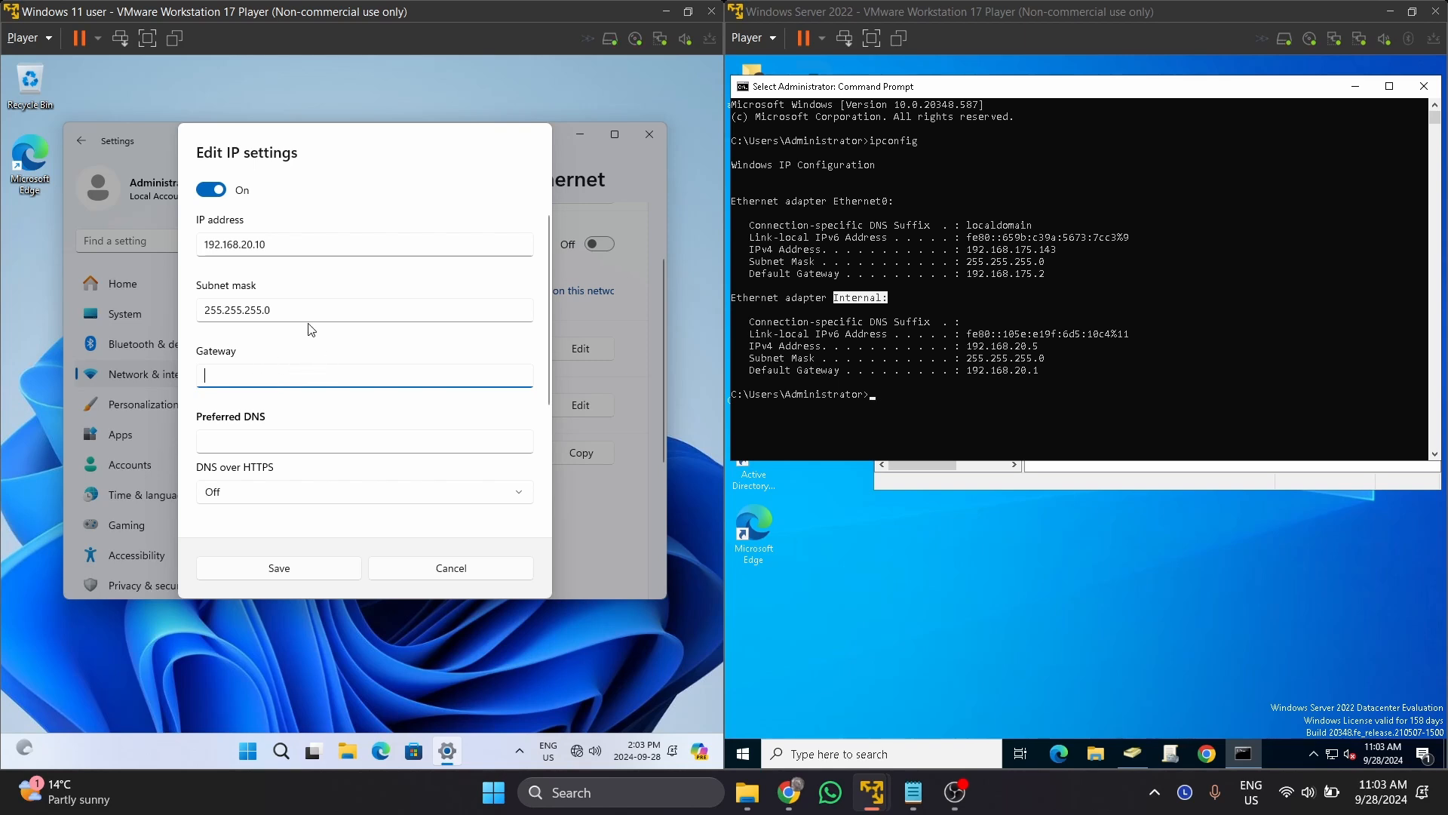
{"action": "scroll", "coordinate": [313, 354], "scroll_direction": "down", "scroll_amount": 3}
{"action": "scroll", "coordinate": [339, 302], "scroll_direction": "up", "scroll_amount": 2}
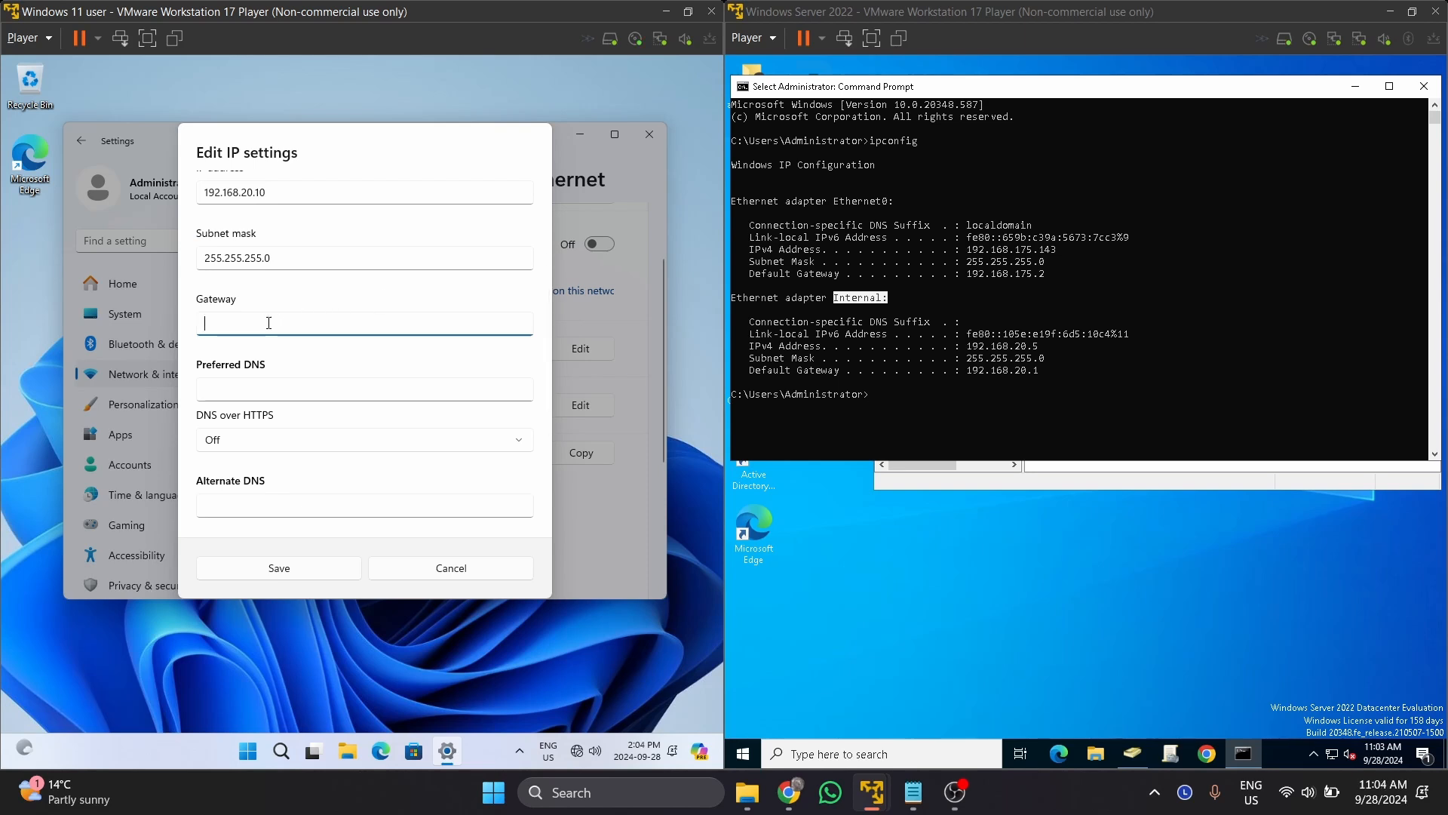
{"action": "type", "text": "192.168"}
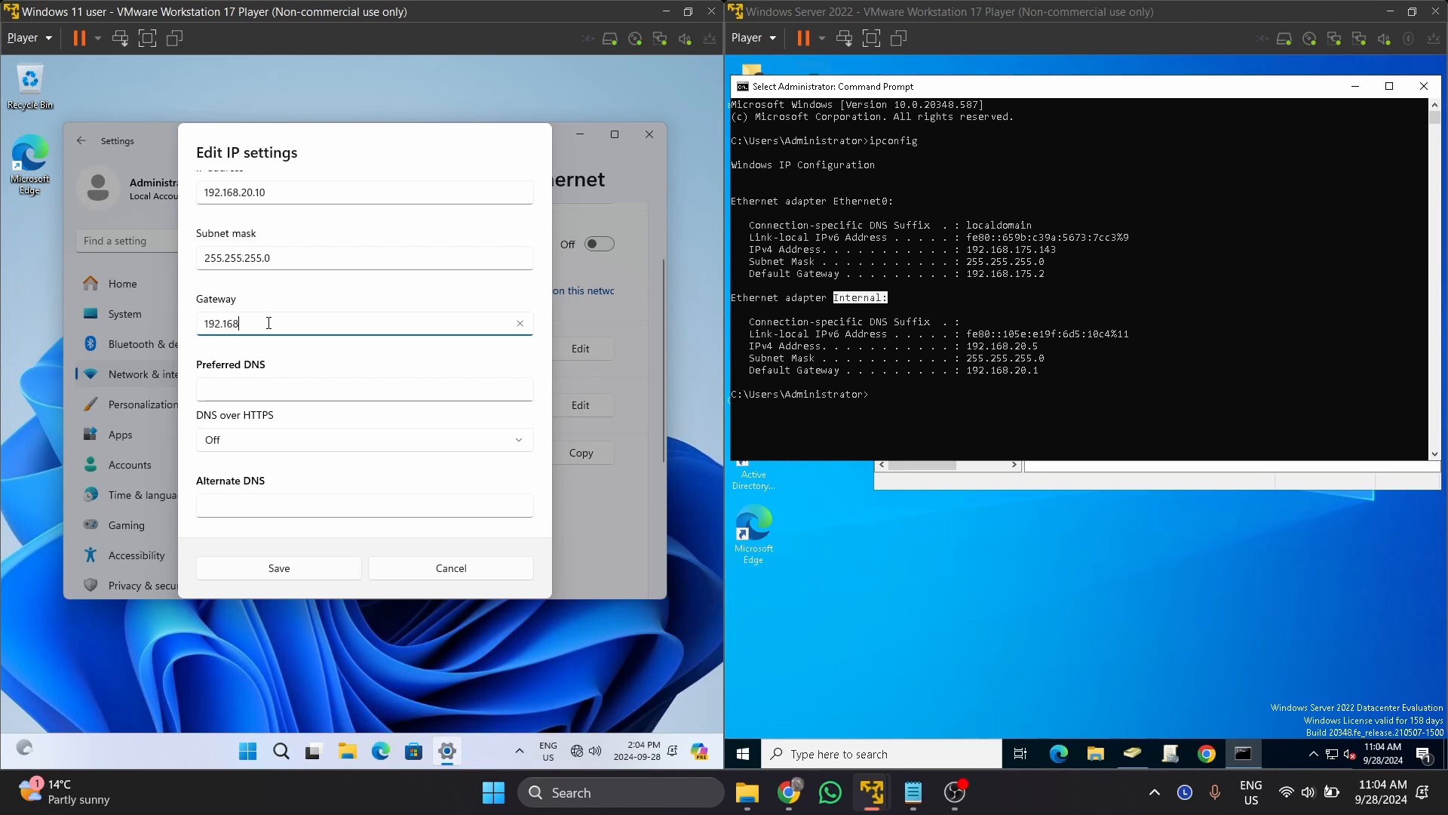
{"action": "type", "text": ".20.1"}
{"action": "left_click", "coordinate": [304, 389]}
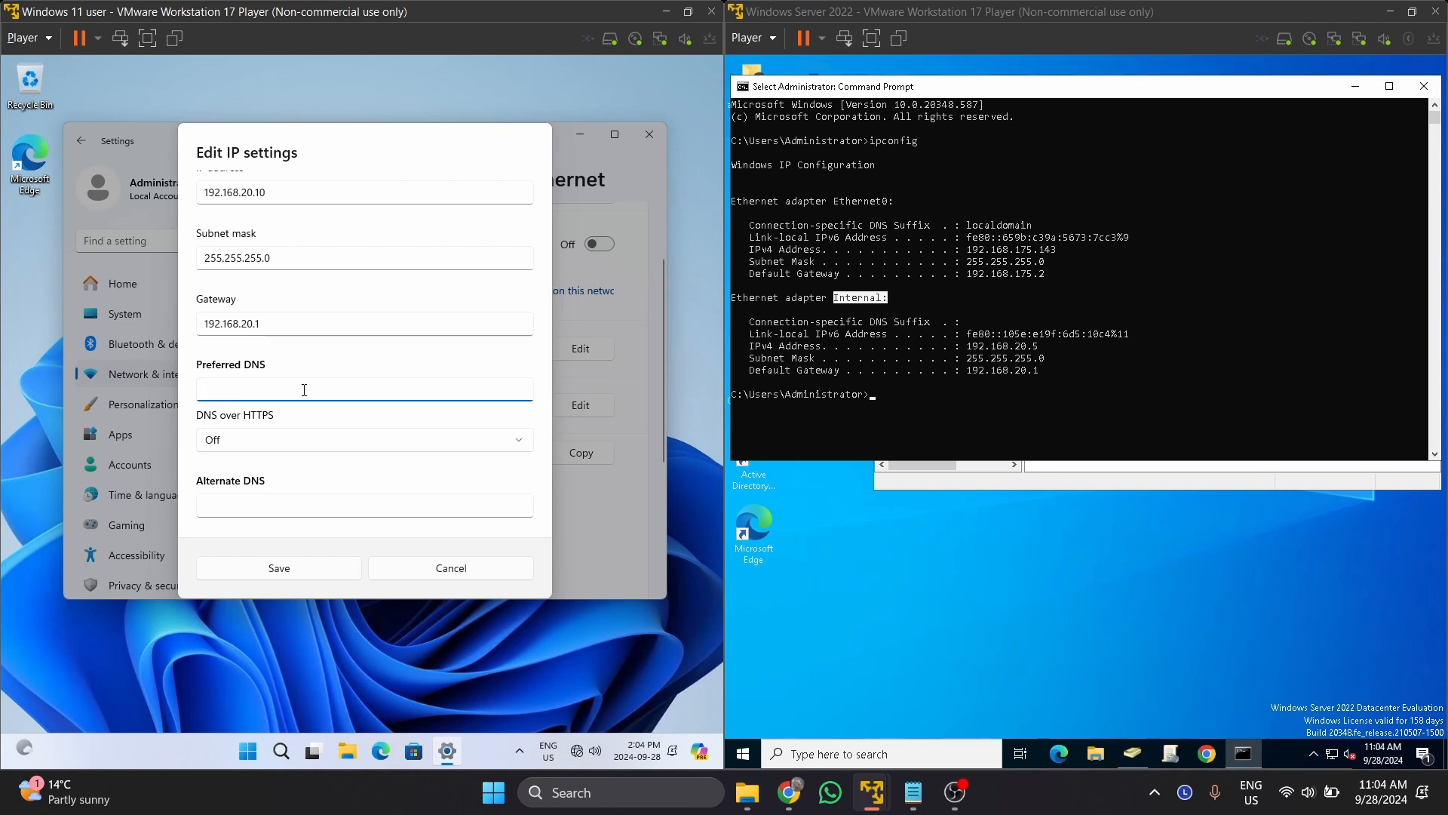
{"action": "type", "text": "192.168.20.5"}
{"action": "scroll", "coordinate": [305, 389], "scroll_direction": "down", "scroll_amount": 3}
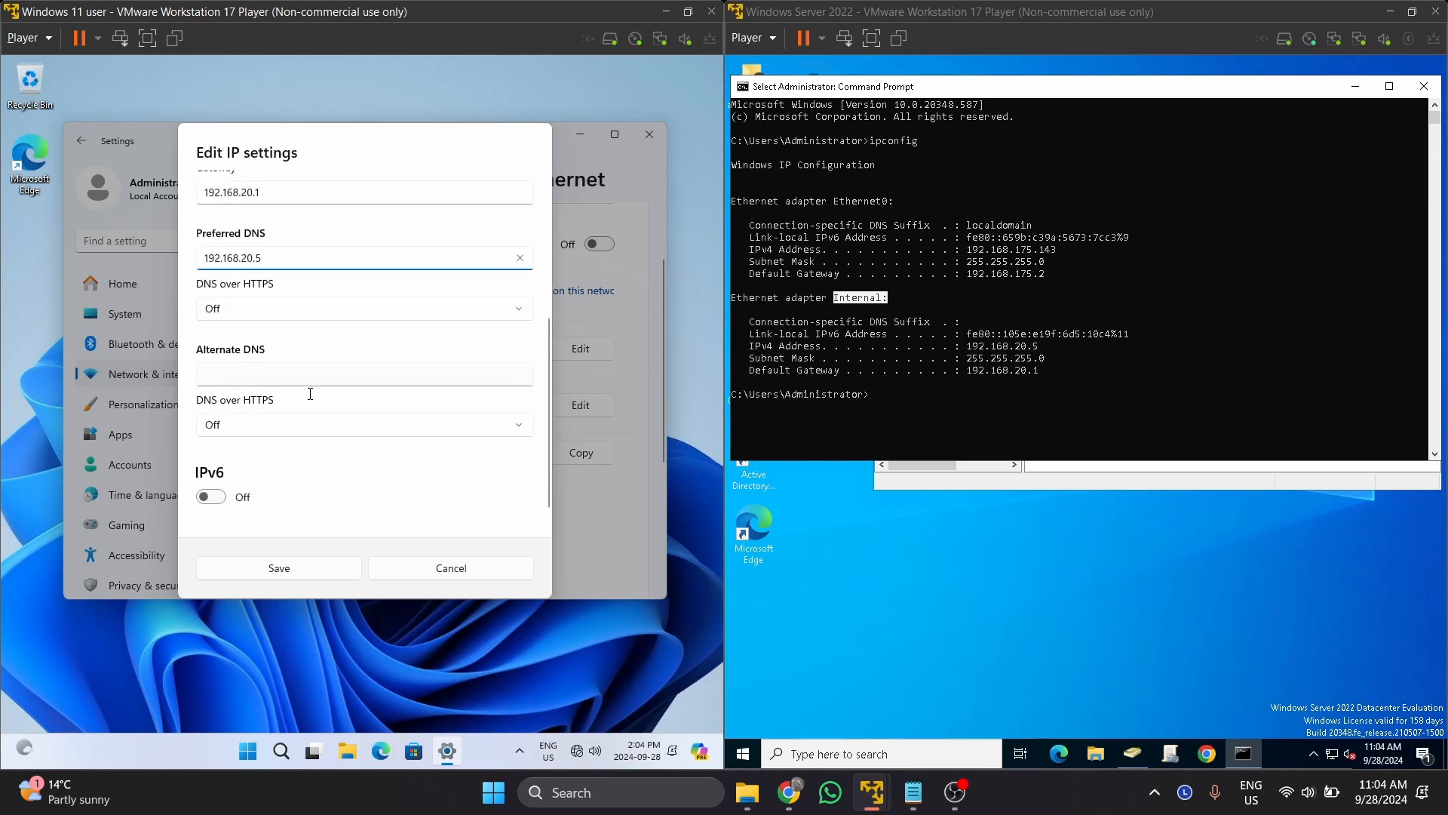
{"action": "left_click", "coordinate": [339, 572]}
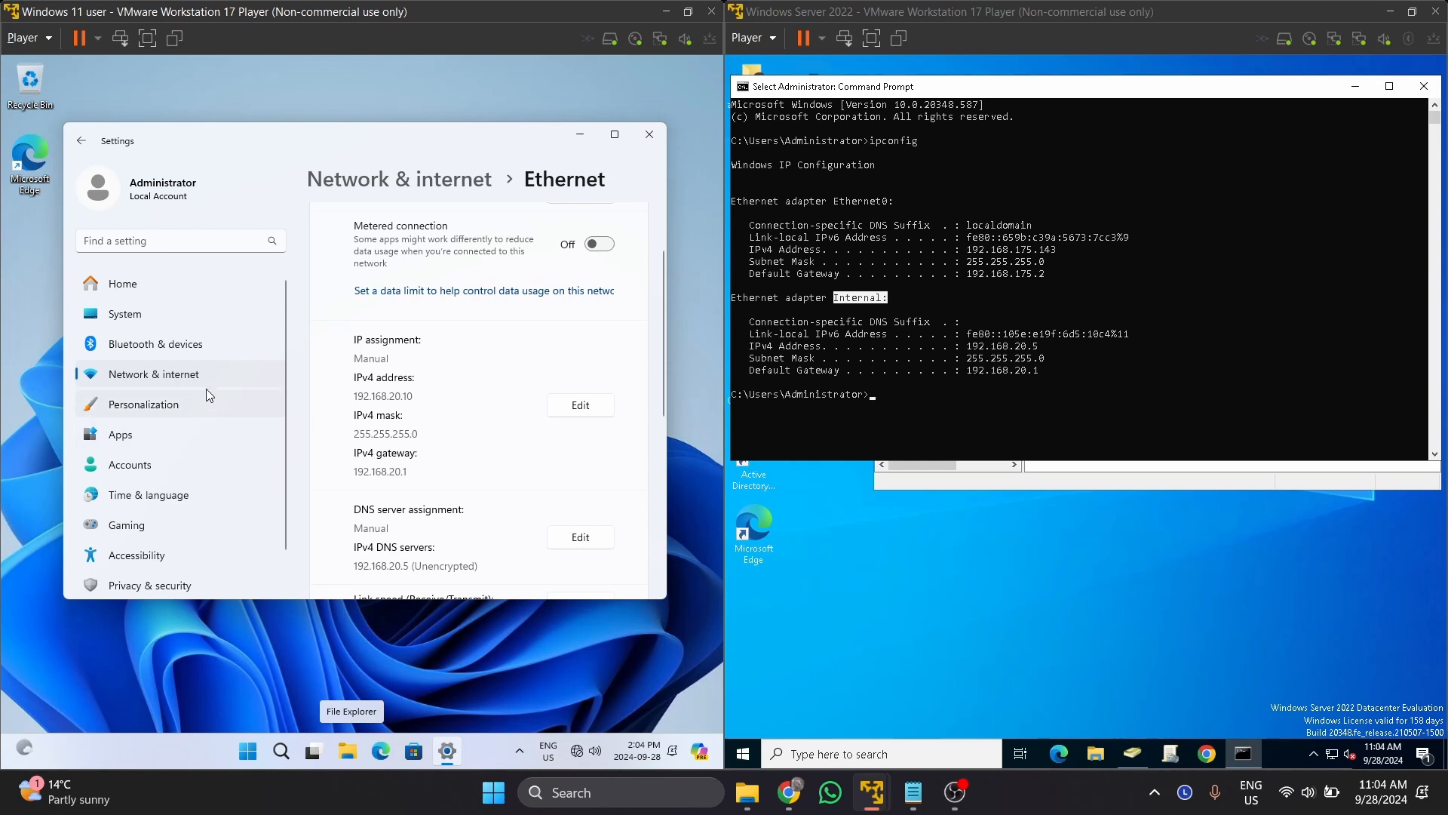
Go to Accounts > Access work or school and start connecting an account.
{"action": "left_click", "coordinate": [149, 458]}
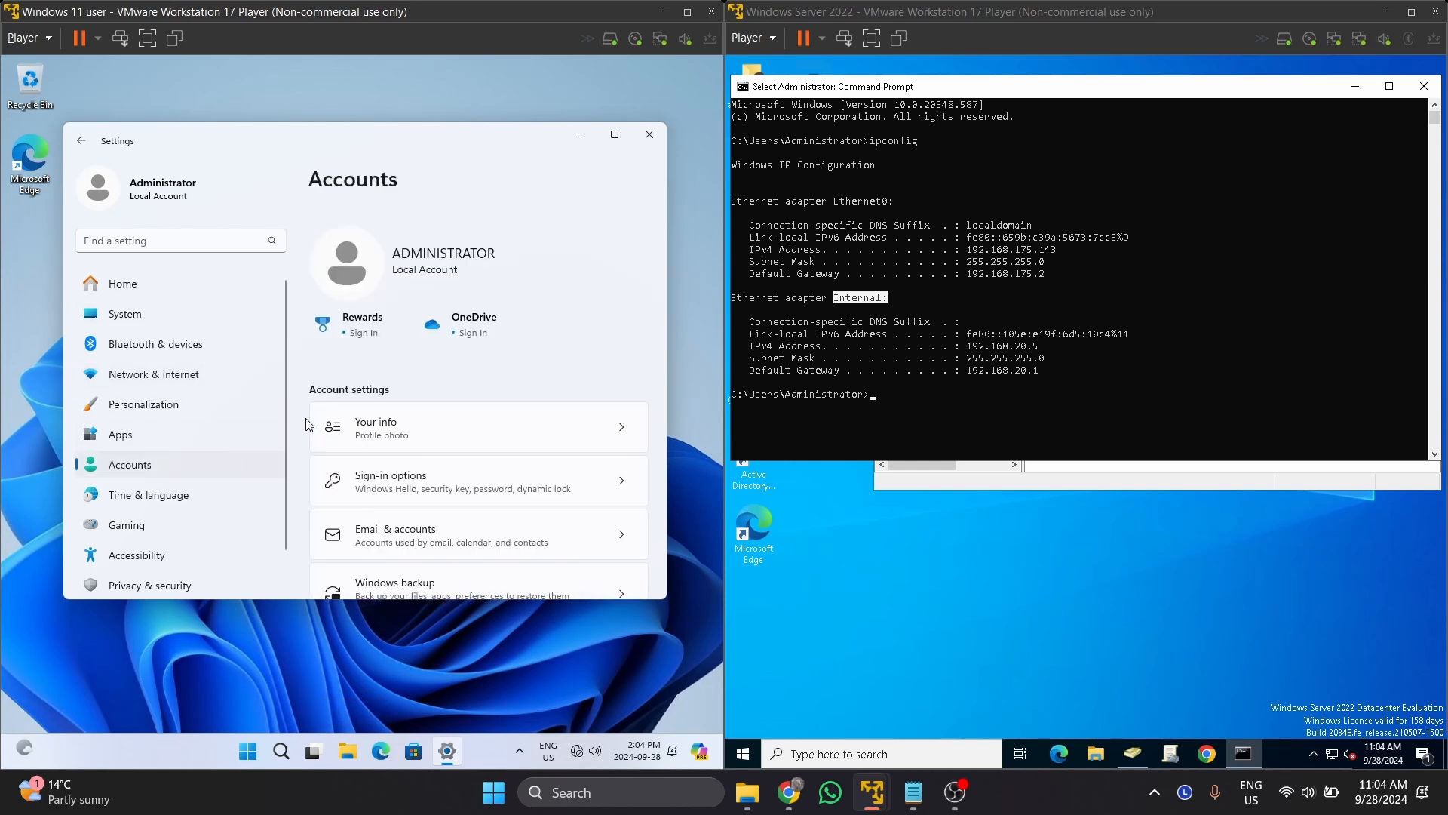
{"action": "scroll", "coordinate": [475, 494], "scroll_direction": "down", "scroll_amount": 4}
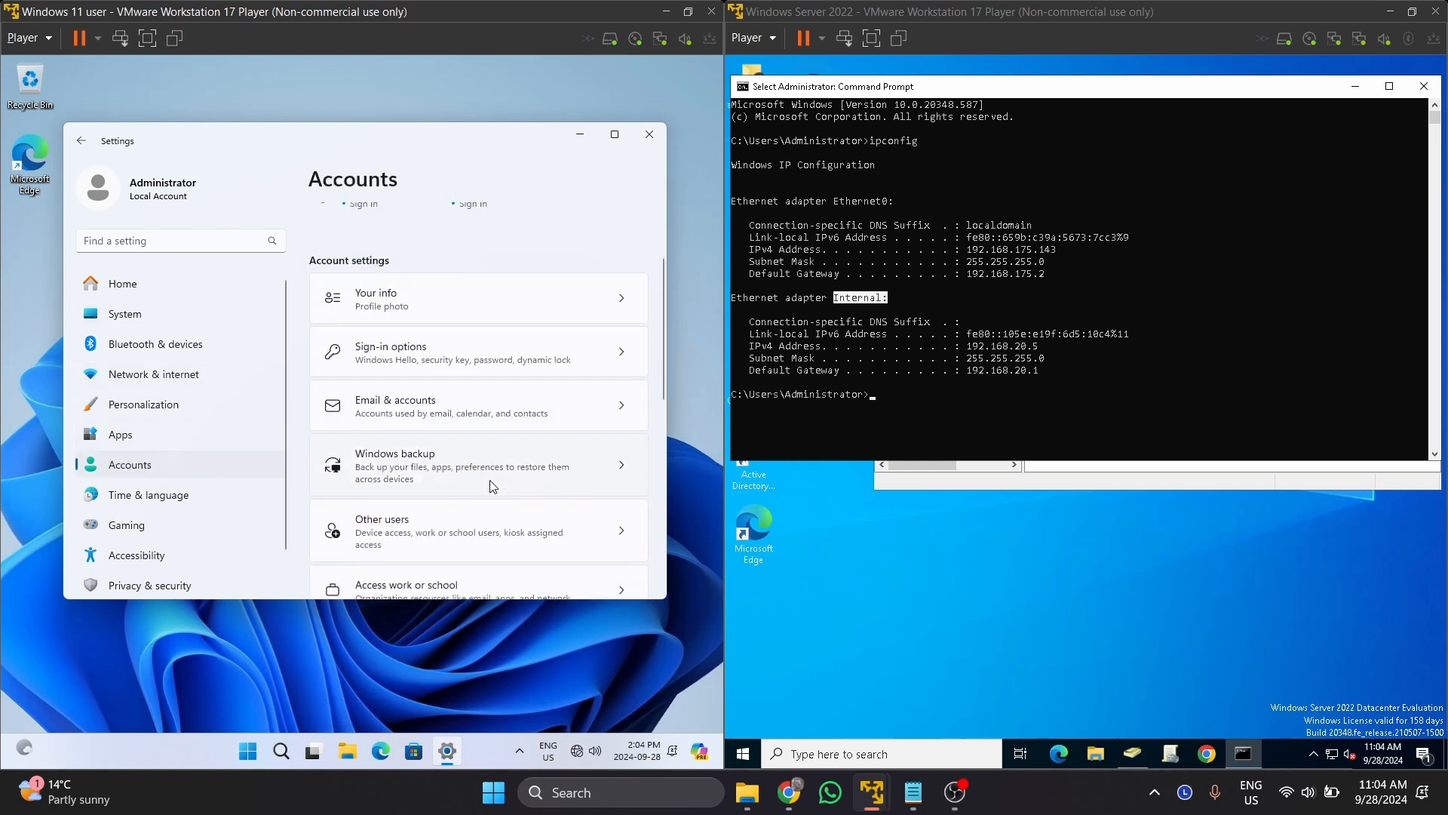
{"action": "scroll", "coordinate": [492, 485], "scroll_direction": "down", "scroll_amount": 2}
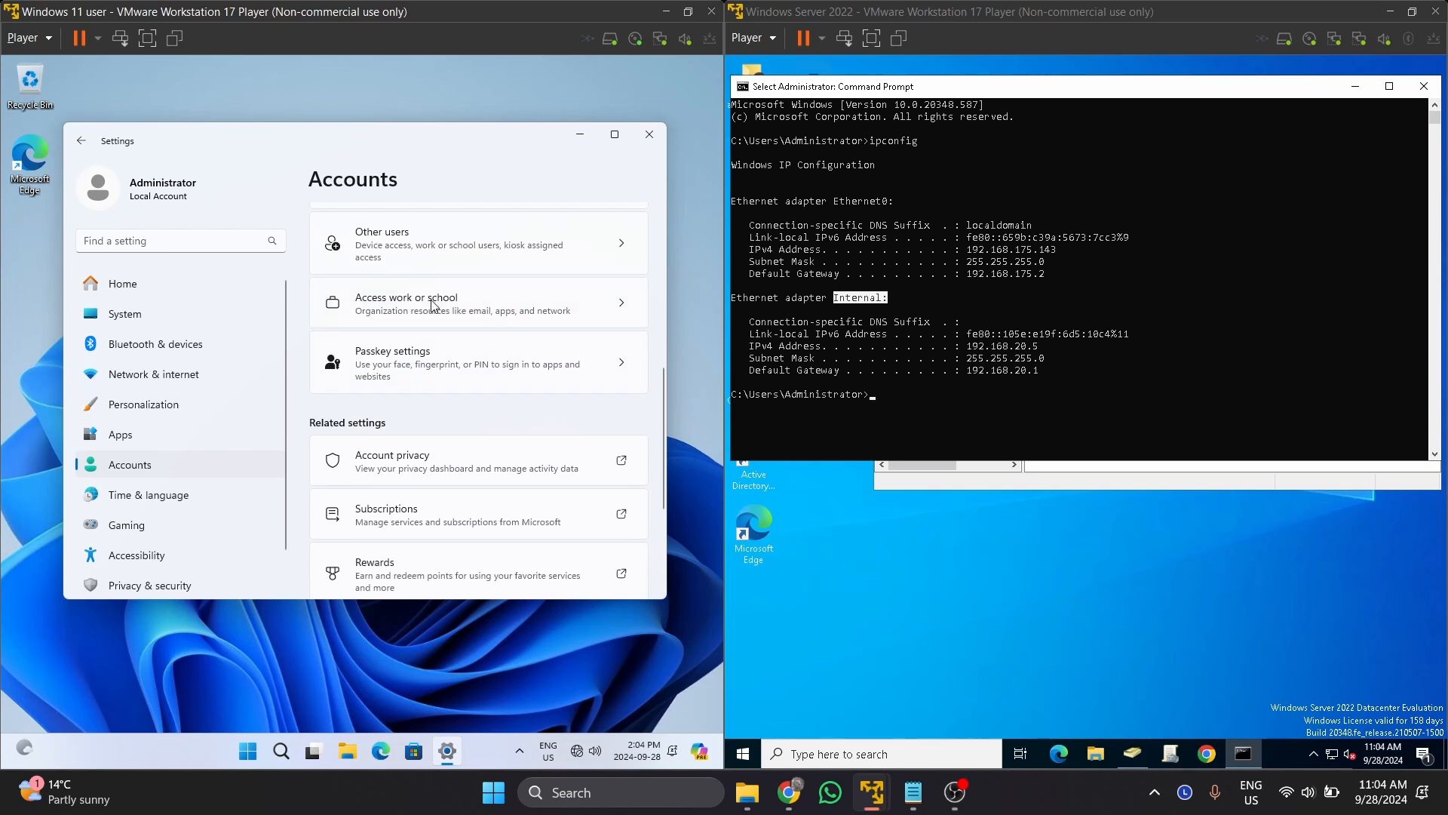
{"action": "left_click", "coordinate": [434, 306]}
{"action": "left_click", "coordinate": [573, 273]}
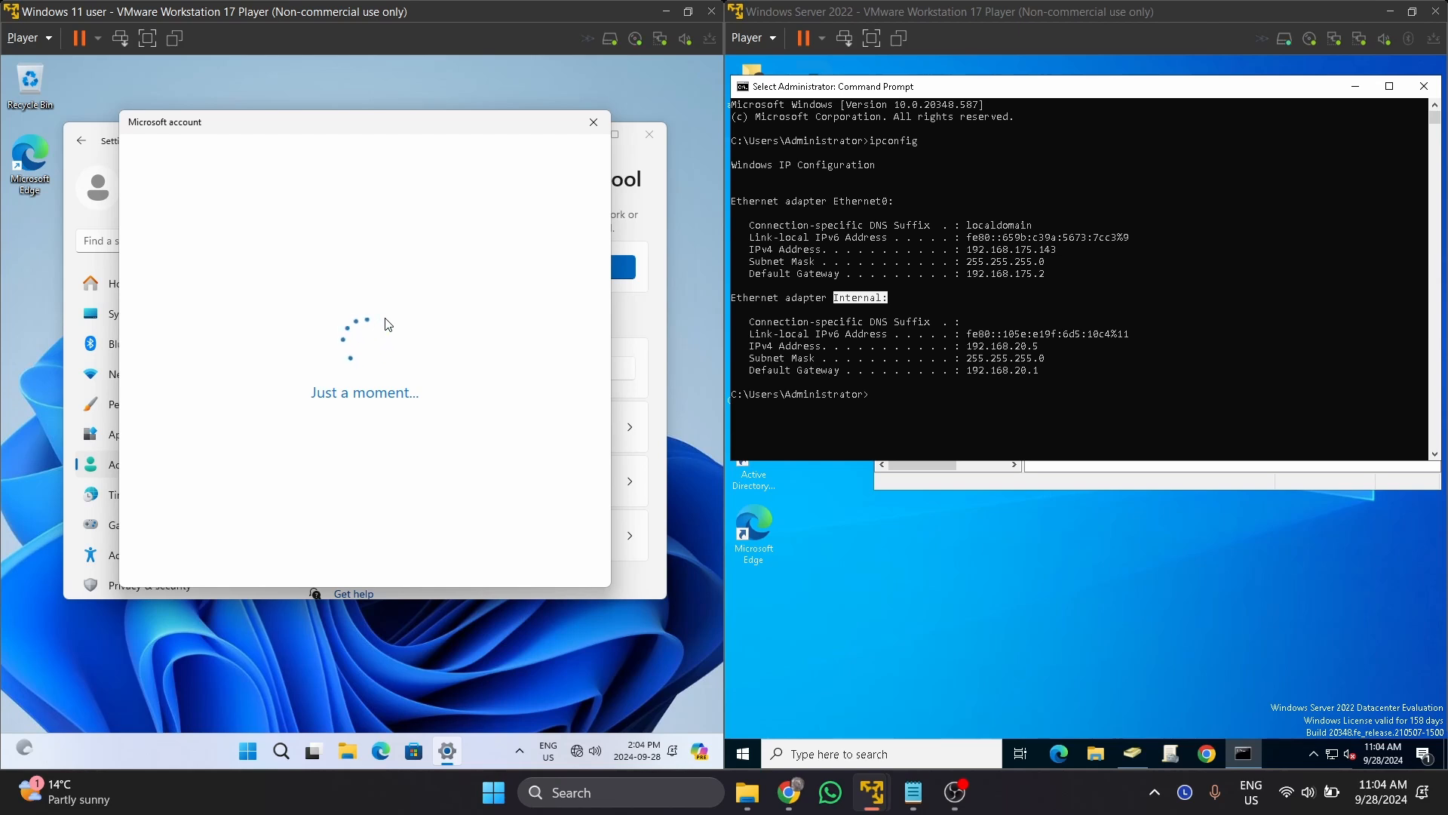
{"action": "left_click_drag", "start_coordinate": [418, 123], "coordinate": [384, 104]}
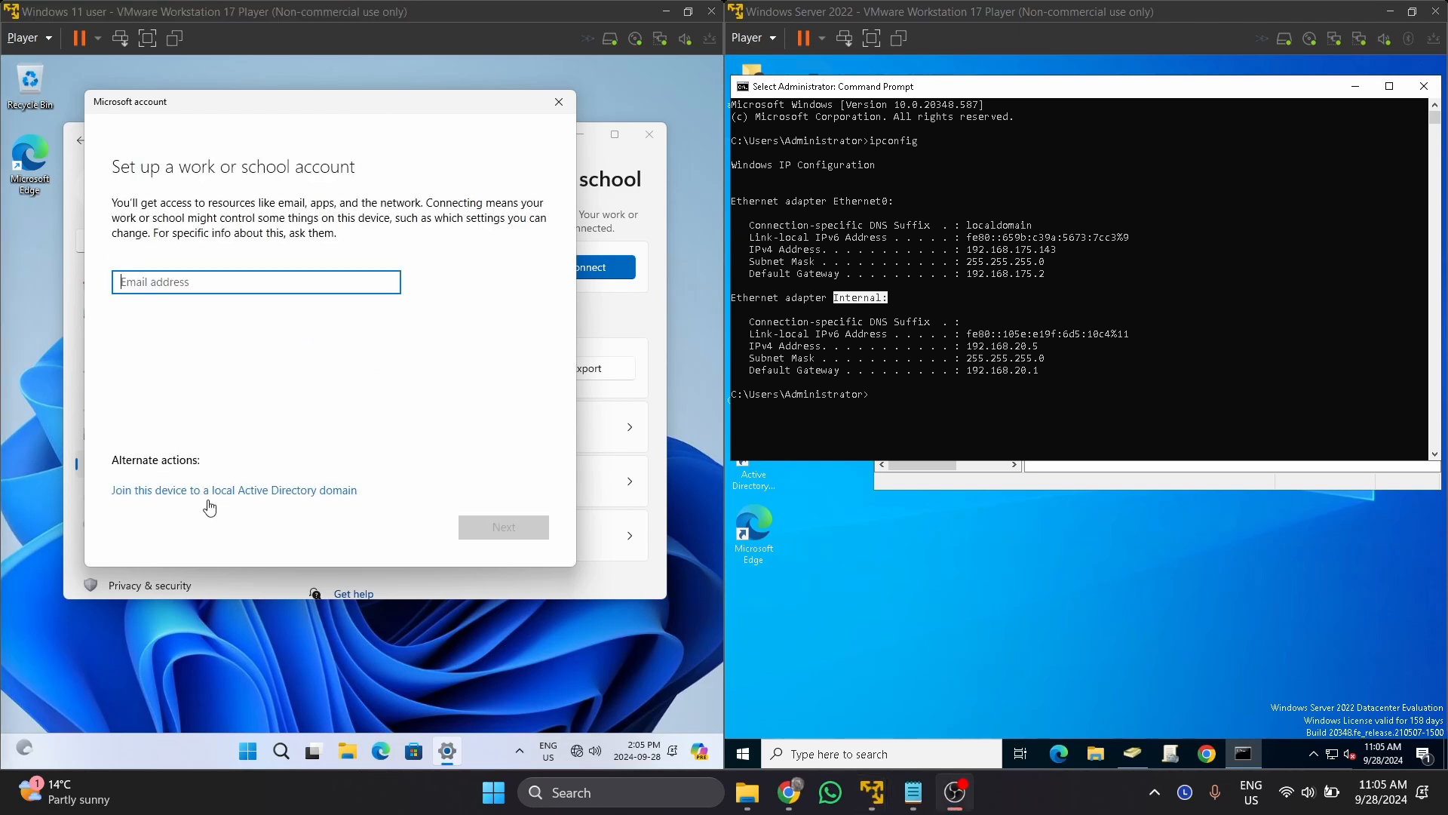
Choose to join a local Active Directory domain named ea.local.
{"action": "left_click", "coordinate": [219, 491]}
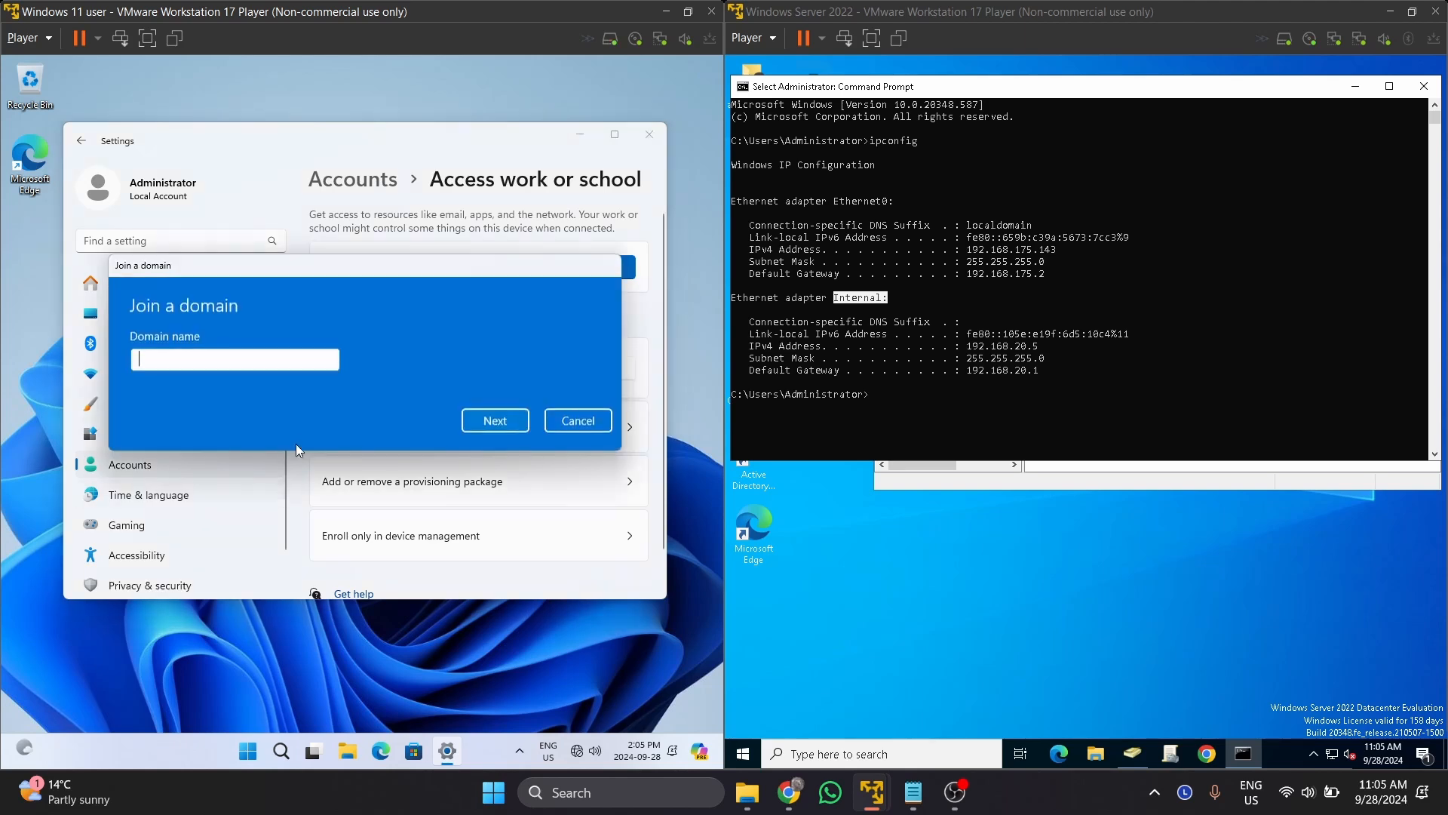
{"action": "type", "text": "ea.local"}
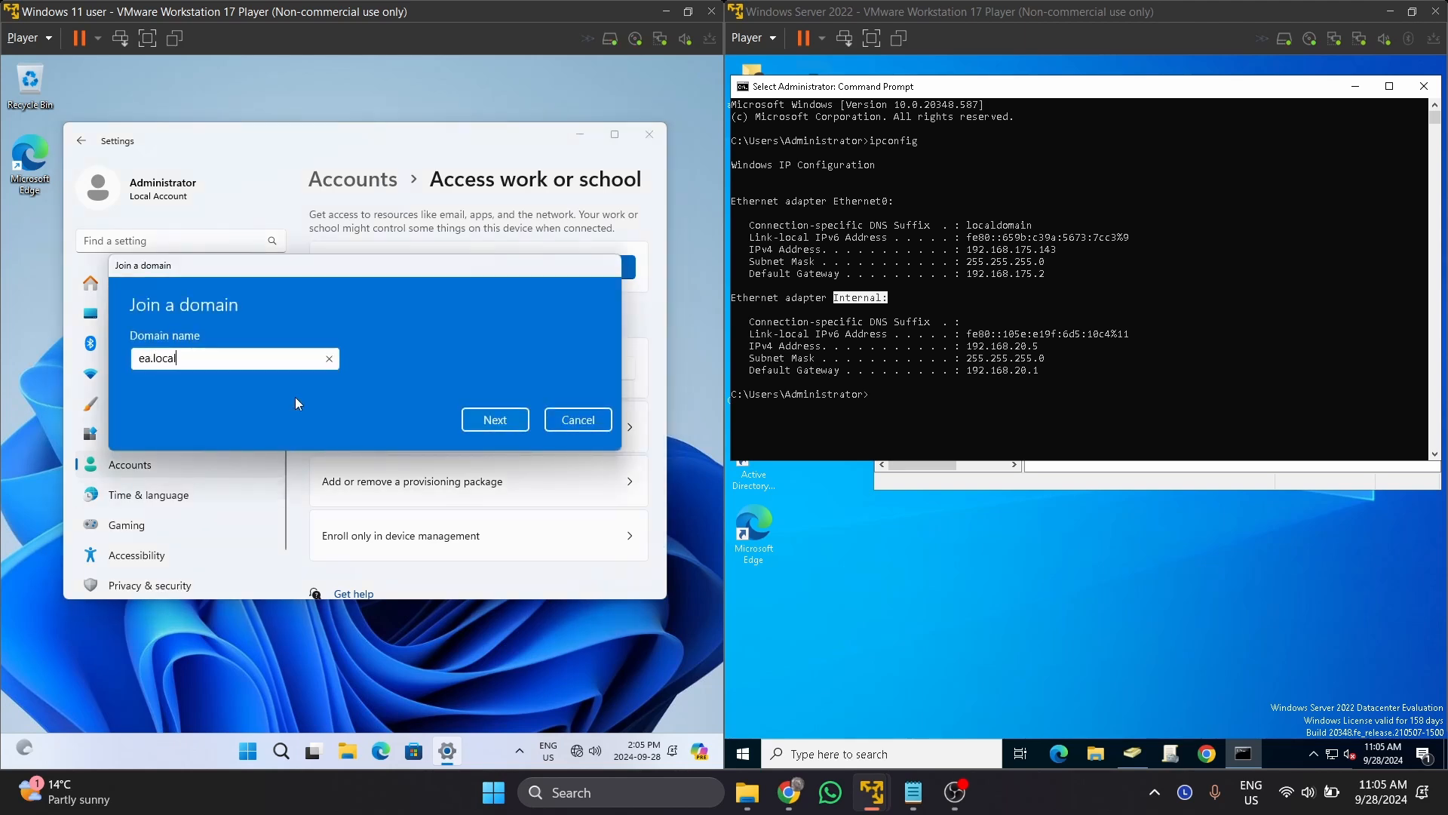
{"action": "key", "text": "Return"}
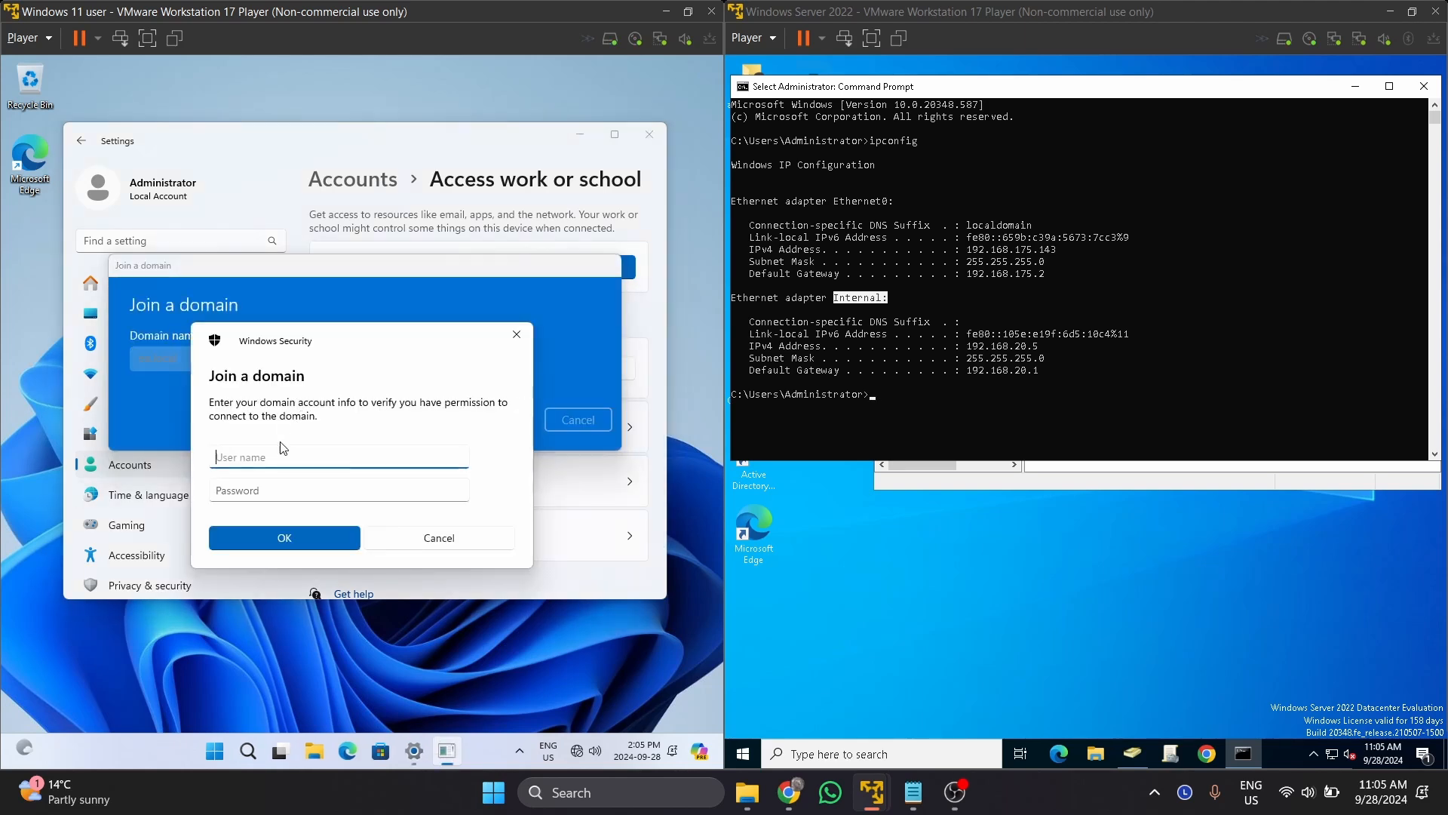
Authenticate with the domain administrator account, skip adding an account, and restart now.
{"action": "type", "text": "administrator"}
{"action": "key", "text": "Tab"}
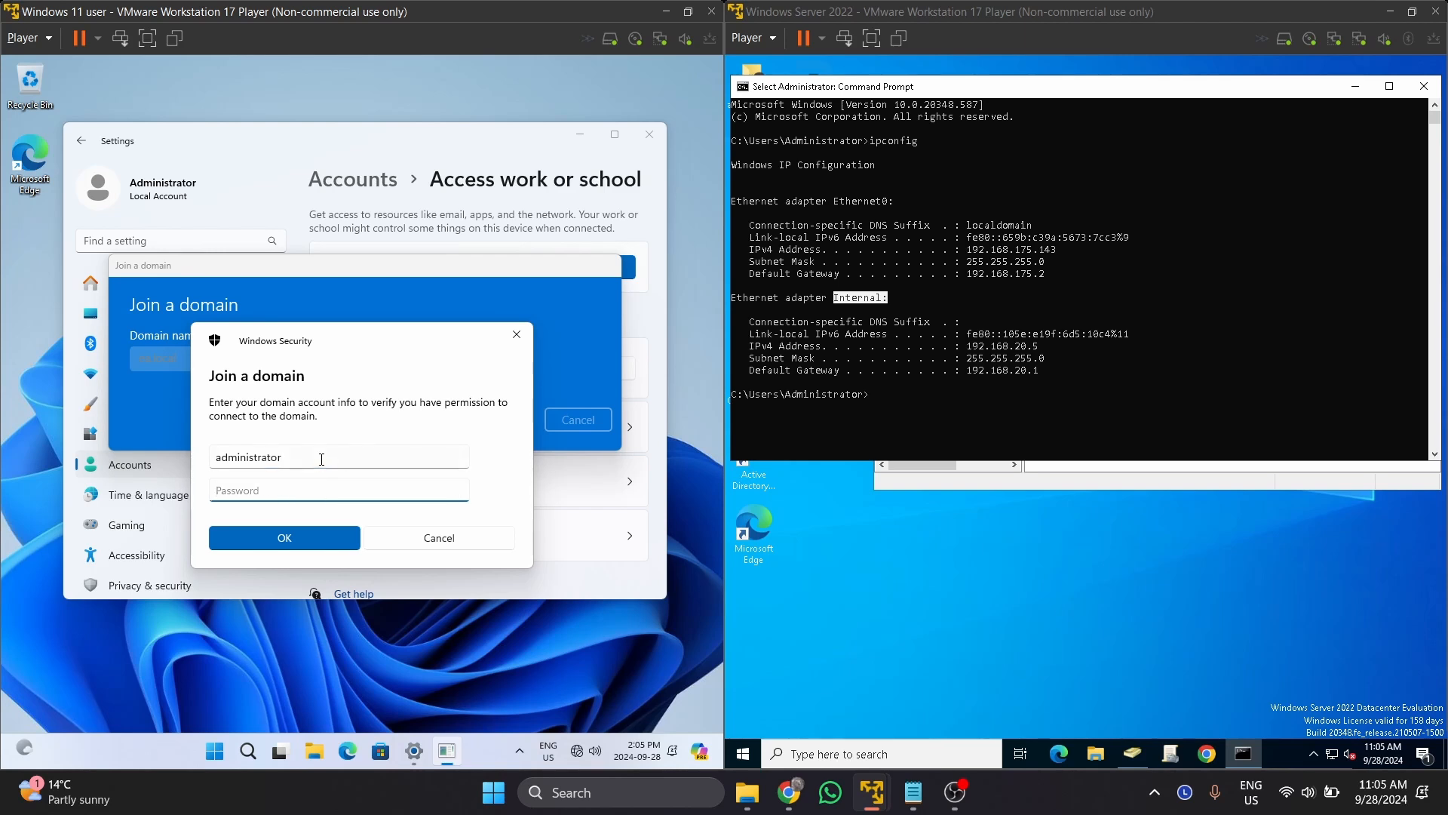
{"action": "type", "text": "•••••••••••"}
{"action": "left_click", "coordinate": [309, 531]}
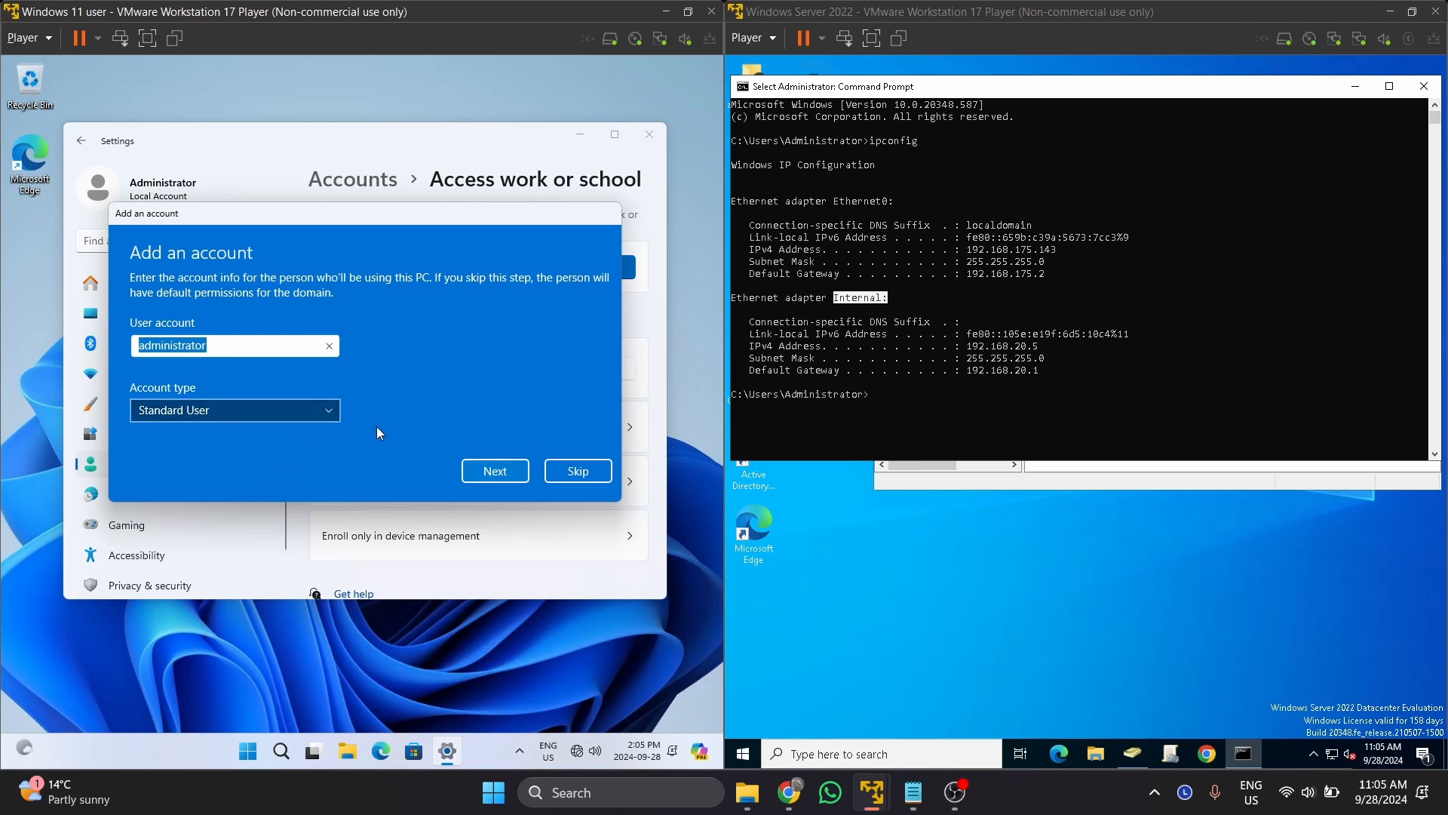
{"action": "left_click", "coordinate": [495, 471]}
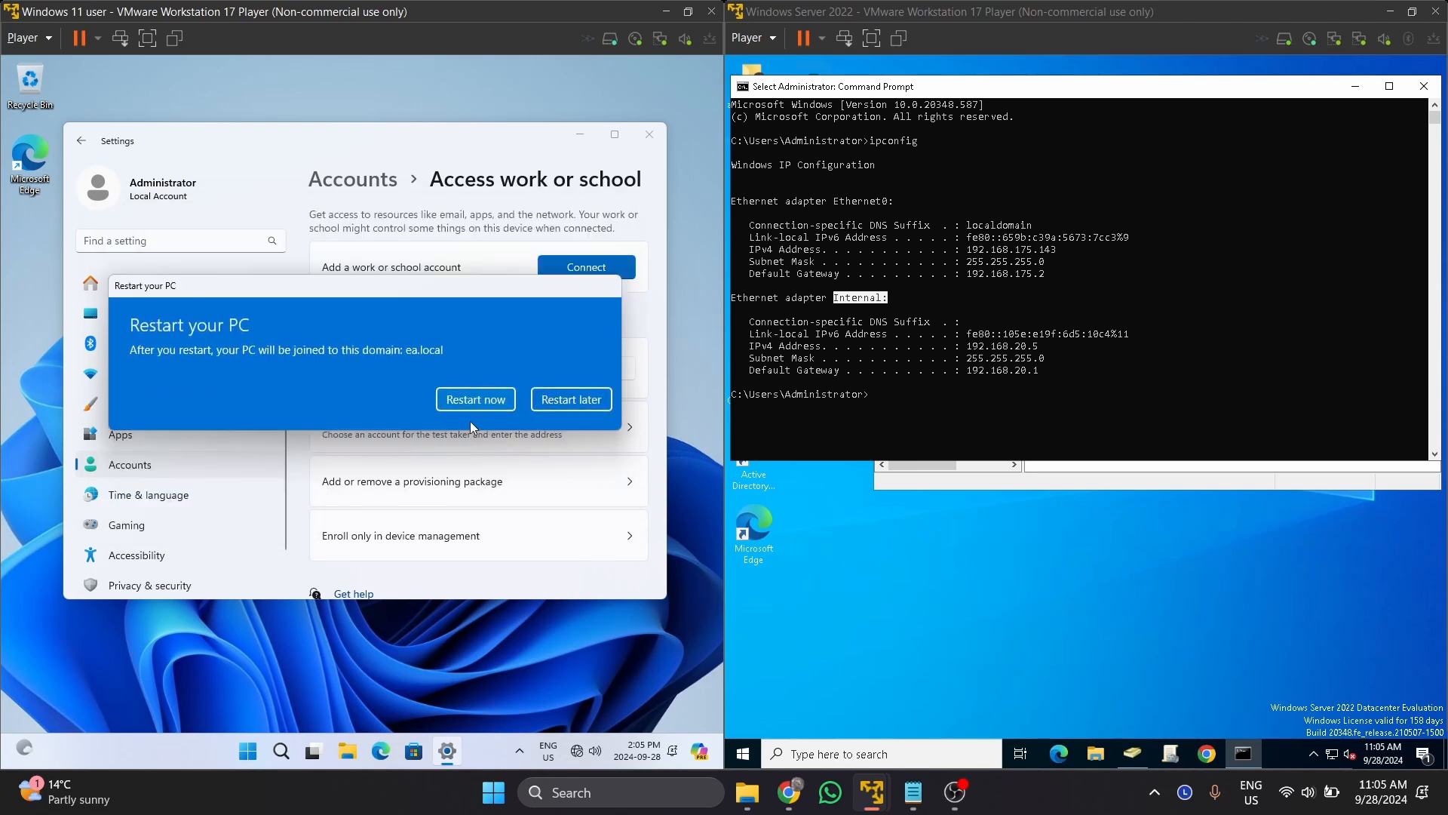
{"action": "left_click", "coordinate": [481, 400]}
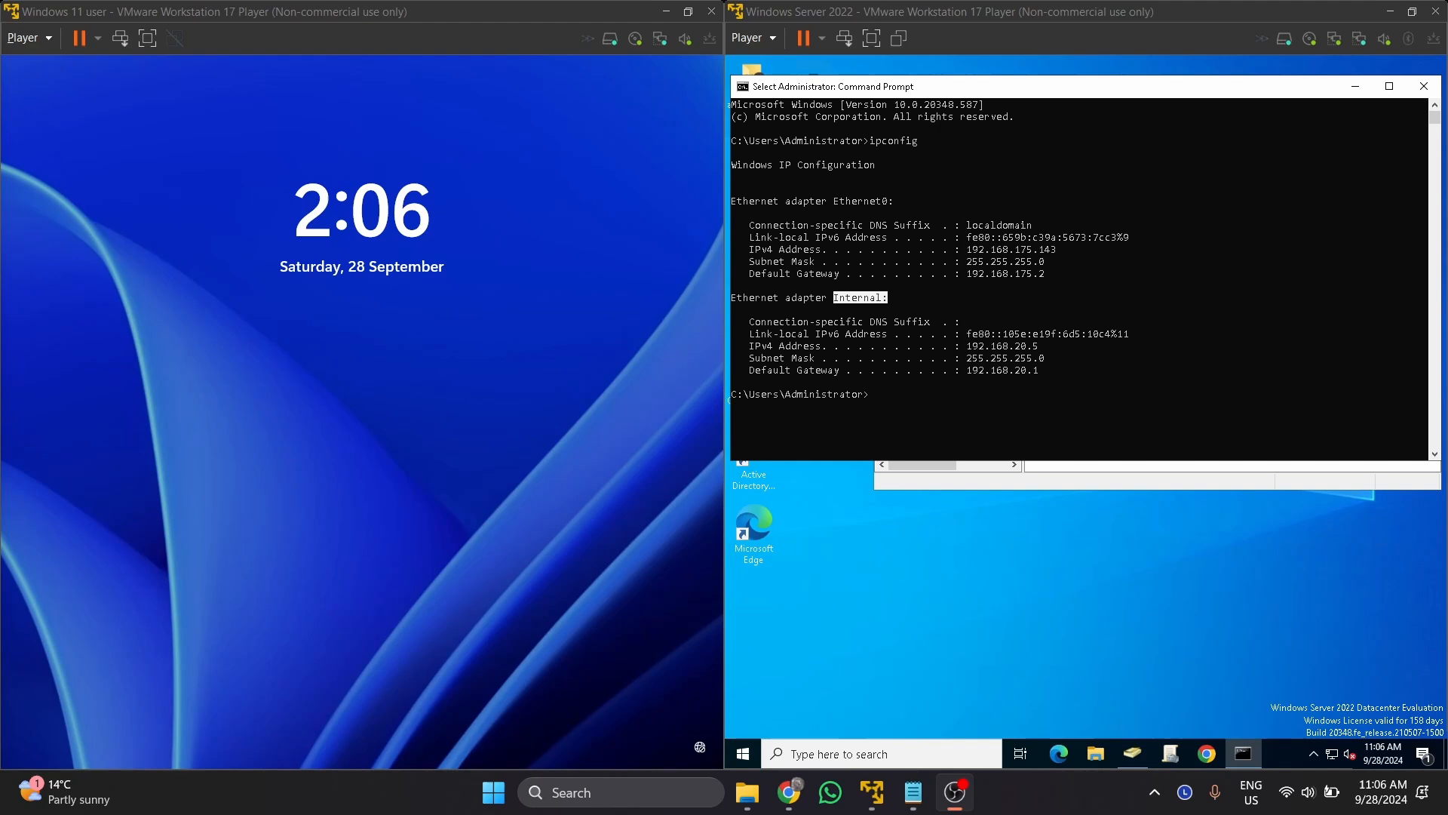
Bring up the VM's Other user sign-in and close the server's command prompt.
{"action": "left_click", "coordinate": [447, 479]}
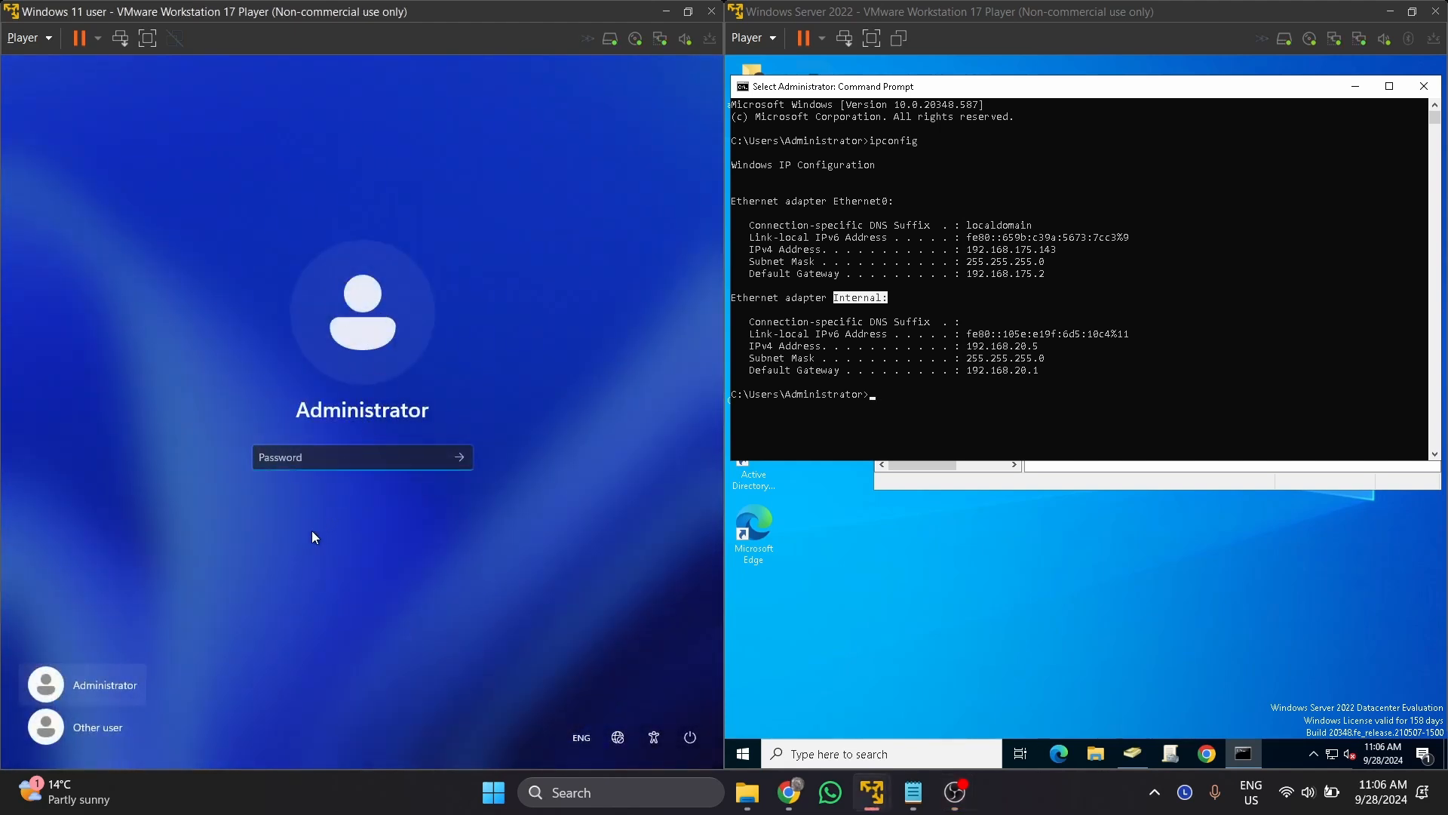
{"action": "left_click", "coordinate": [108, 730]}
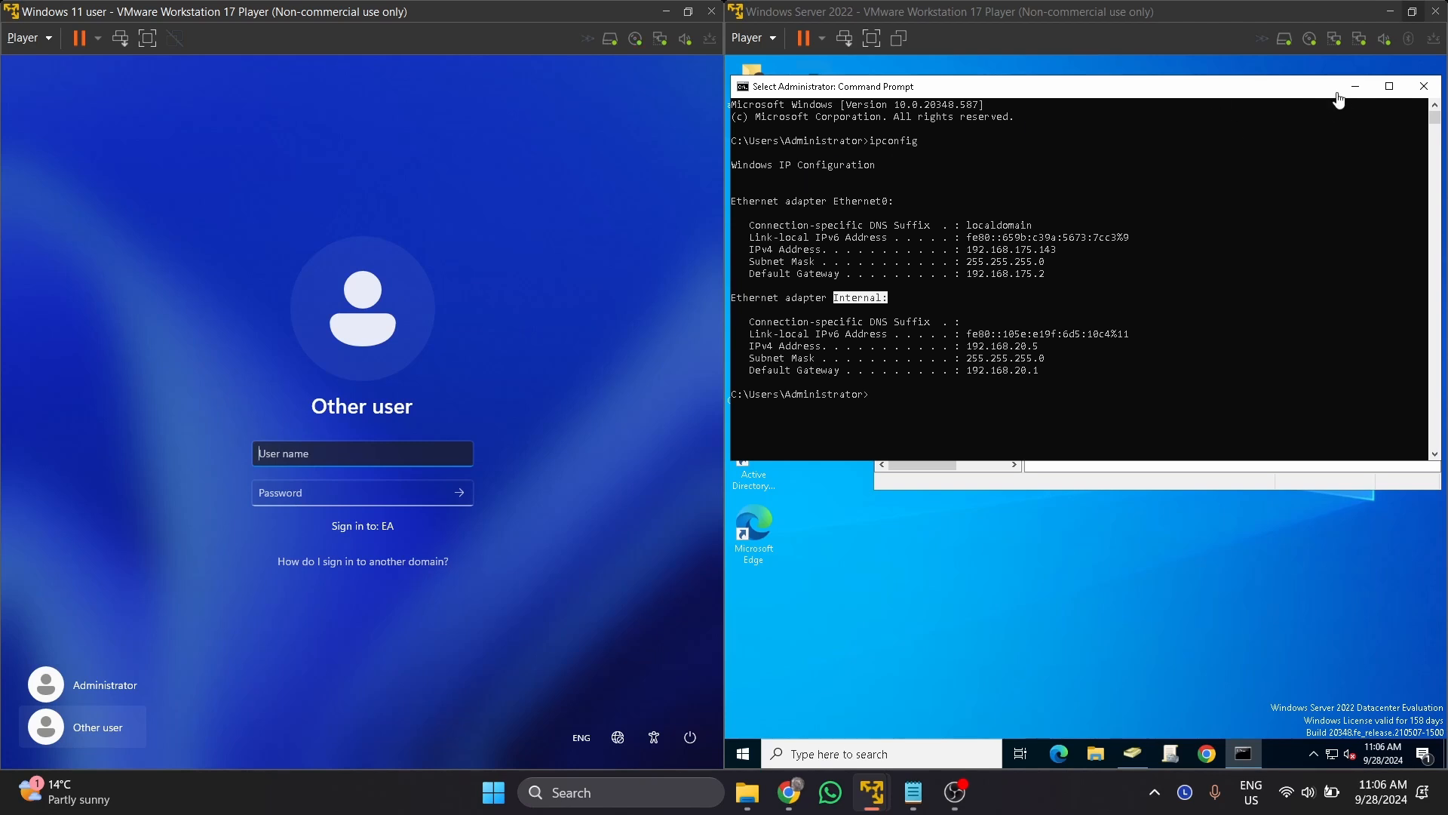
{"action": "left_click", "coordinate": [1276, 82]}
{"action": "left_click", "coordinate": [1431, 86]}
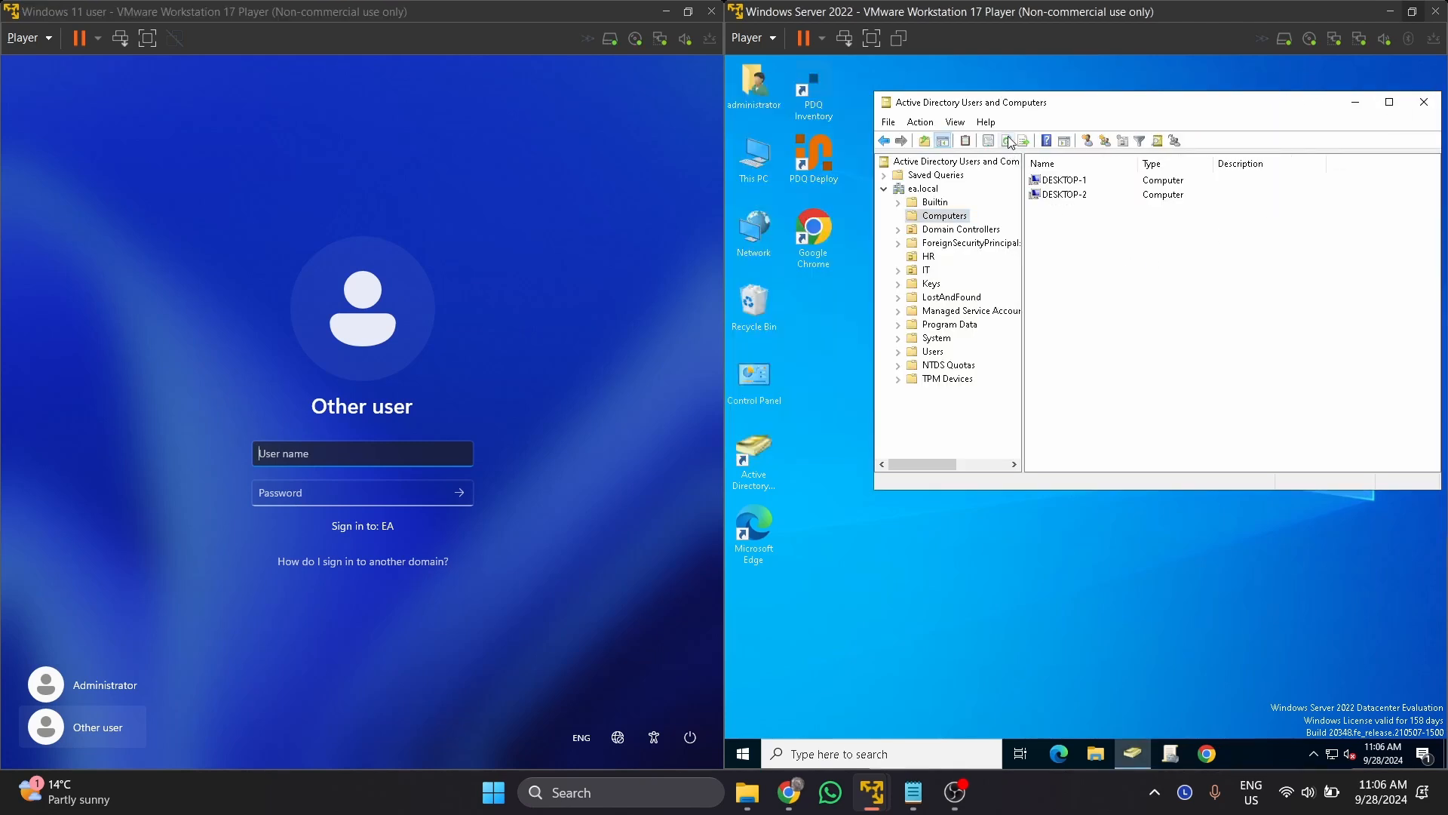
Refresh ADUC Computers to confirm DESKTOP-3 is listed, then open the HR OU.
{"action": "left_click", "coordinate": [1006, 140]}
{"action": "left_click", "coordinate": [1048, 211]}
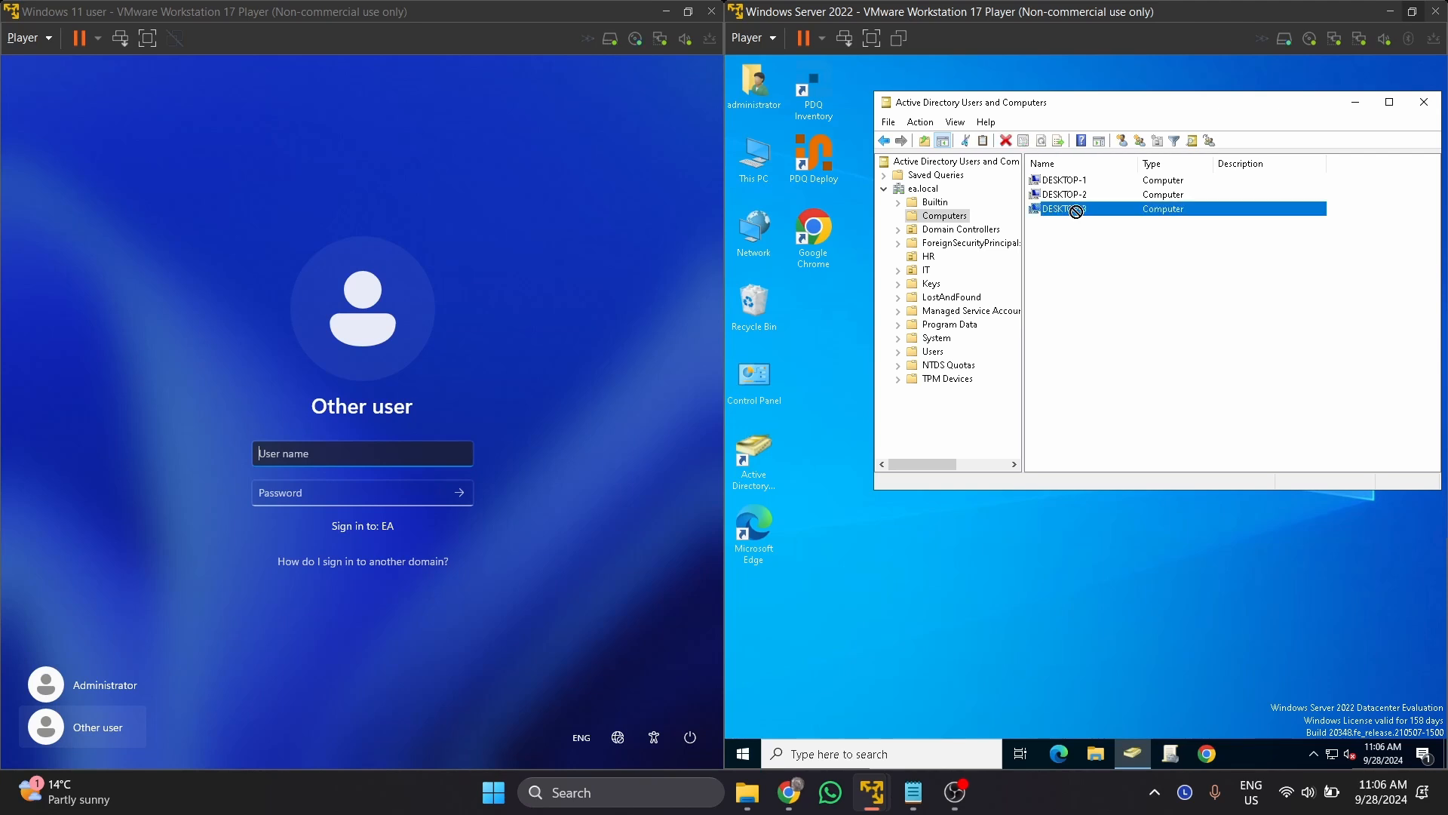
{"action": "left_click", "coordinate": [1066, 229]}
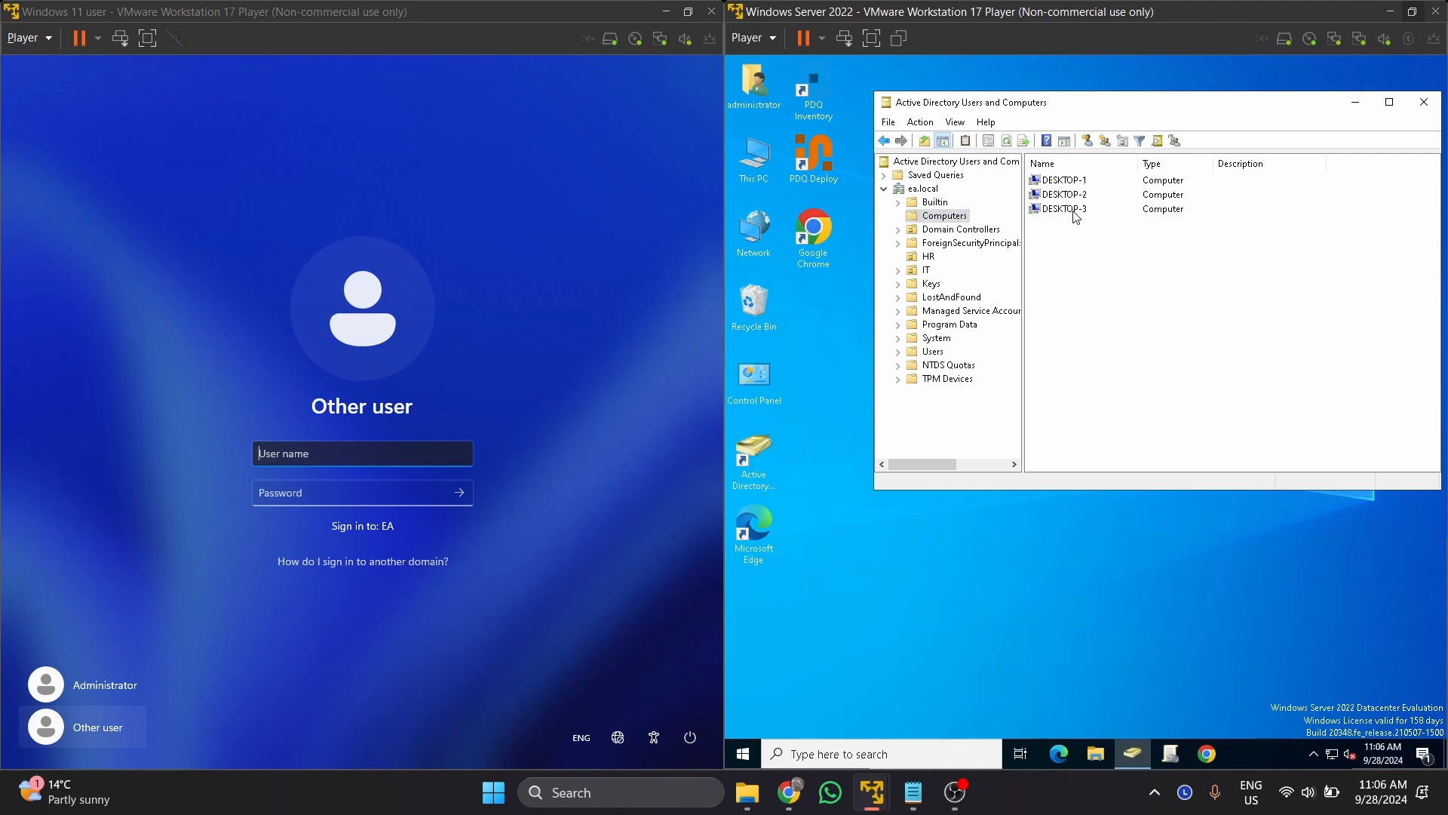
{"action": "left_click", "coordinate": [1087, 214]}
{"action": "left_click", "coordinate": [1092, 195]}
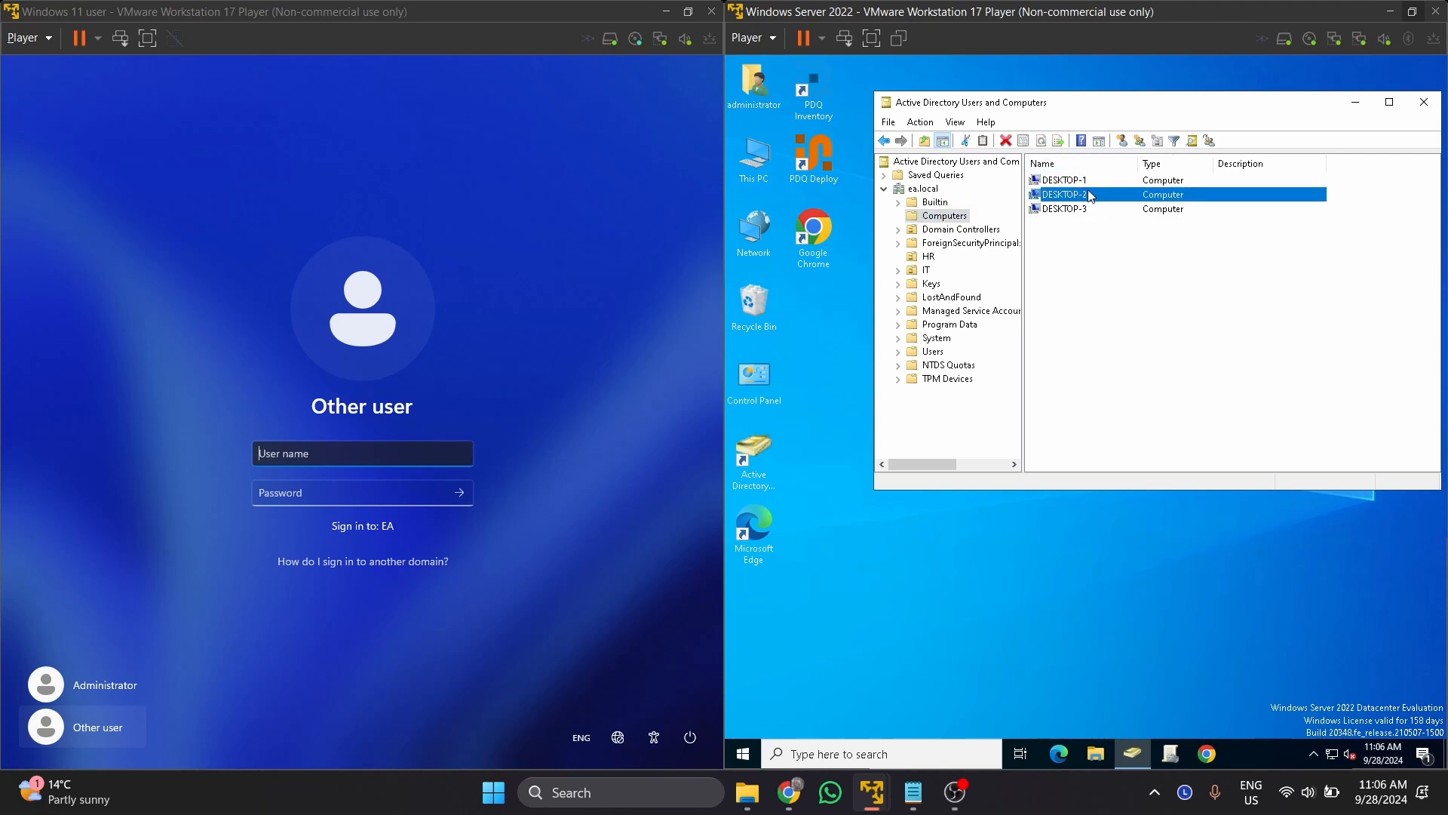
{"action": "left_click", "coordinate": [1095, 181]}
{"action": "left_click", "coordinate": [1087, 210]}
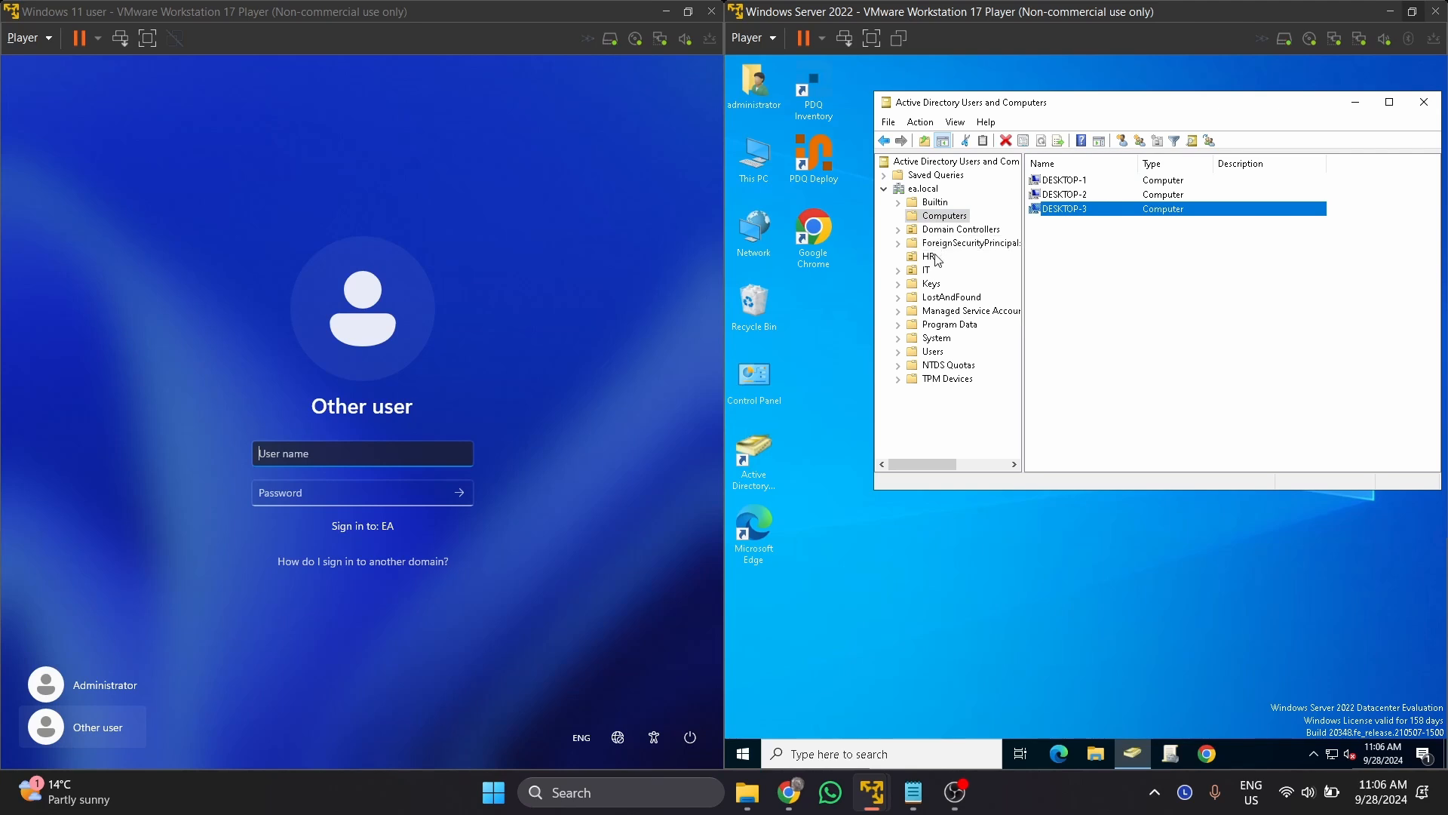
{"action": "left_click", "coordinate": [929, 256]}
Sign in to the Windows 11 VM with the HR domain user's name and password.
{"action": "left_click", "coordinate": [304, 460]}
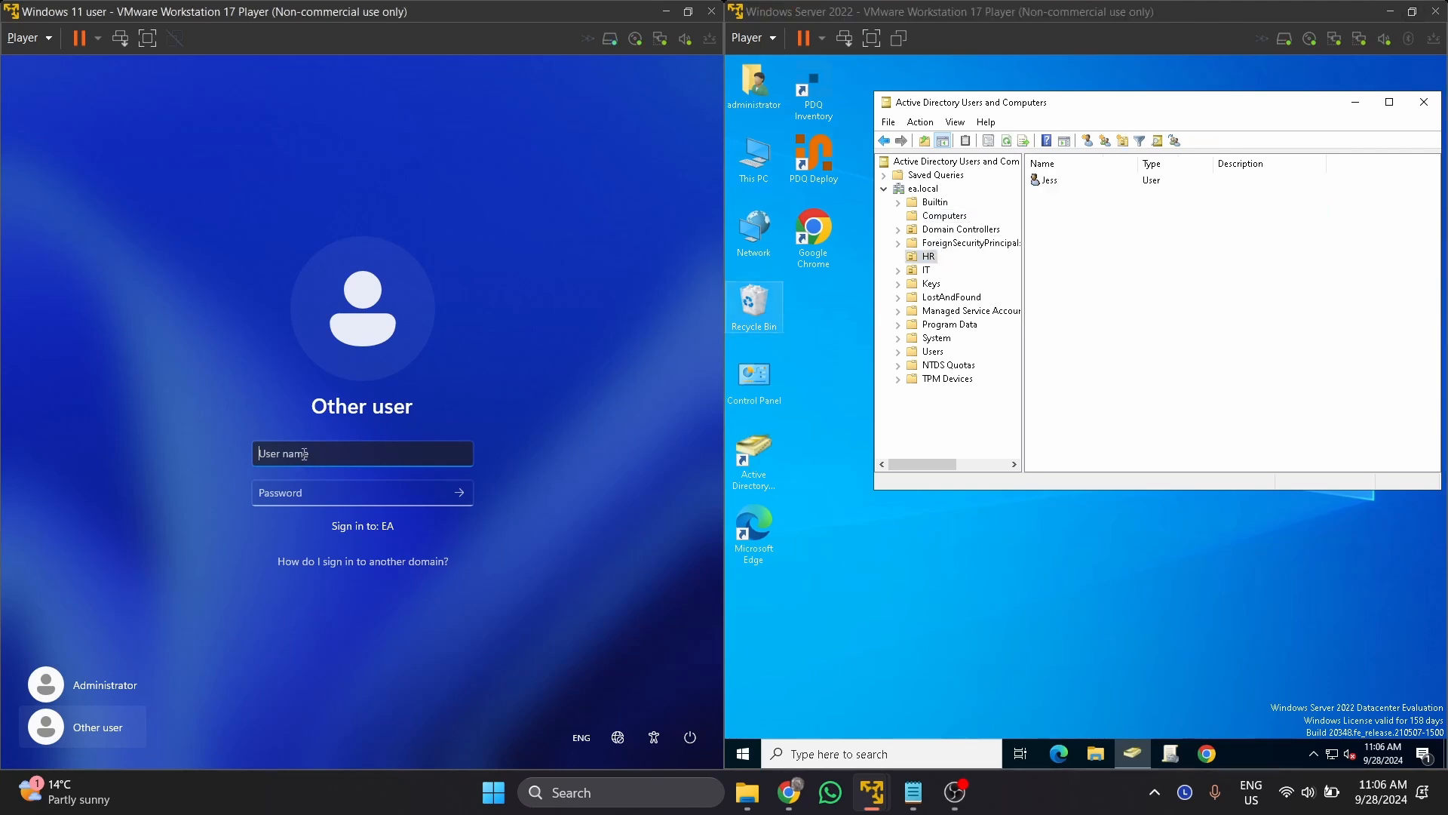
{"action": "type", "text": "Jess"}
{"action": "key", "text": "Tab"}
{"action": "type", "text": "Password1"}
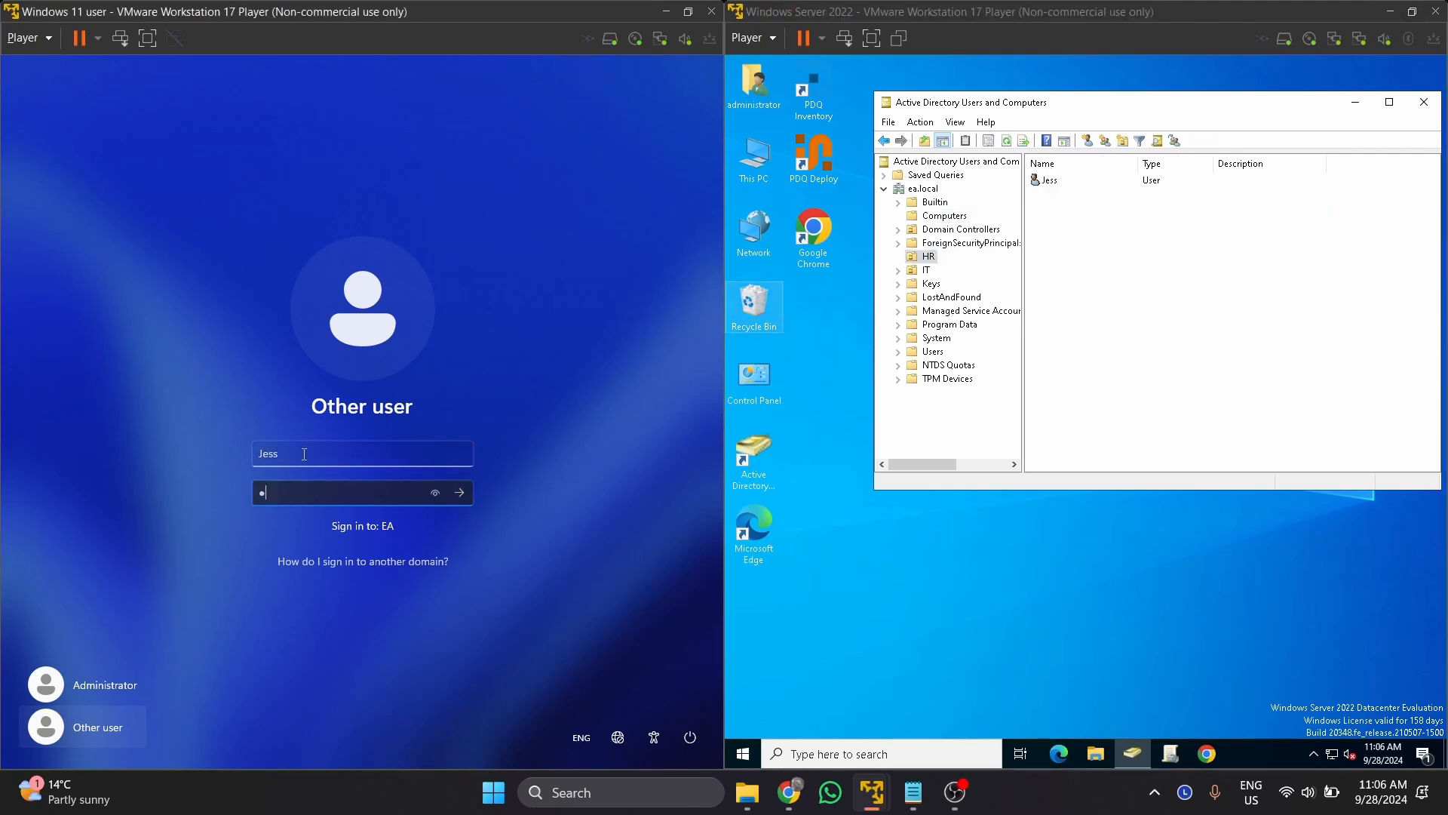
{"action": "key", "text": "Return"}
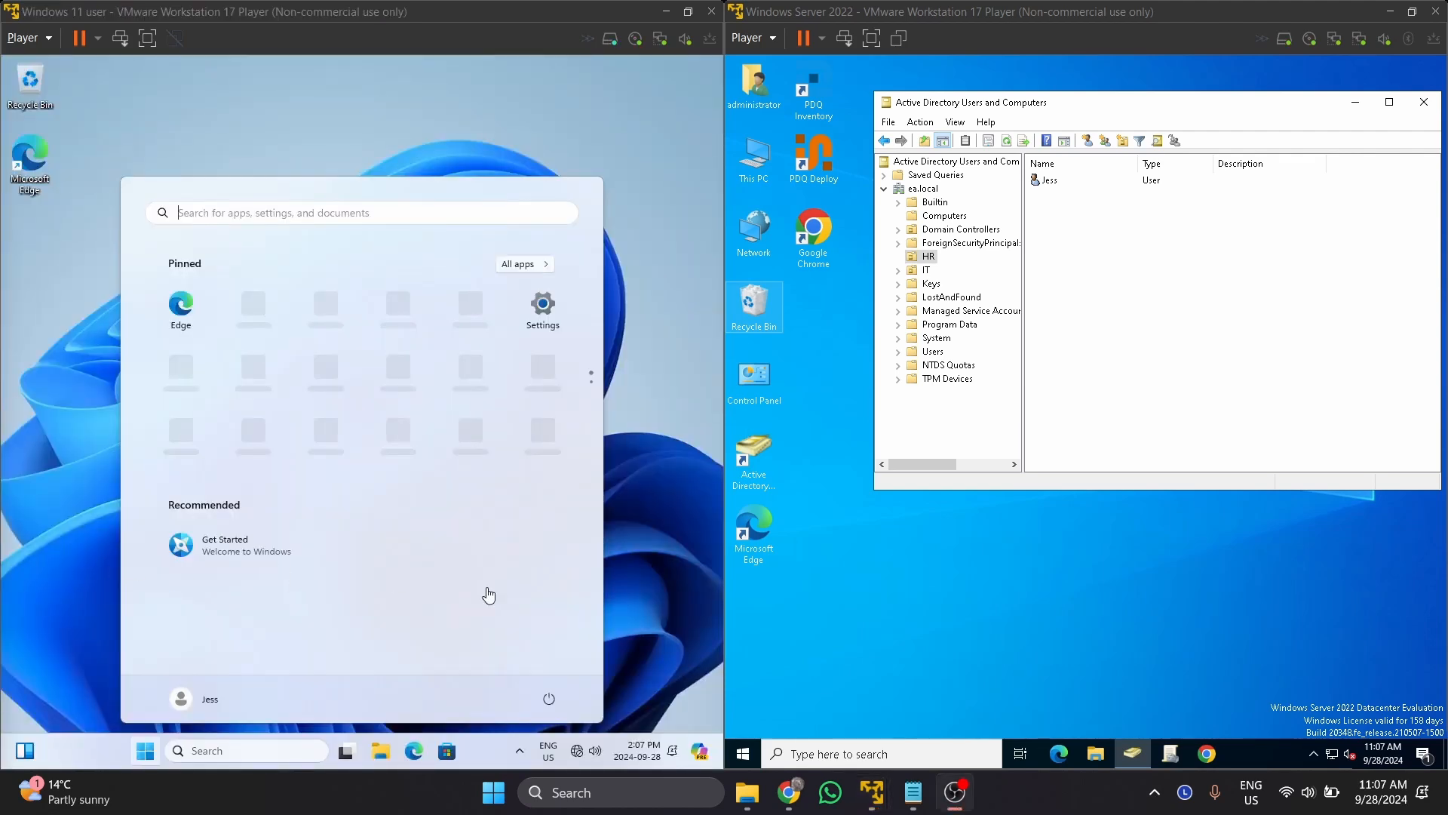
Open Windows Settings from the Start button's quick links menu, showing Desktop-3.
{"action": "left_click", "coordinate": [647, 507]}
{"action": "left_click", "coordinate": [395, 151]}
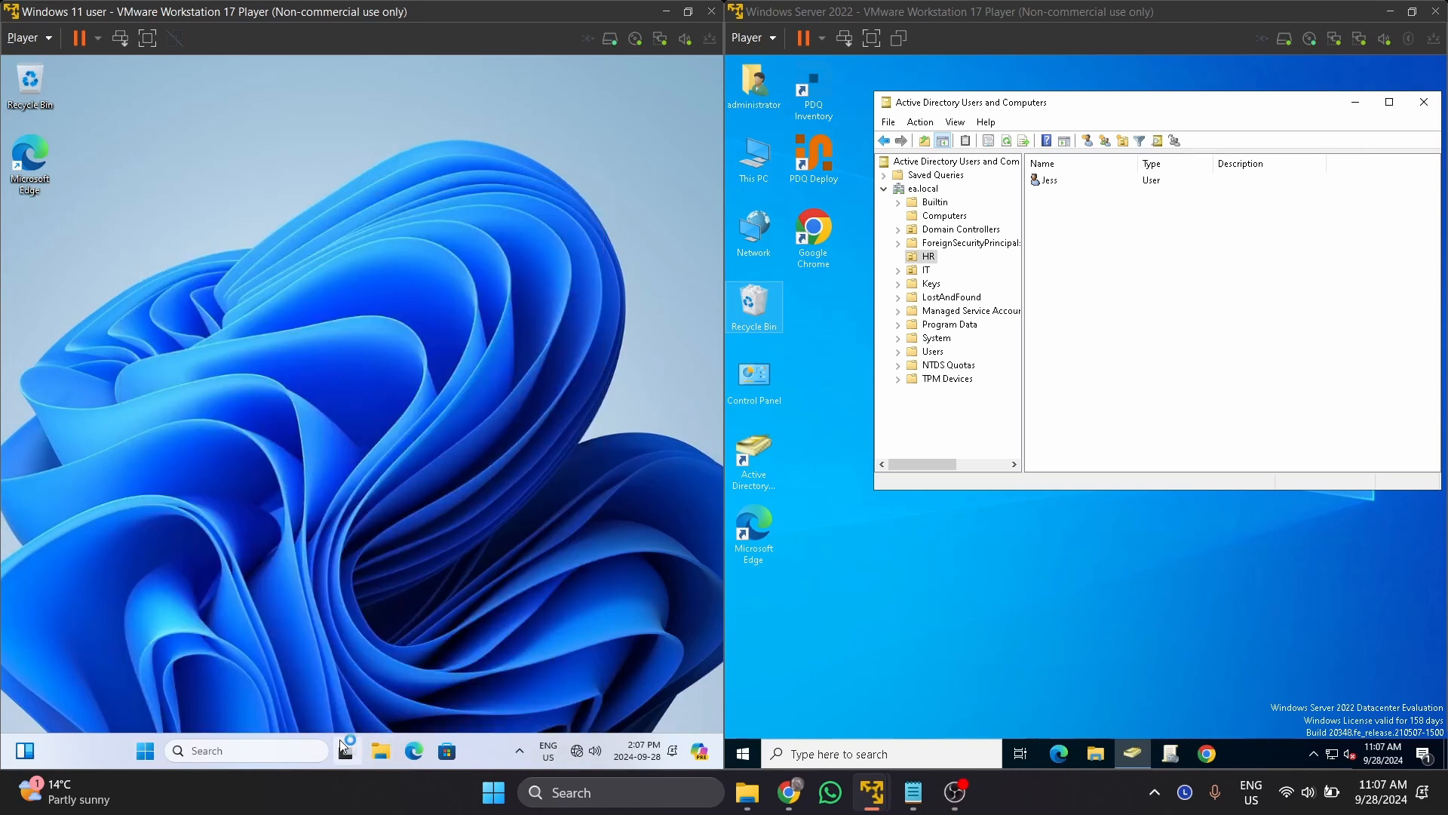
{"action": "right_click", "coordinate": [145, 752]}
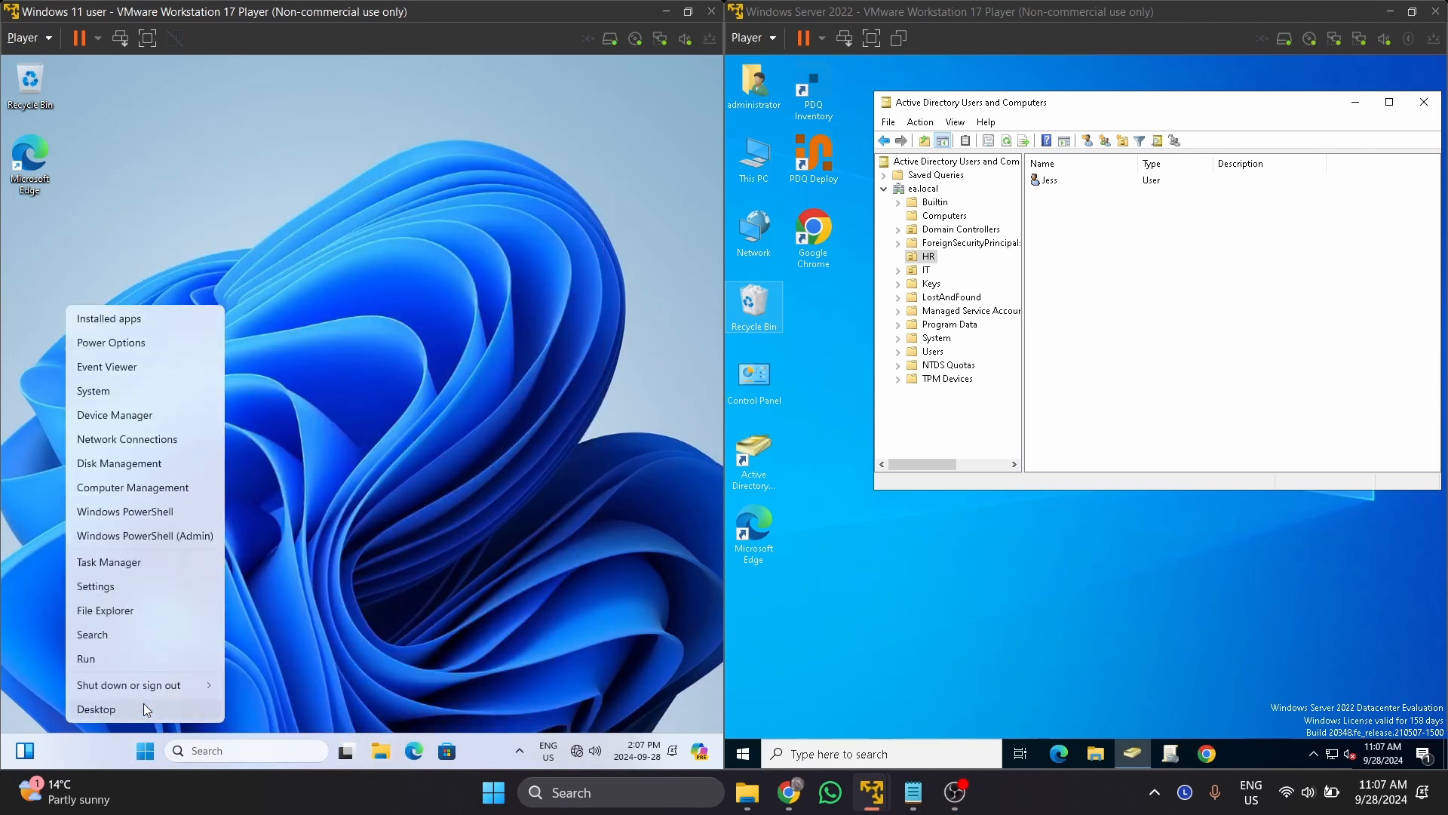
{"action": "left_click", "coordinate": [150, 590]}
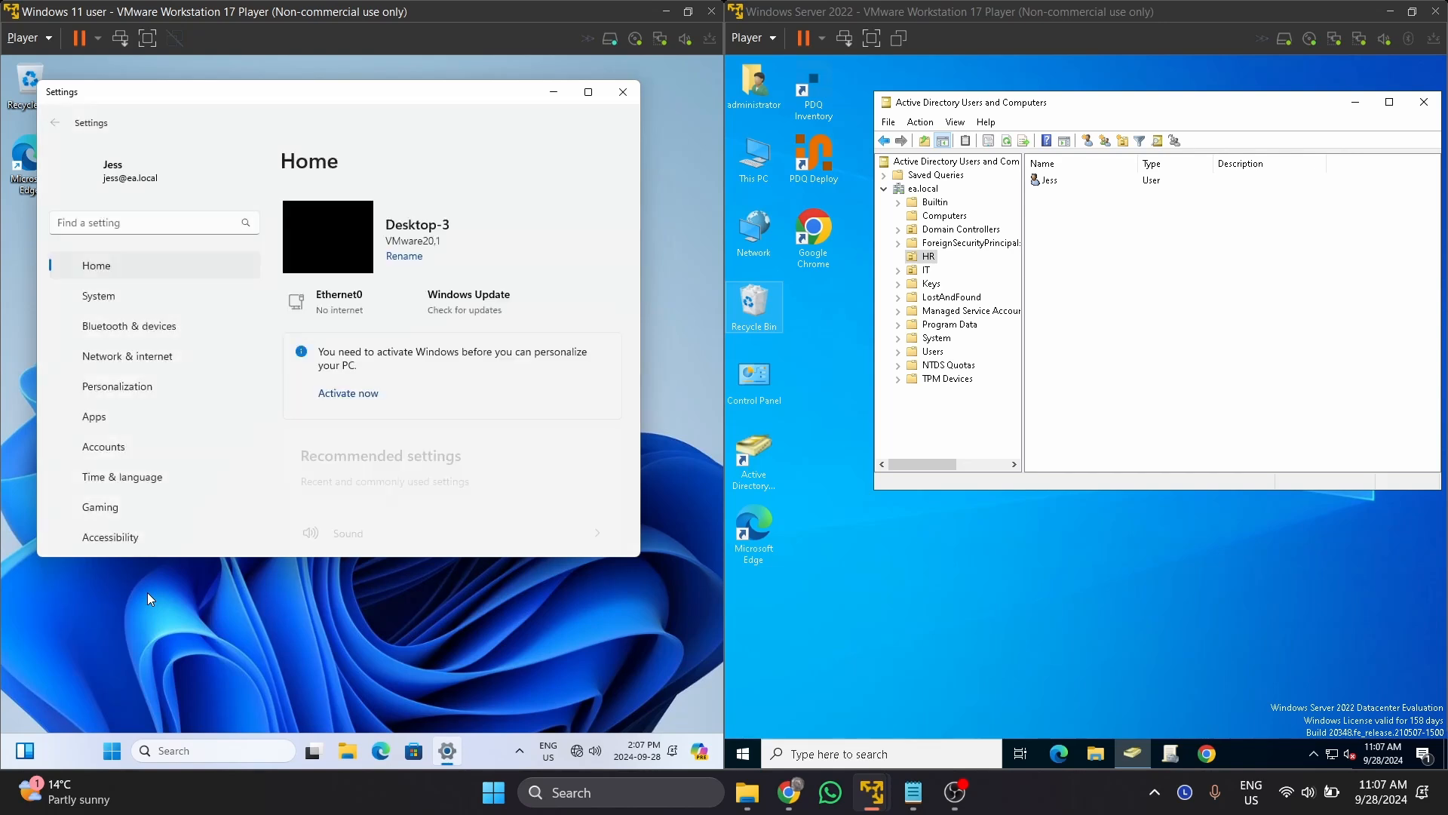